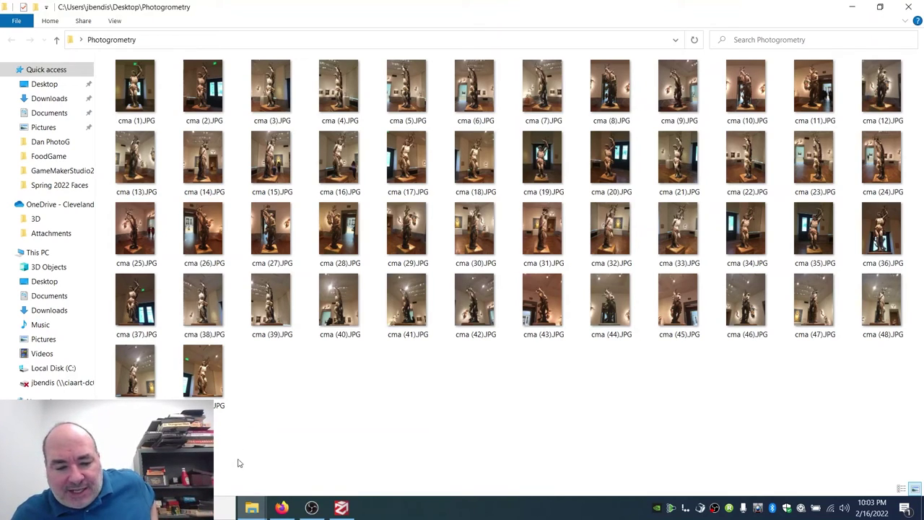
- Enlarge the photo thumbnails in the Photogrometry folder to extra large icons
left_click(342, 509)
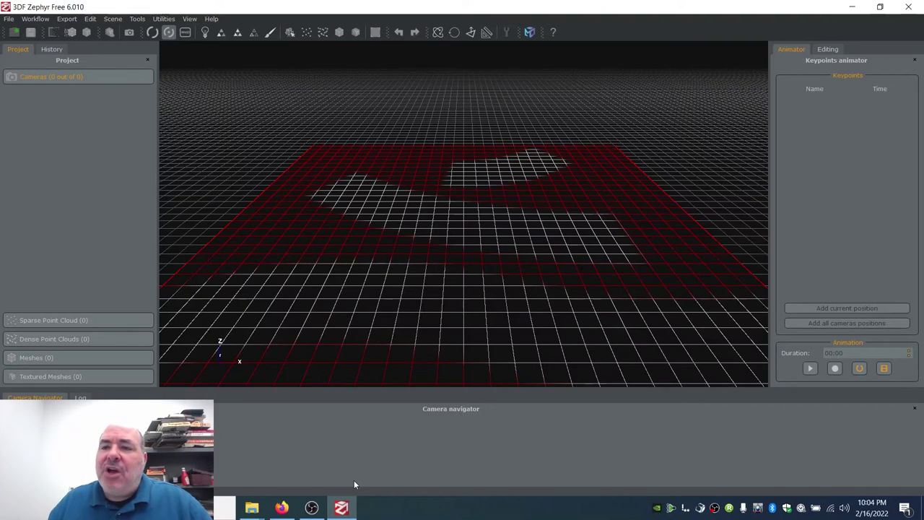
left_click(852, 6)
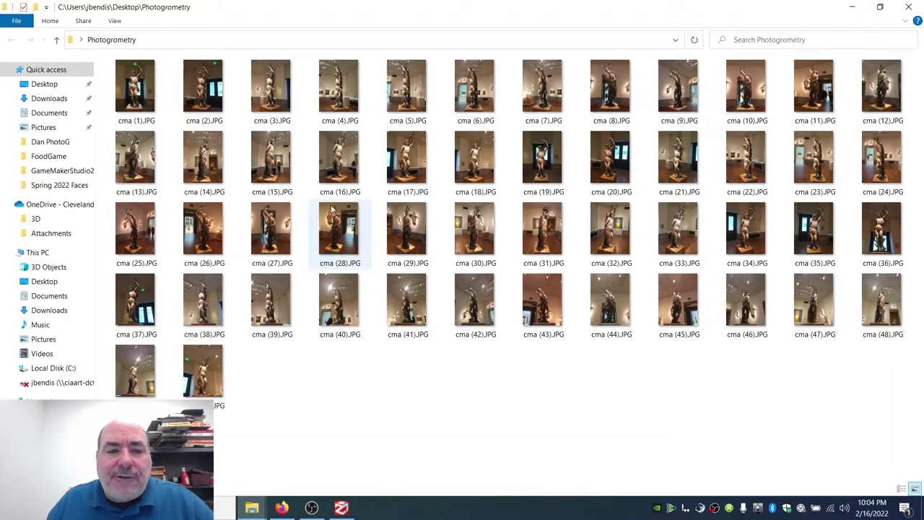
left_click(116, 22)
left_click(180, 35)
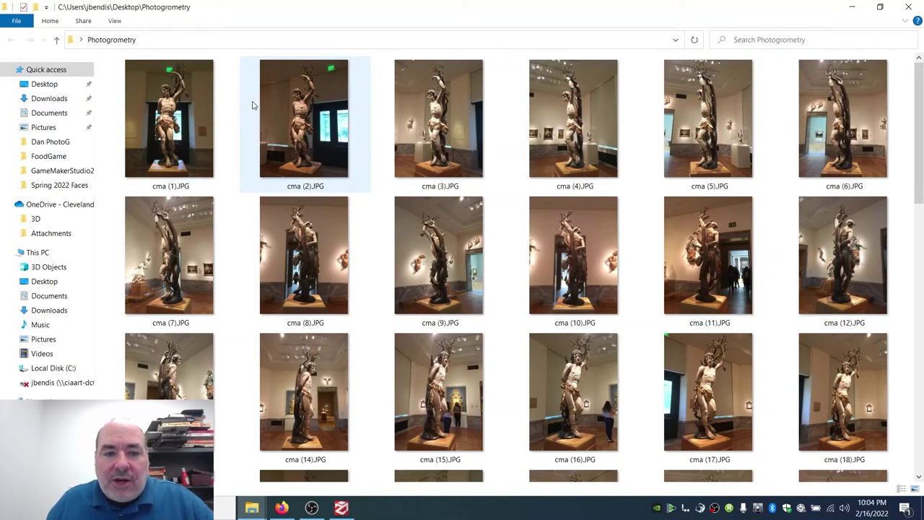
- Go through the statue photos in sequence from cma (1).JPG onward, examining how the camera angles progress around the sculpture
left_click(175, 128)
key("Right")
key("Right")
key("Right")
key("Right")
key("Right")
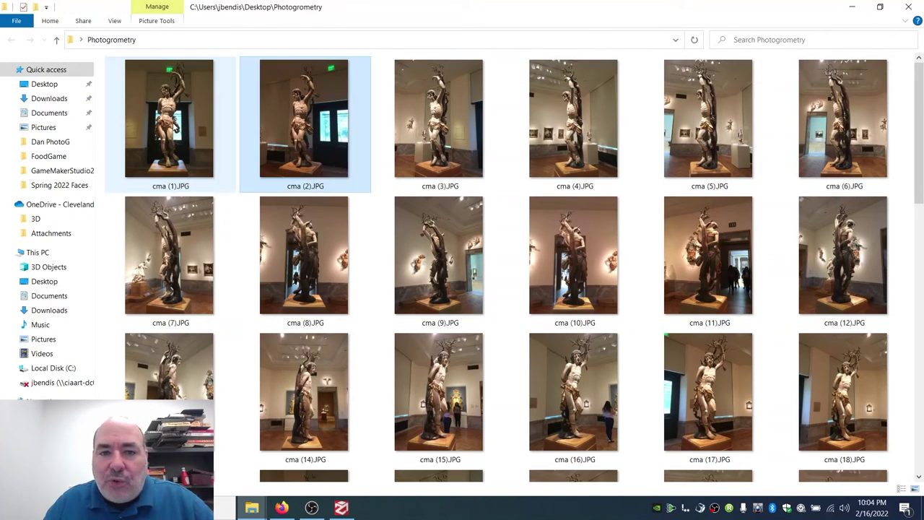
key("Right")
key("Right")
key("Right")
key("Right")
key("Right")
key("Right")
key("Right")
key("Right")
key("Right")
key("Right")
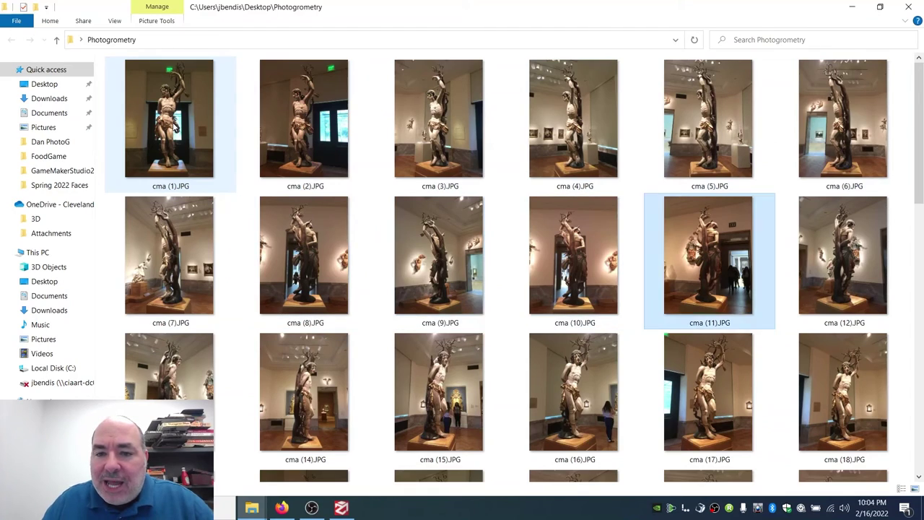
key("Right")
key("Right")
key("Right")
key("Right")
key("Right")
key("Right")
key("Right")
key("Right")
key("Right")
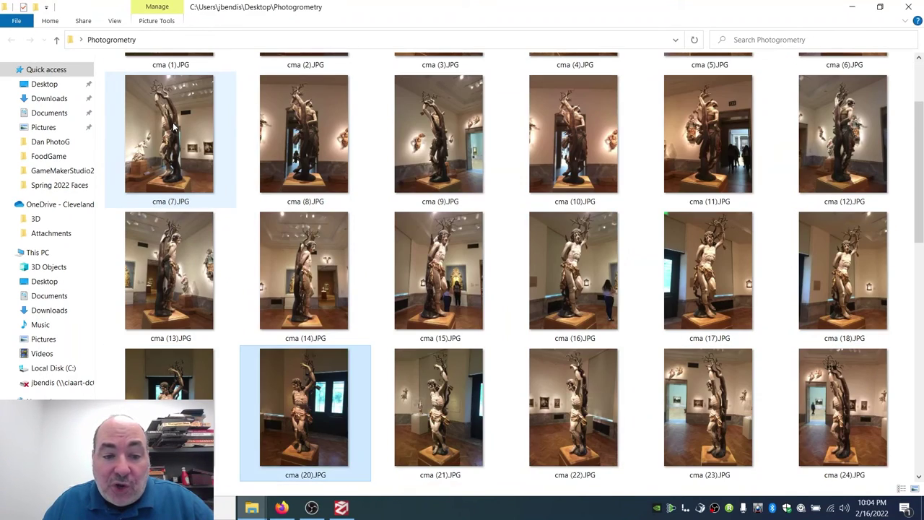
key("Right")
key("Right")
key("Right")
key("Right")
key("Right")
key("Right")
key("Right")
key("Right")
key("Right")
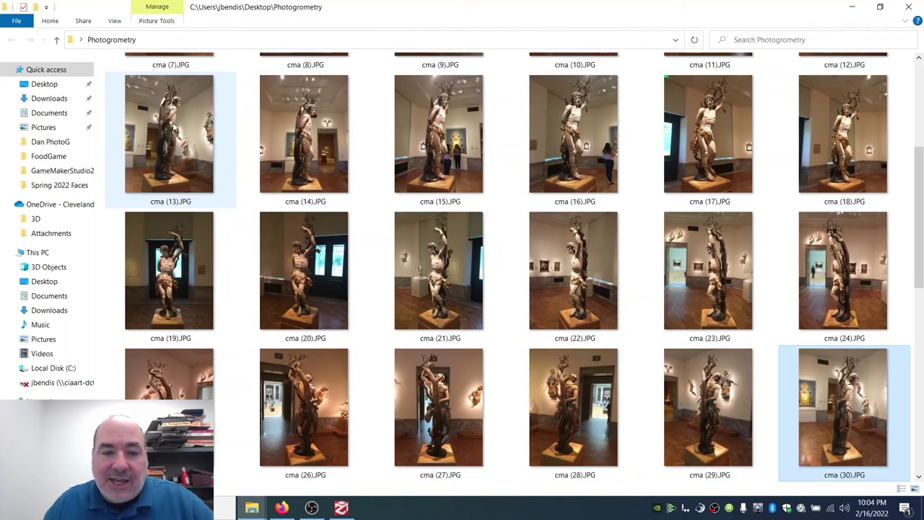
key("Right")
key("Right")
key("Right")
key("Right")
key("Right")
key("Right")
key("Right")
key("Right")
key("Right")
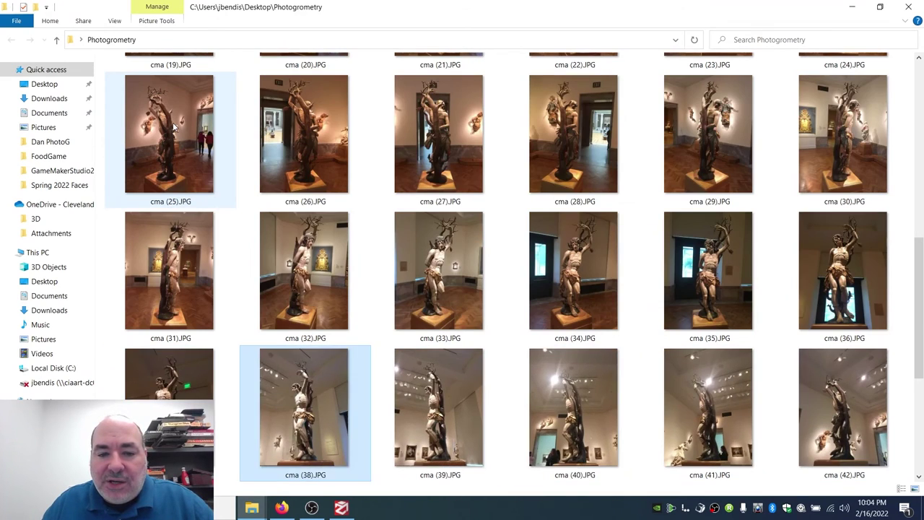
key("Right")
key("Right")
key("Right")
key("Right")
key("Right")
key("Right")
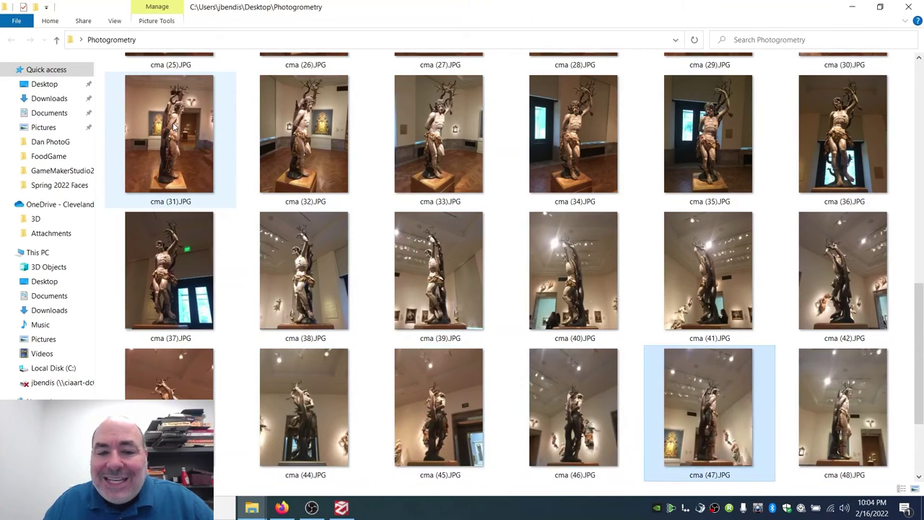
key("Up")
key("Up")
key("Up")
key("Up")
key("Up")
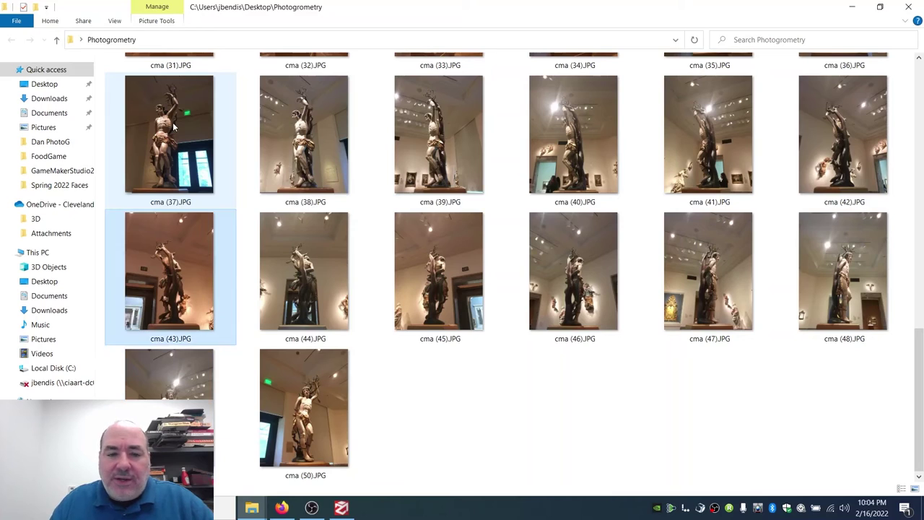
key("Up")
key("Up")
key("Up")
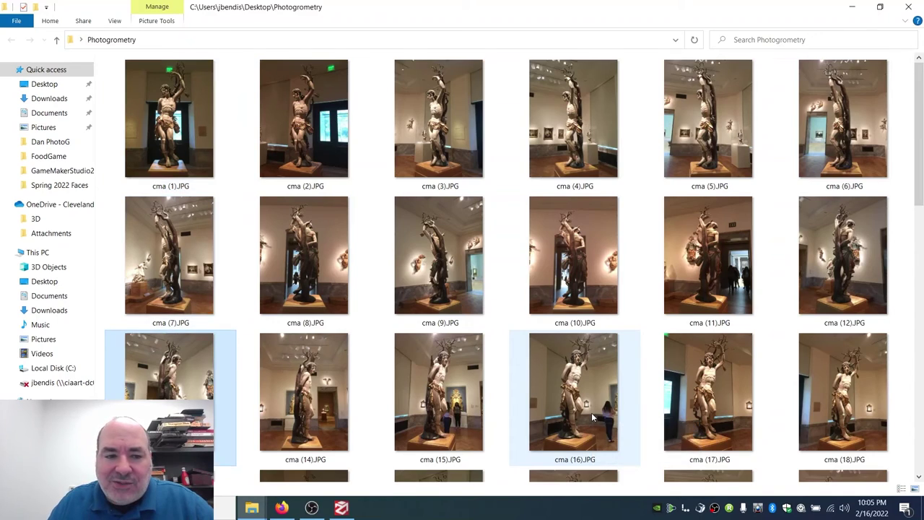
- Examine the last photos of the set up to cma (50).JPG, and go back through the rows to cma (1).JPG
scroll(592, 417, "down", 6)
scroll(591, 417, "down", 3)
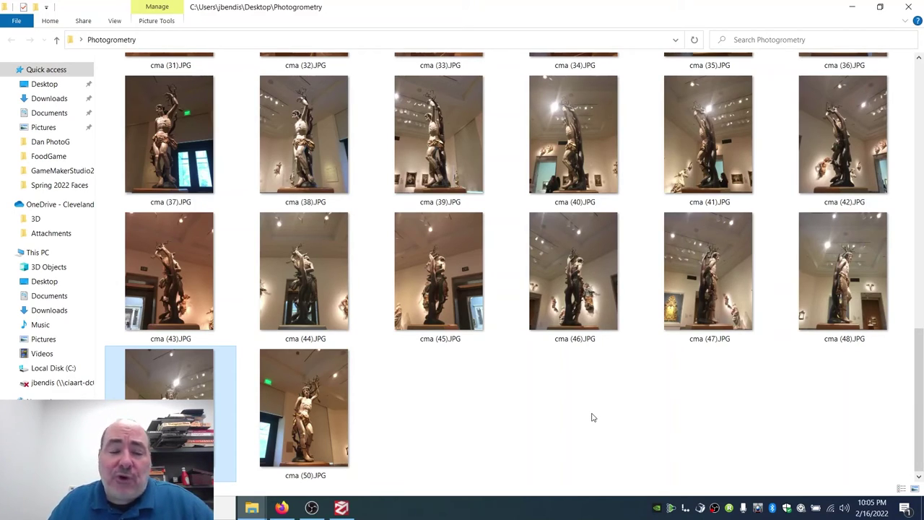
key("Right")
key("Up")
key("Up")
key("Up")
key("Up")
key("Up")
key("Up")
key("Up")
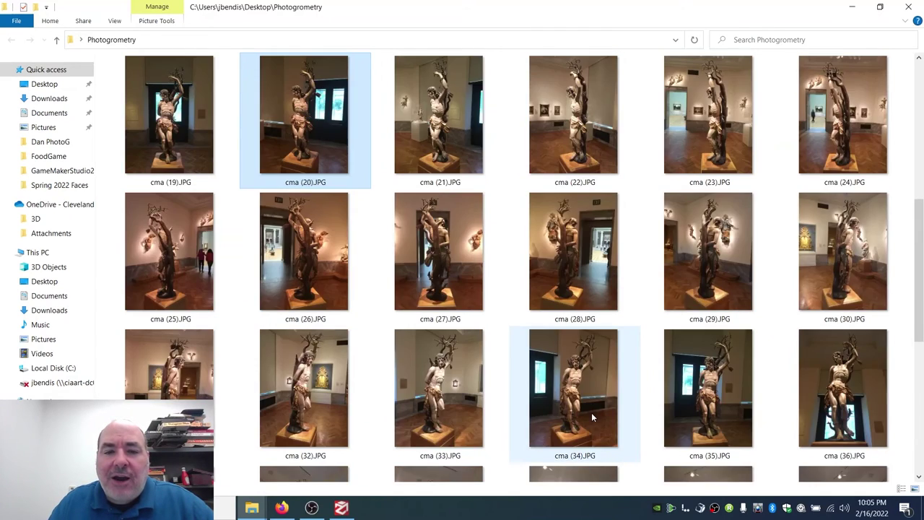
key("Up")
key("Left")
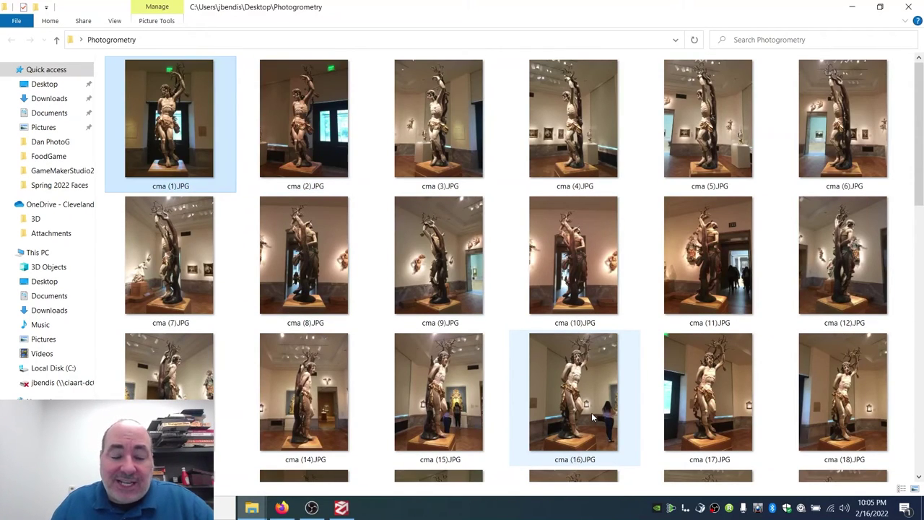
- Switch to 3DF Zephyr and start a new project, keeping the wizard's default generation and camera calibration options
left_click(342, 508)
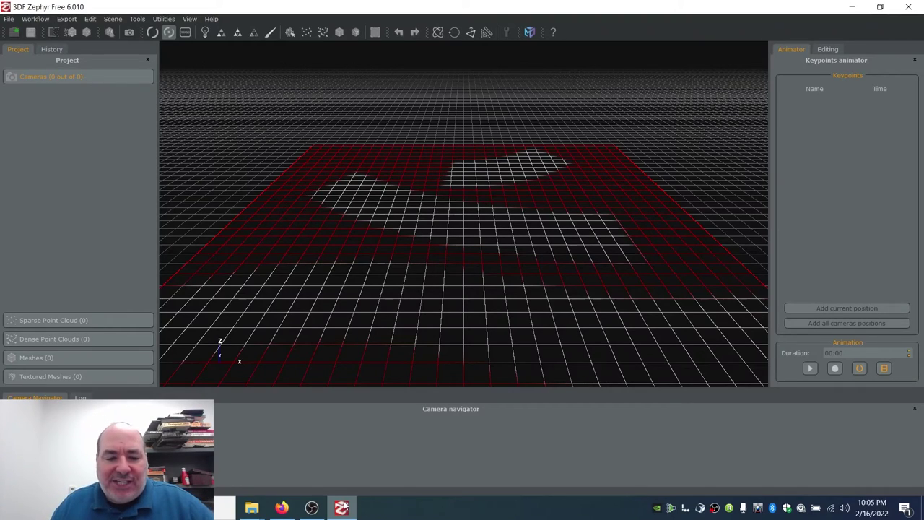
left_click(30, 20)
left_click(42, 29)
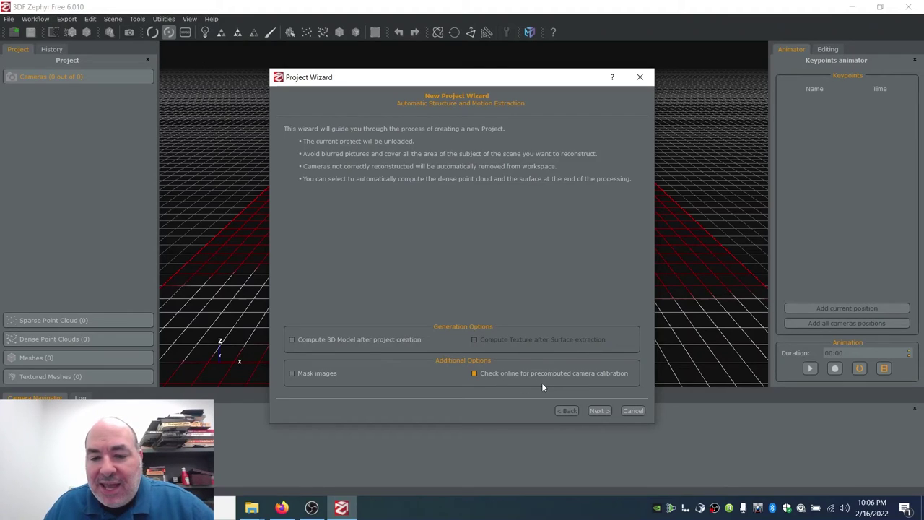
left_click(598, 410)
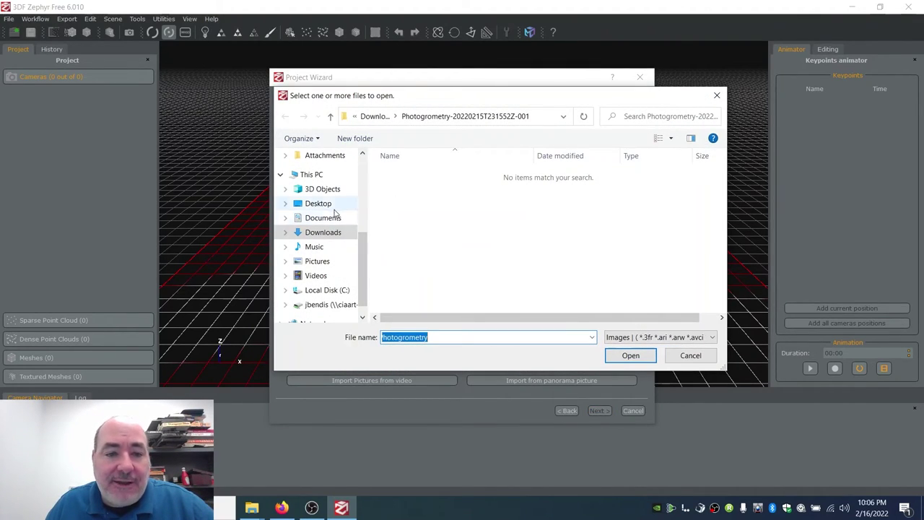
- Add all the JPG photos from the Photogrometry folder on the Desktop to the project and accept the photo list
left_click(330, 208)
scroll(433, 217, "down", 3)
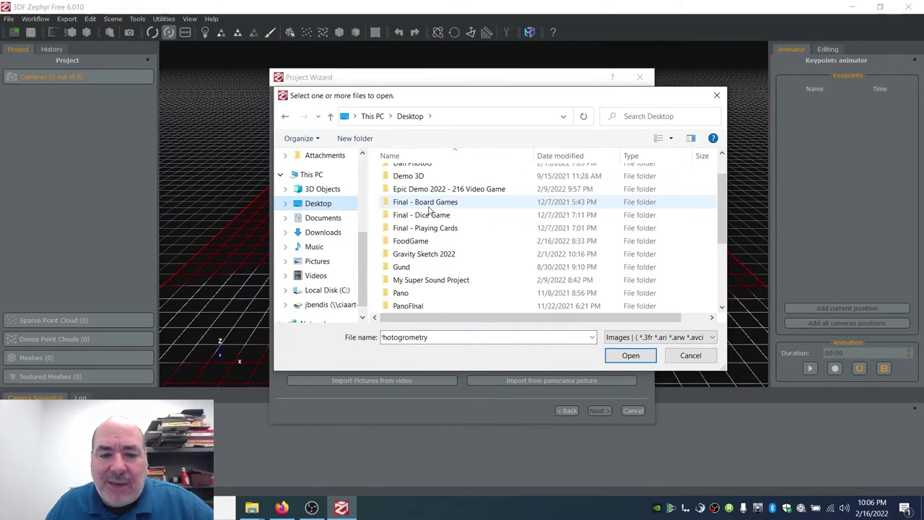
scroll(434, 218, "down", 2)
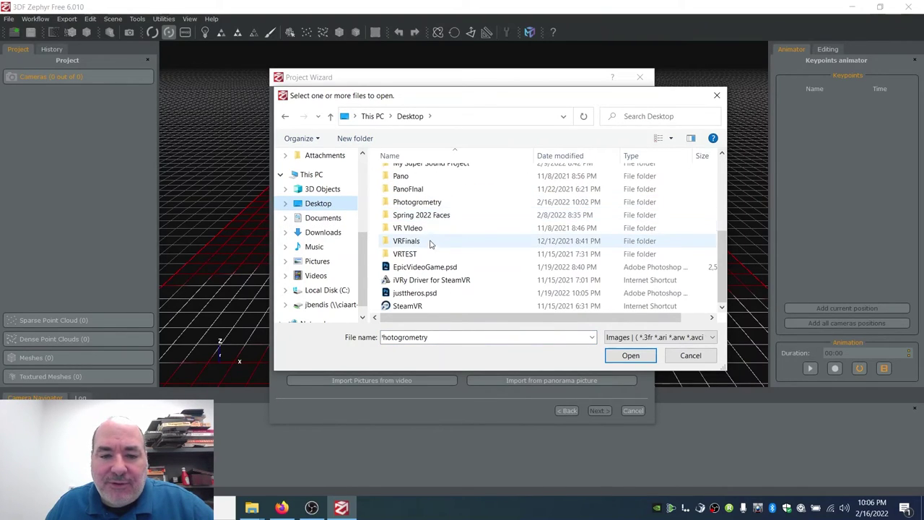
double_click(426, 202)
left_click(427, 207)
key("ctrl+a")
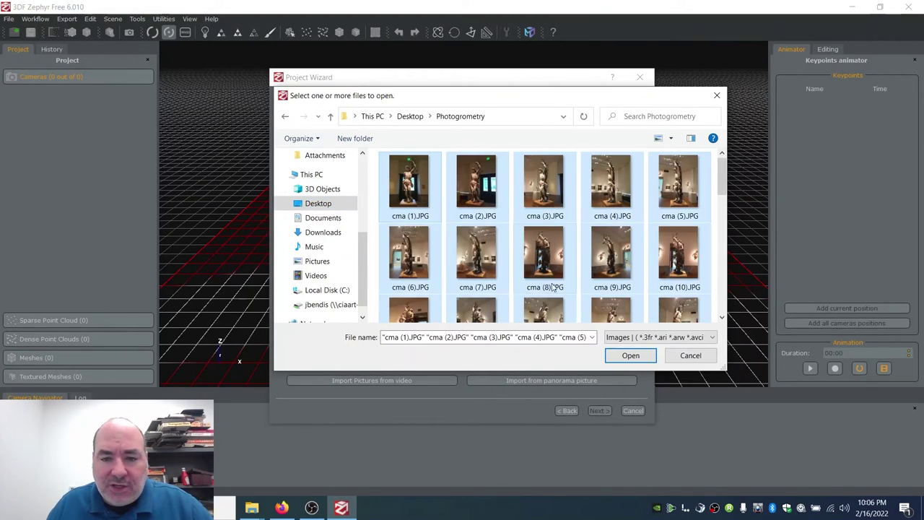
left_click(623, 354)
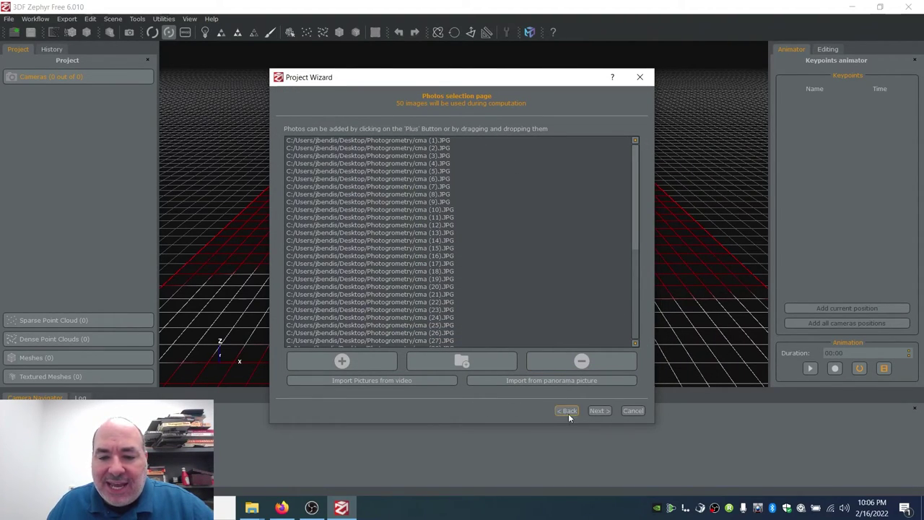
left_click(593, 411)
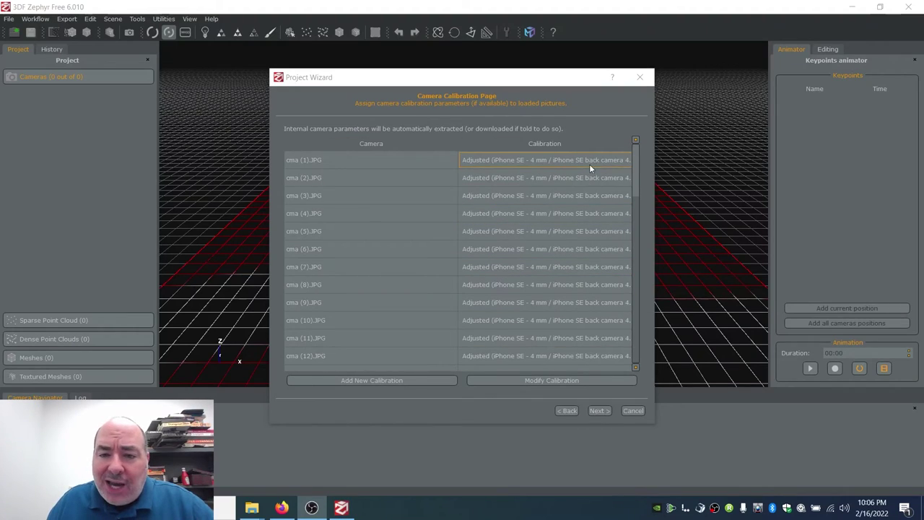
- Review the iPhone SE calibration assigned to the loaded photos and accept it without modification
mouse_move(637, 161)
left_mouse_down()
mouse_move(640, 254)
mouse_move(641, 179)
left_mouse_up()
scroll(635, 324, "down", 2)
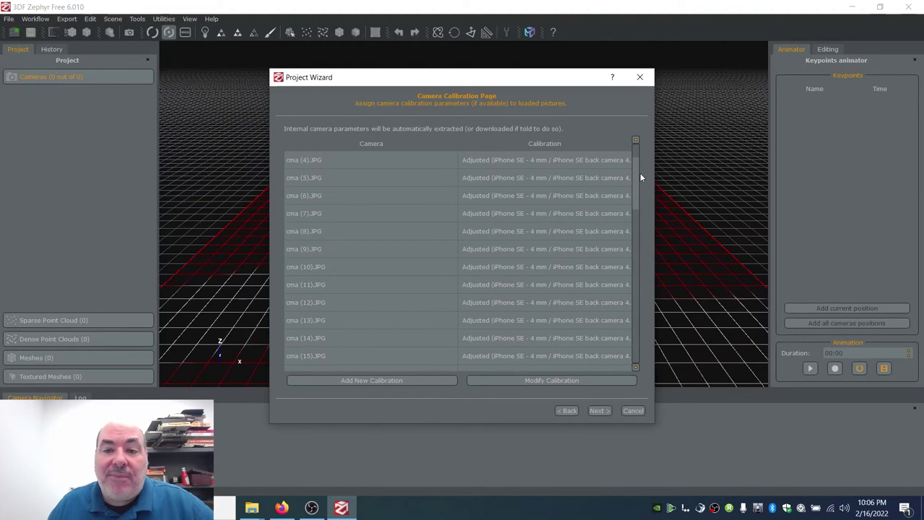
left_click(599, 410)
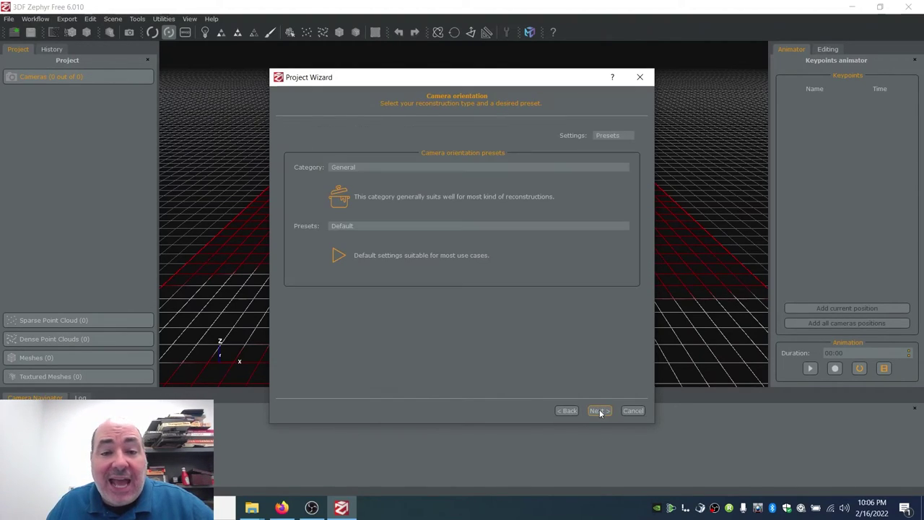
- Keep the camera orientation category on General, choose the Deep preset, and proceed to the session summary
left_click(379, 167)
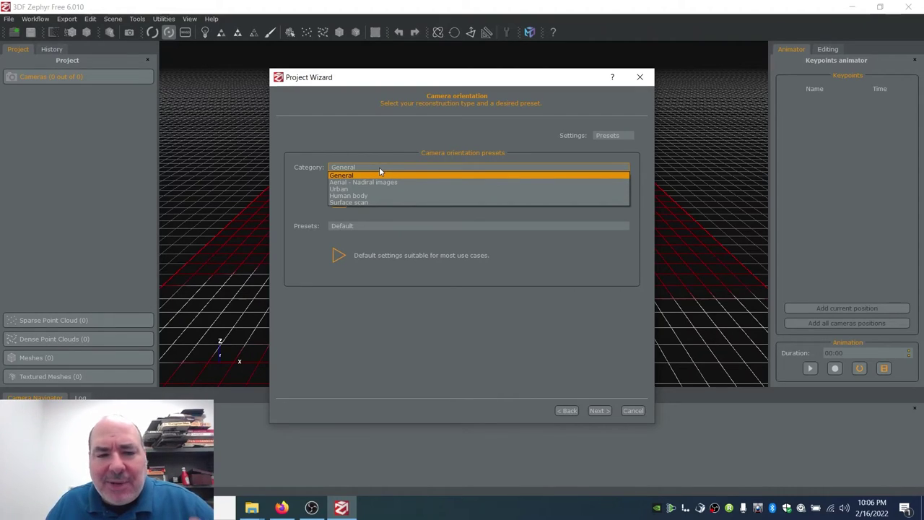
left_click(380, 171)
left_click(377, 226)
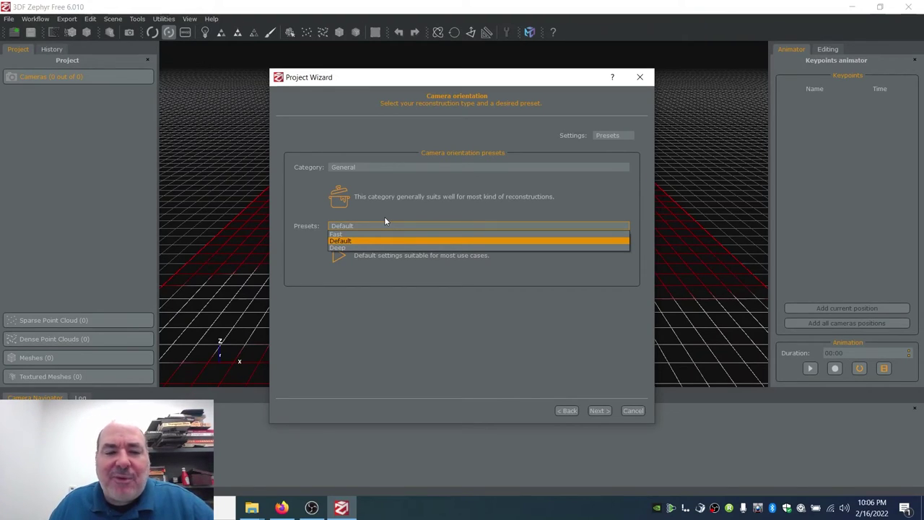
left_click(384, 223)
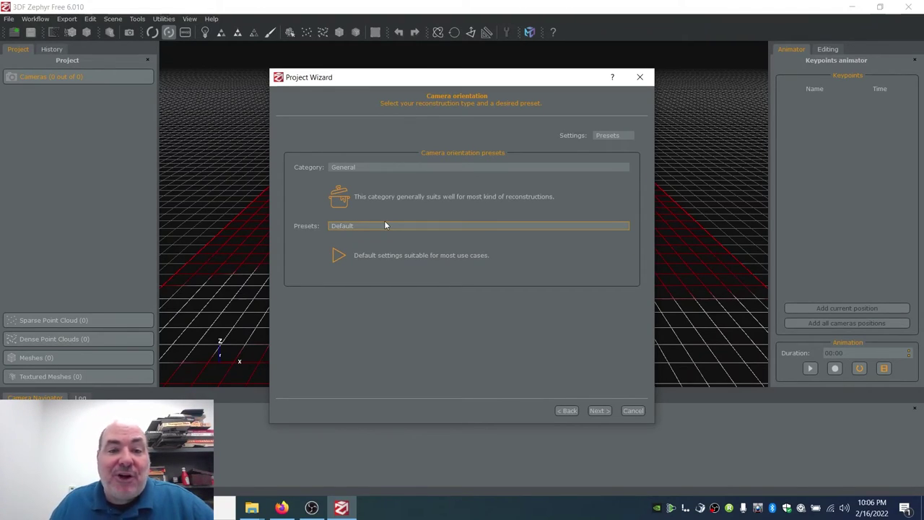
left_click(385, 224)
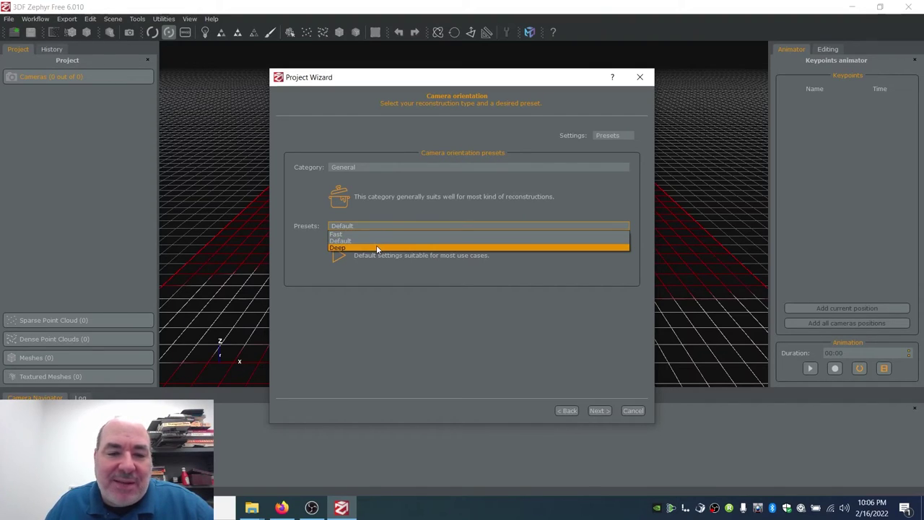
left_click(377, 247)
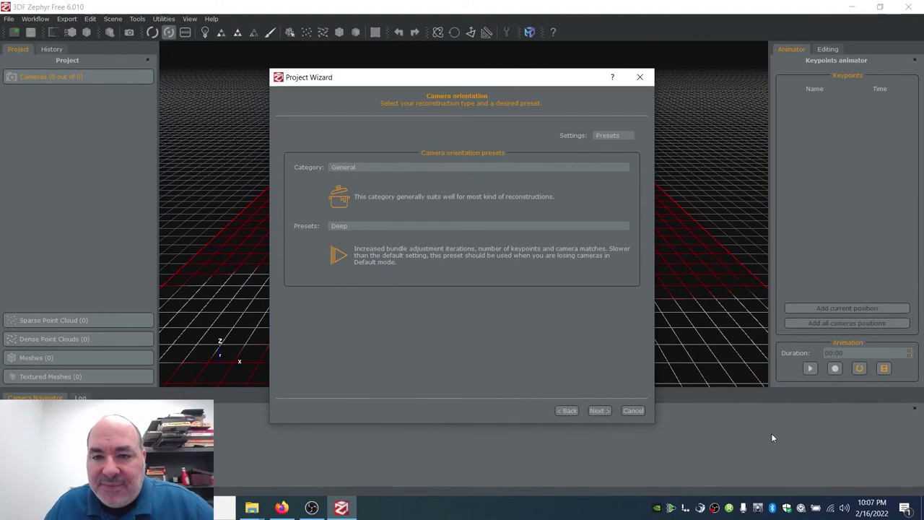
left_click(599, 411)
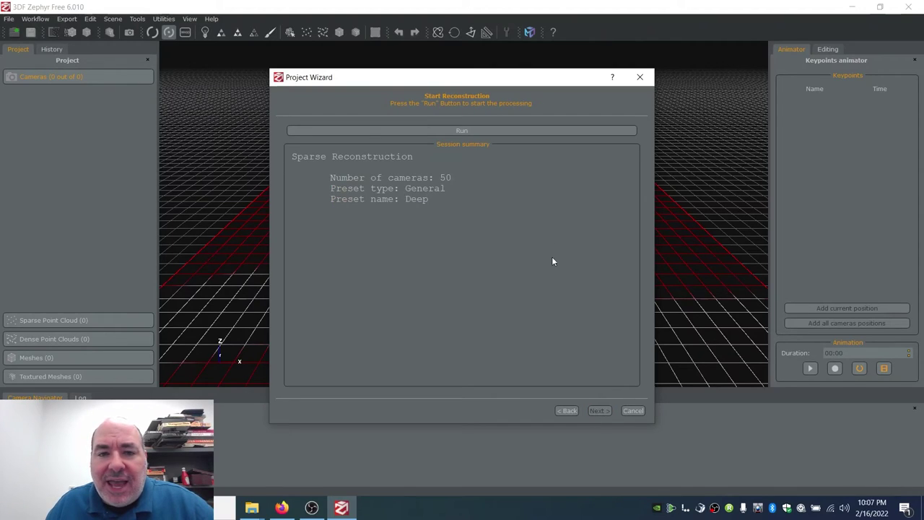
- Run the sparse reconstruction, check the reconstruction summary for every camera, and finish the project wizard
left_click(489, 128)
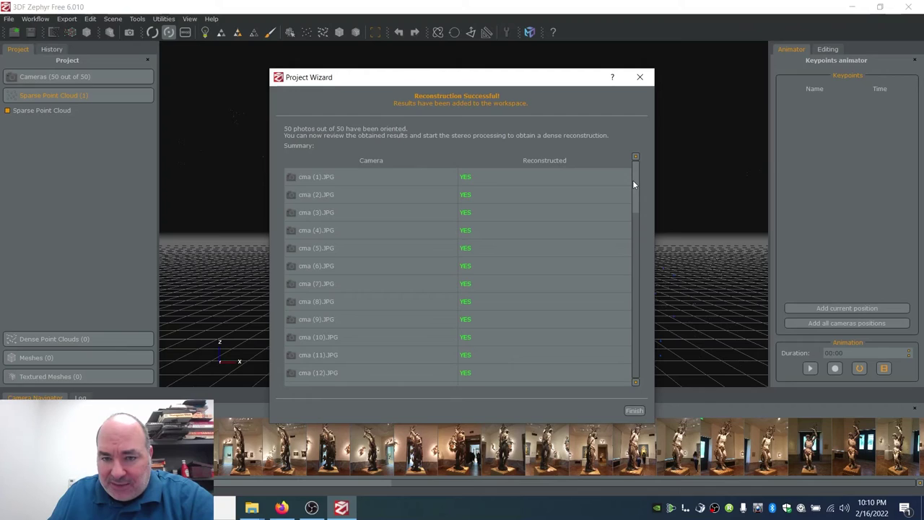
left_click_drag(633, 185, 630, 378)
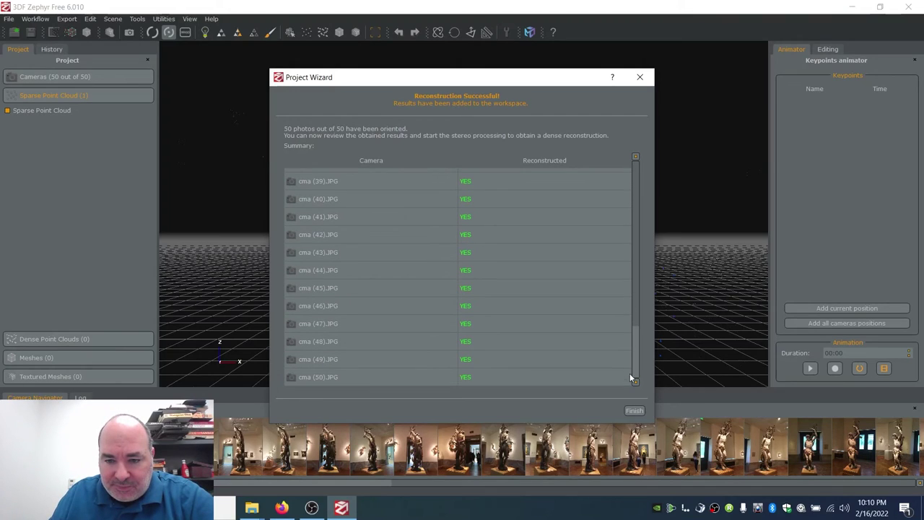
left_click(636, 411)
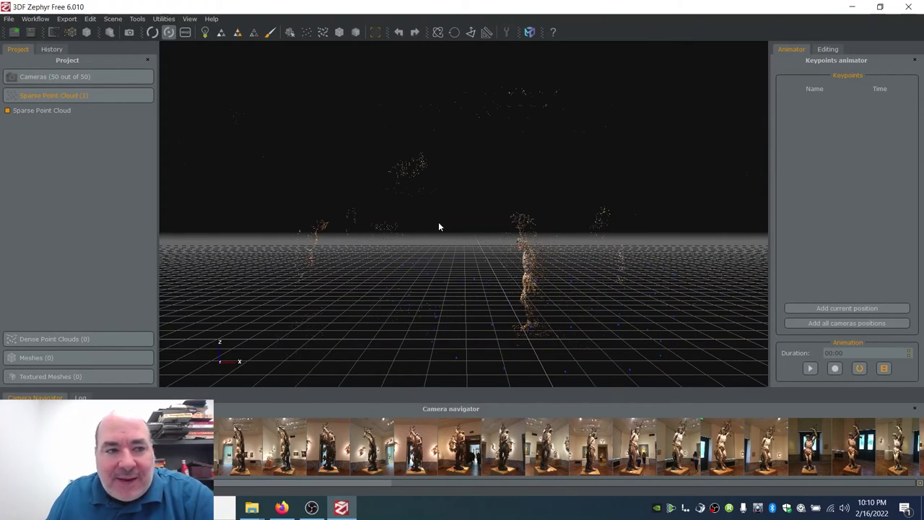
- Examine the statue in the sparse point cloud from several angles and distances, including its camera positions
mouse_move(513, 253)
left_mouse_down()
mouse_move(594, 314)
mouse_move(664, 300)
mouse_move(671, 269)
mouse_move(657, 257)
mouse_move(563, 269)
mouse_move(484, 293)
mouse_move(430, 291)
mouse_move(439, 281)
left_mouse_up()
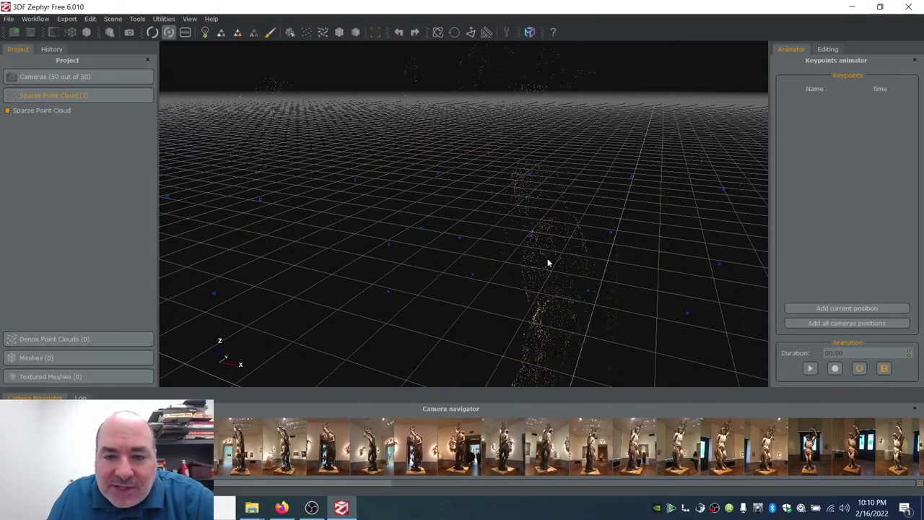
mouse_move(549, 262)
left_mouse_down()
mouse_move(552, 277)
mouse_move(619, 322)
mouse_move(681, 332)
mouse_move(720, 281)
mouse_move(555, 305)
mouse_move(377, 278)
left_mouse_up()
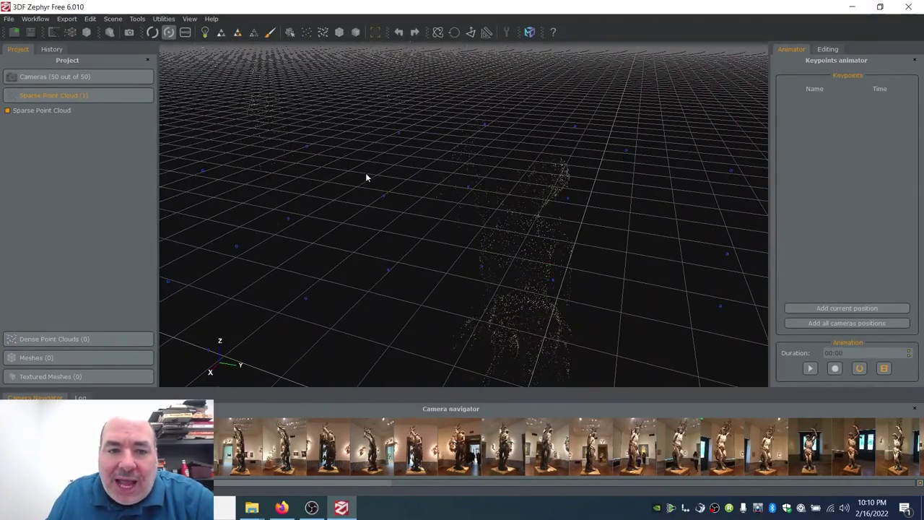
scroll(366, 172, "up", 3)
mouse_move(426, 178)
left_mouse_down()
mouse_move(454, 231)
mouse_move(413, 236)
mouse_move(354, 214)
mouse_move(348, 190)
mouse_move(361, 185)
mouse_move(473, 180)
mouse_move(431, 200)
mouse_move(388, 185)
mouse_move(483, 176)
left_mouse_up()
left_click_drag(305, 154, 87, 94)
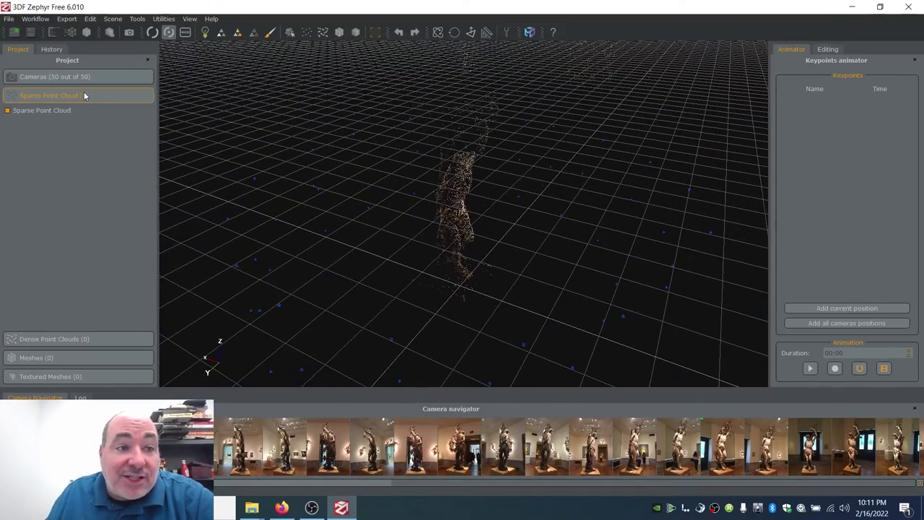
mouse_move(505, 169)
left_mouse_down()
mouse_move(390, 177)
mouse_move(299, 149)
mouse_move(467, 149)
mouse_move(315, 150)
left_mouse_up()
double_click(275, 134)
scroll(315, 148, "down", 3)
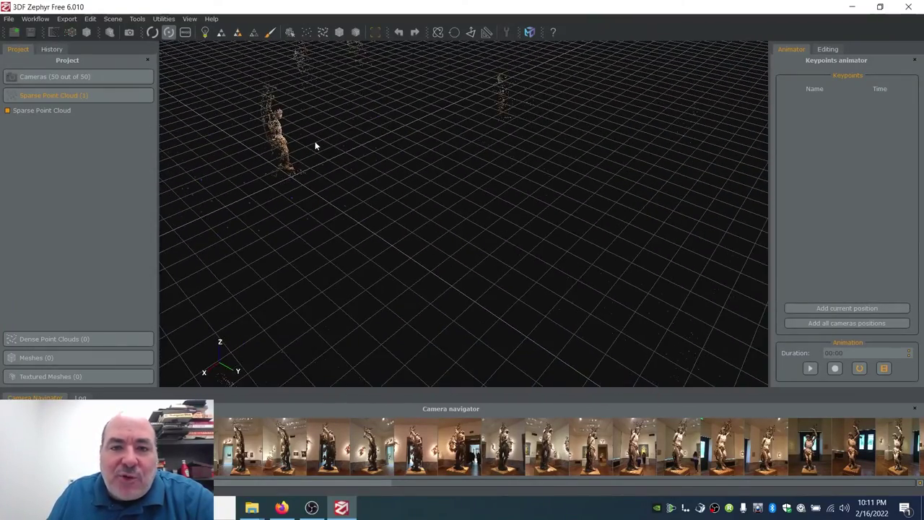
scroll(275, 124, "down", 5)
double_click(274, 122)
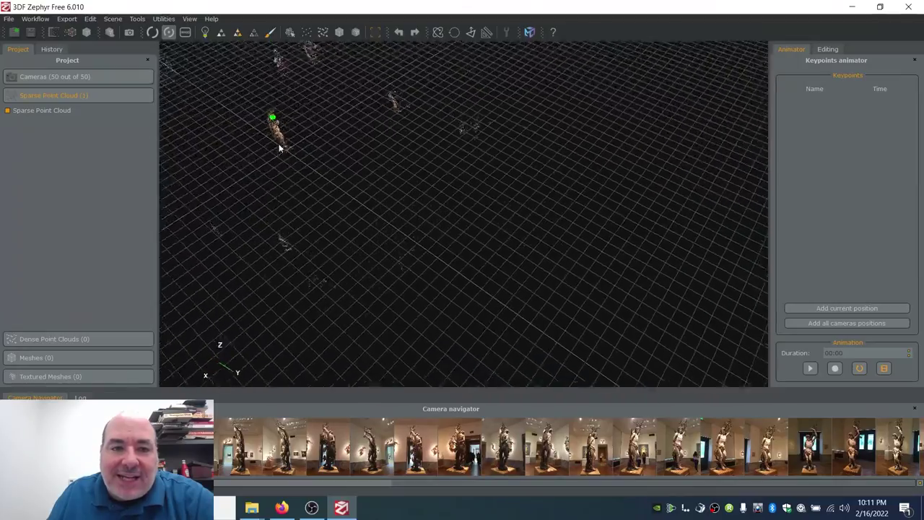
- Inspect the stray background points around the statue in the sparse cloud, from overhead and near floor level
mouse_move(275, 122)
left_mouse_down()
mouse_move(315, 194)
mouse_move(438, 149)
mouse_move(365, 126)
mouse_move(233, 124)
mouse_move(342, 151)
mouse_move(355, 181)
mouse_move(276, 182)
mouse_move(248, 196)
mouse_move(283, 202)
mouse_move(339, 153)
mouse_move(334, 167)
left_mouse_up()
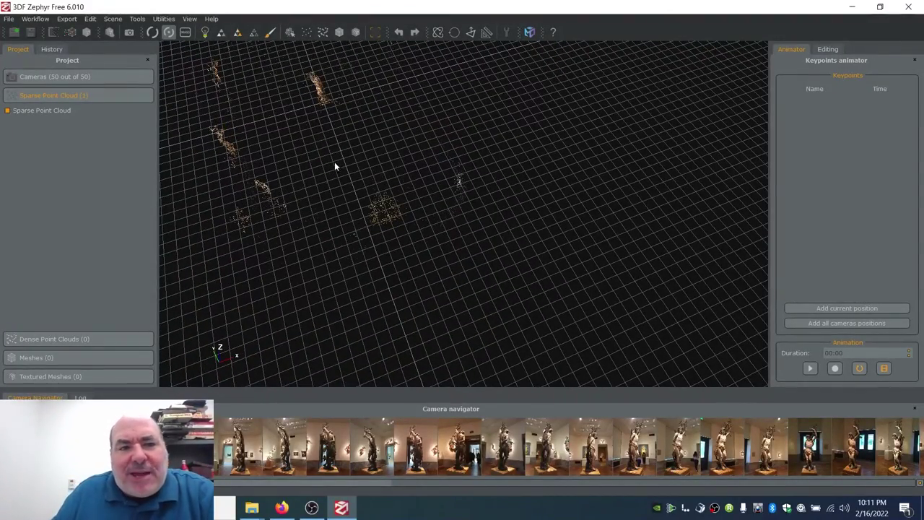
mouse_move(334, 165)
left_mouse_down()
mouse_move(314, 100)
mouse_move(281, 128)
mouse_move(237, 139)
left_mouse_up()
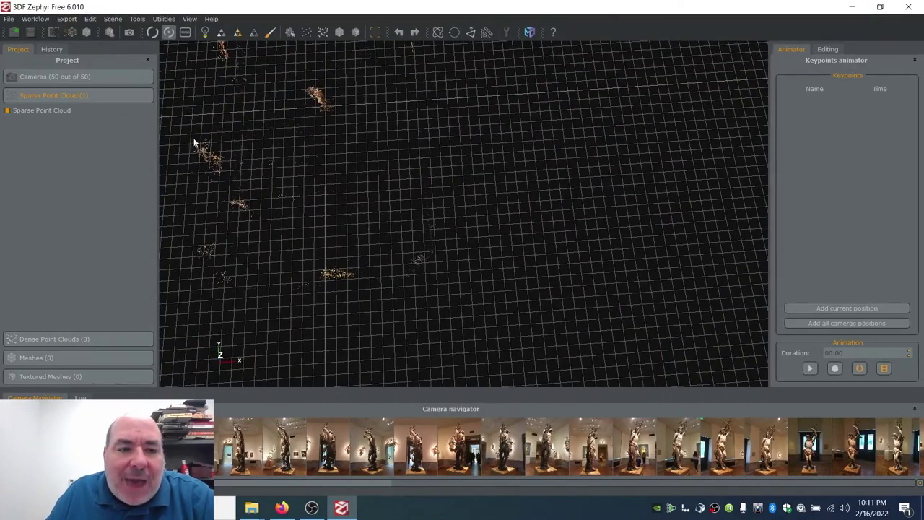
mouse_move(314, 132)
left_mouse_down()
mouse_move(334, 115)
mouse_move(306, 129)
left_mouse_up()
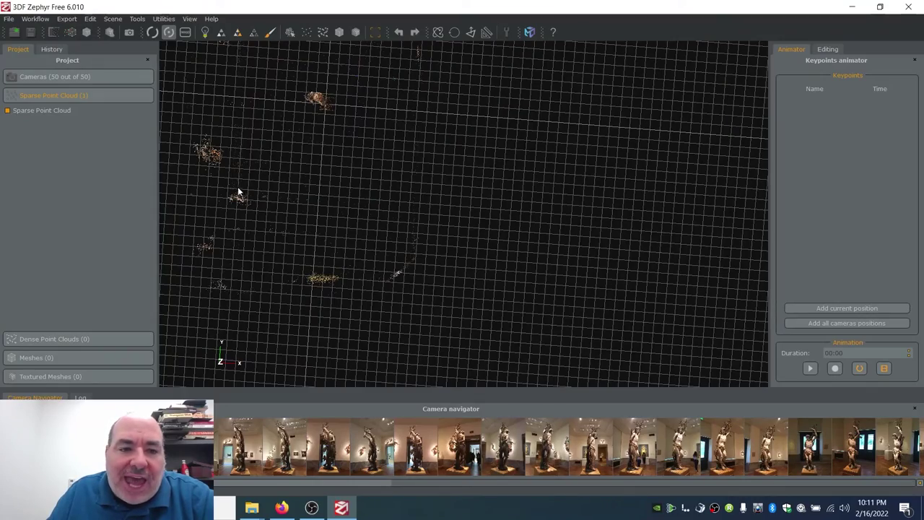
mouse_move(337, 138)
left_mouse_down()
mouse_move(311, 166)
mouse_move(352, 106)
mouse_move(376, 93)
mouse_move(390, 176)
mouse_move(347, 130)
mouse_move(367, 40)
mouse_move(347, 65)
mouse_move(285, 88)
mouse_move(374, 100)
mouse_move(351, 107)
mouse_move(356, 147)
mouse_move(346, 202)
mouse_move(320, 198)
mouse_move(252, 285)
mouse_move(332, 281)
mouse_move(379, 228)
mouse_move(436, 221)
mouse_move(286, 261)
left_mouse_up()
mouse_move(320, 205)
left_mouse_down()
mouse_move(326, 154)
mouse_move(365, 264)
mouse_move(311, 235)
mouse_move(359, 234)
left_mouse_up()
scroll(383, 264, "up", 5)
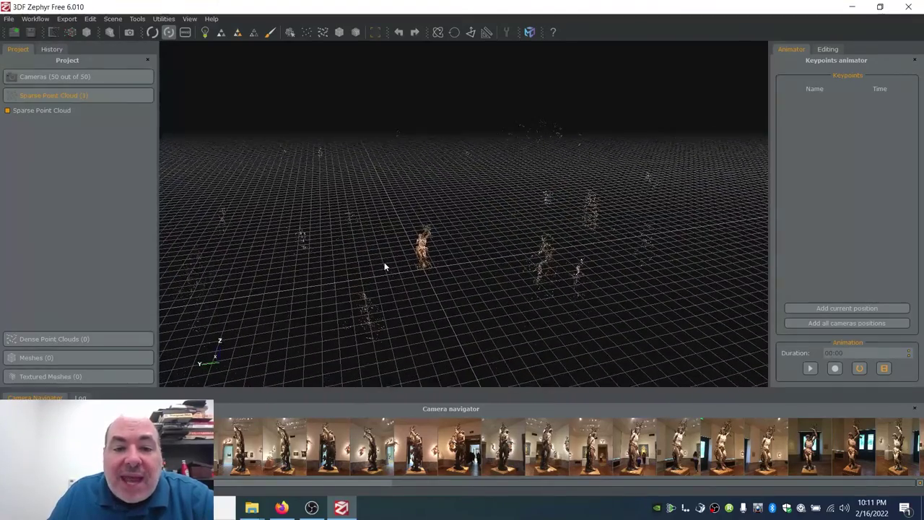
mouse_move(386, 264)
left_mouse_down()
mouse_move(435, 279)
mouse_move(469, 247)
mouse_move(422, 271)
left_mouse_up()
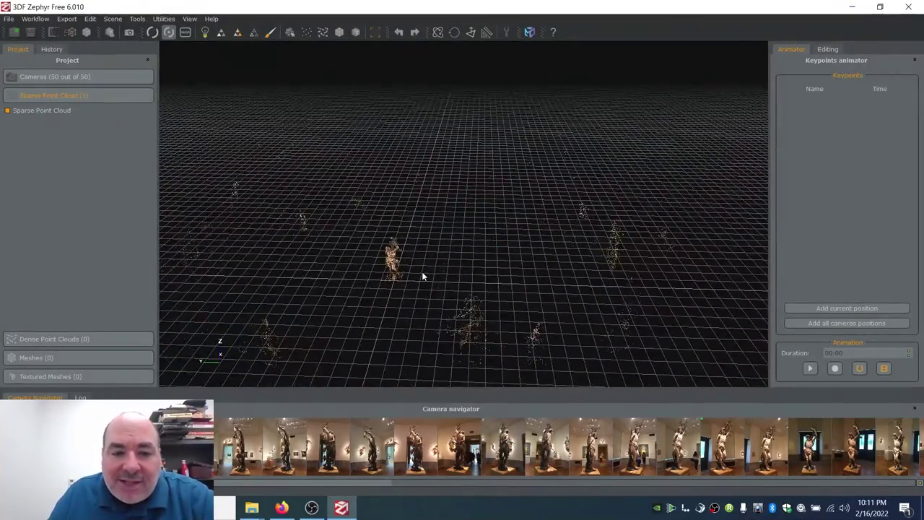
scroll(422, 272, "up", 5)
mouse_move(318, 271)
left_mouse_down()
mouse_move(363, 312)
mouse_move(353, 325)
mouse_move(315, 327)
mouse_move(284, 282)
mouse_move(288, 231)
mouse_move(433, 229)
left_mouse_up()
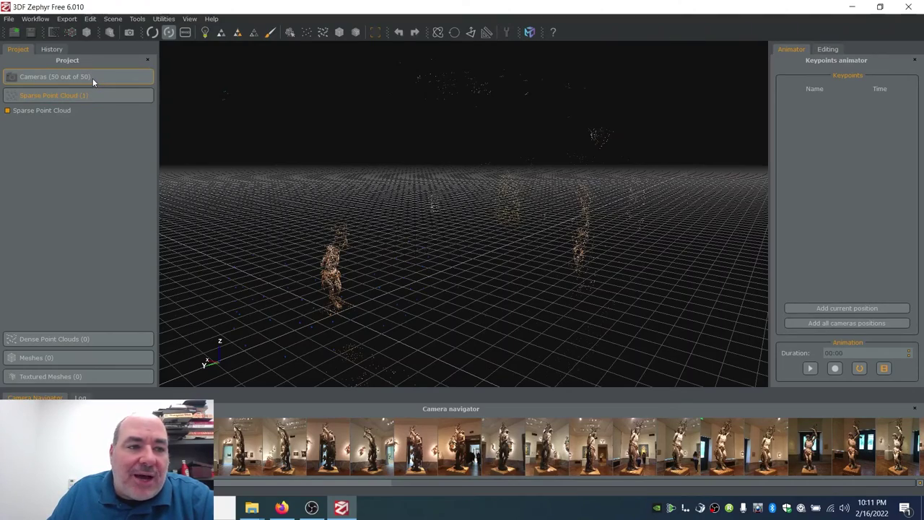
left_click_drag(365, 277, 346, 277)
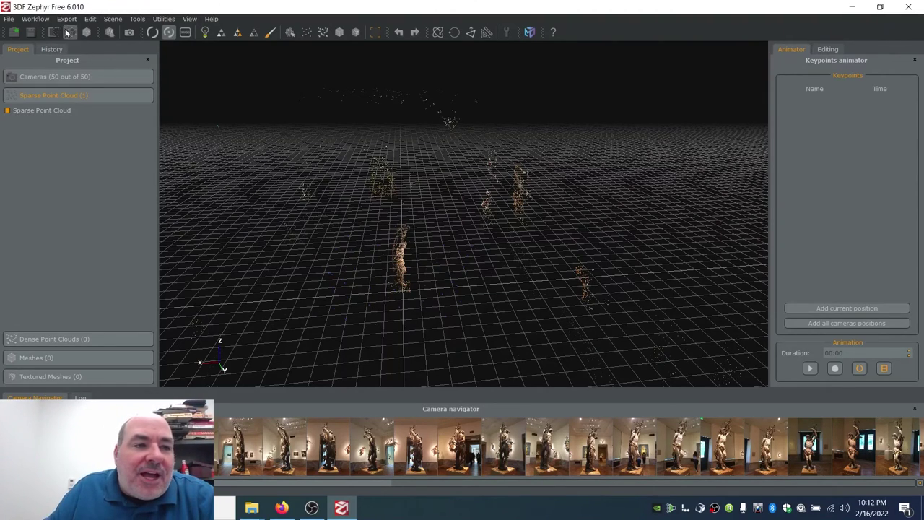
- Generate a dense point cloud from all 50 cameras using the General category and High details preset, and finish the wizard
left_click(45, 19)
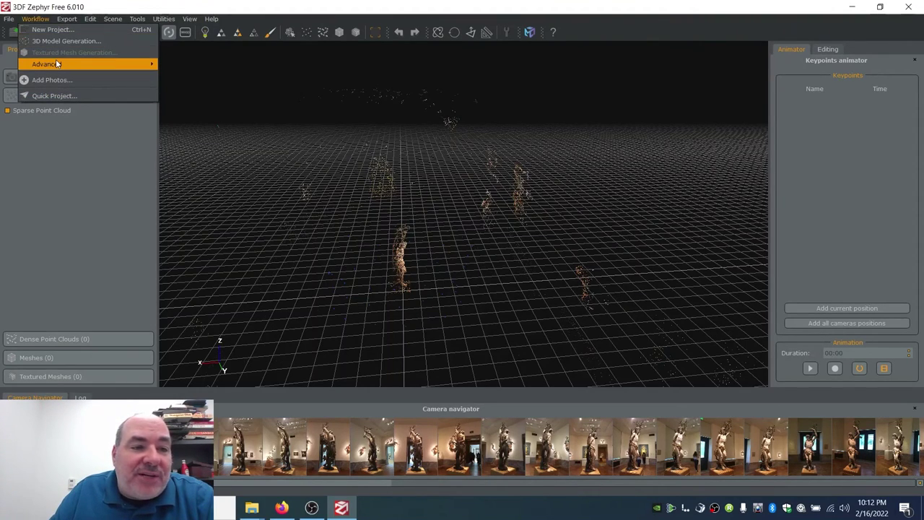
mouse_move(58, 65)
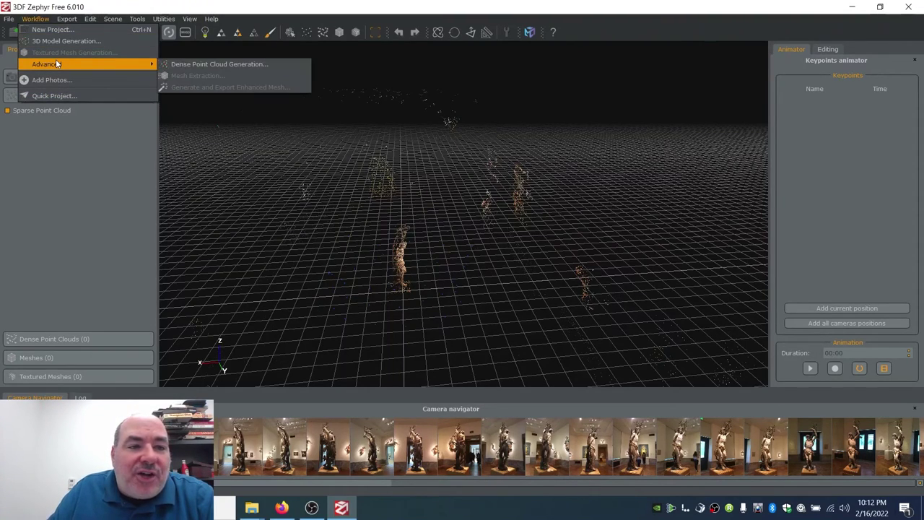
left_click(187, 64)
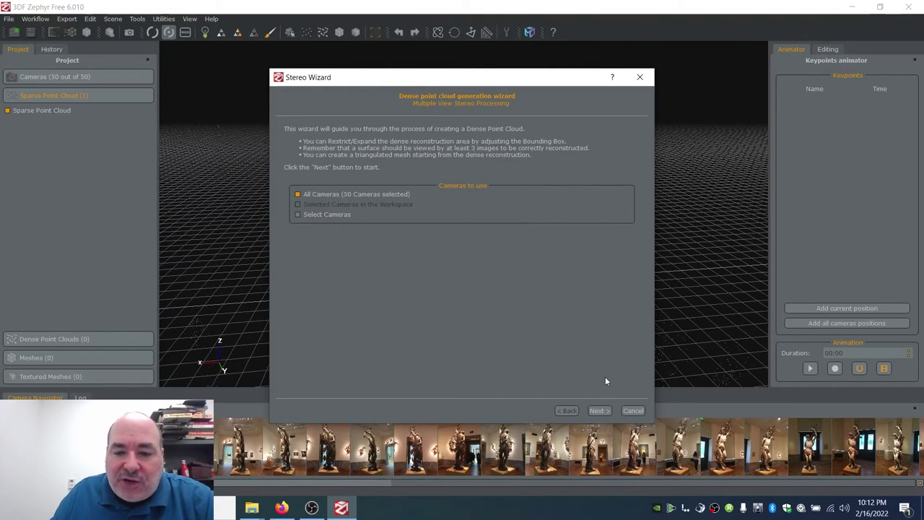
left_click(601, 411)
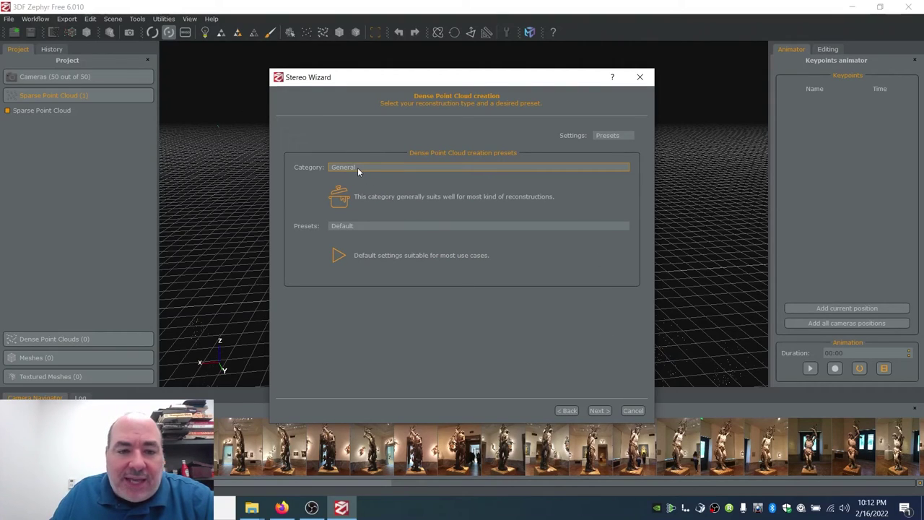
left_click(395, 228)
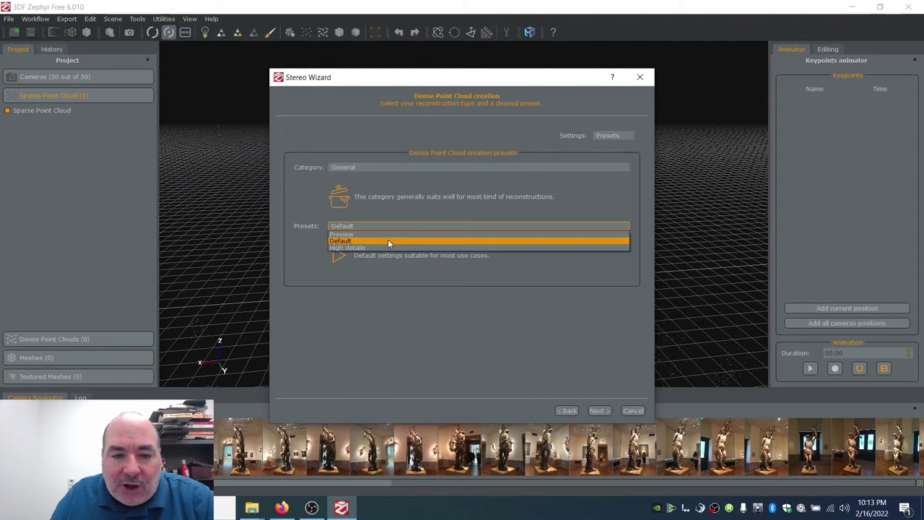
left_click(388, 247)
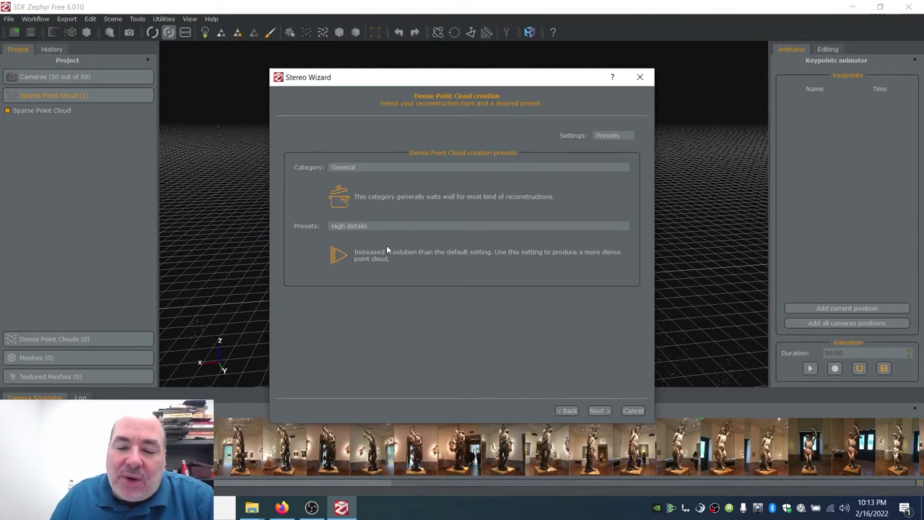
left_click(600, 410)
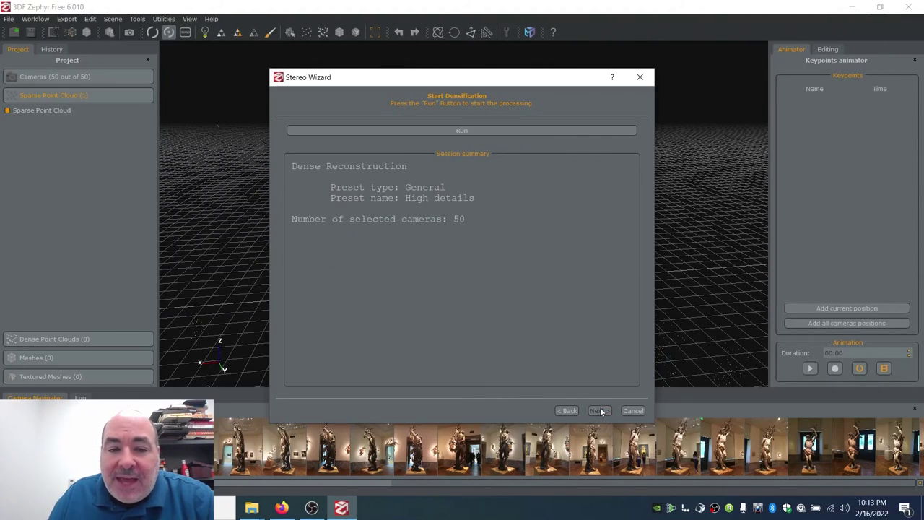
left_click(442, 133)
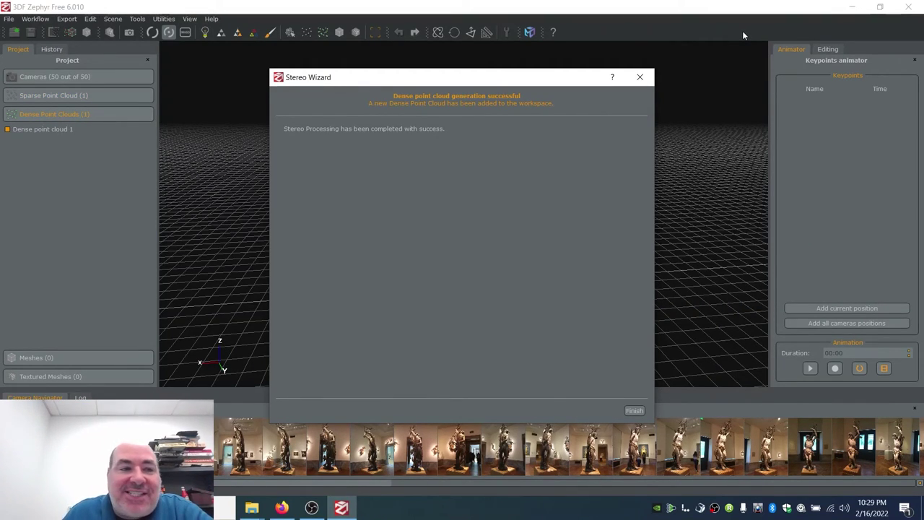
left_click(635, 411)
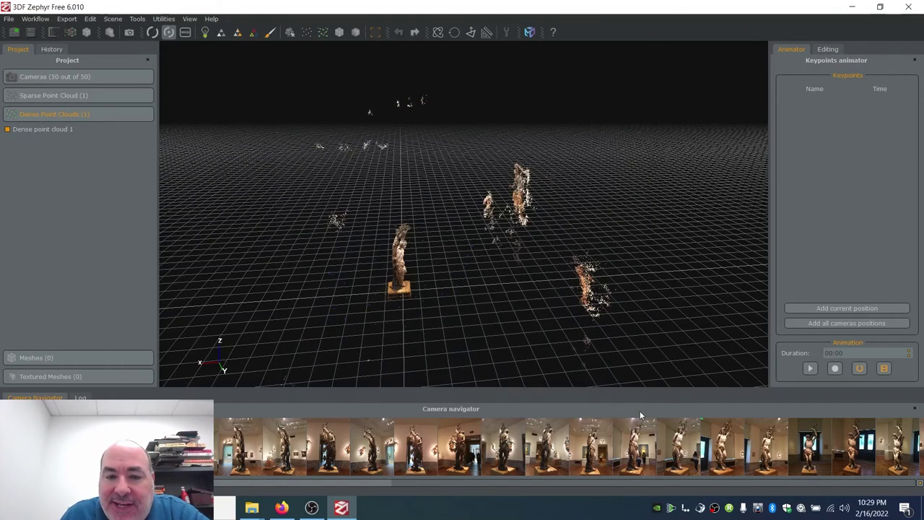
- Examine the dense point cloud, checking the statue from several sides and up close along with the background points
scroll(392, 271, "up", 1)
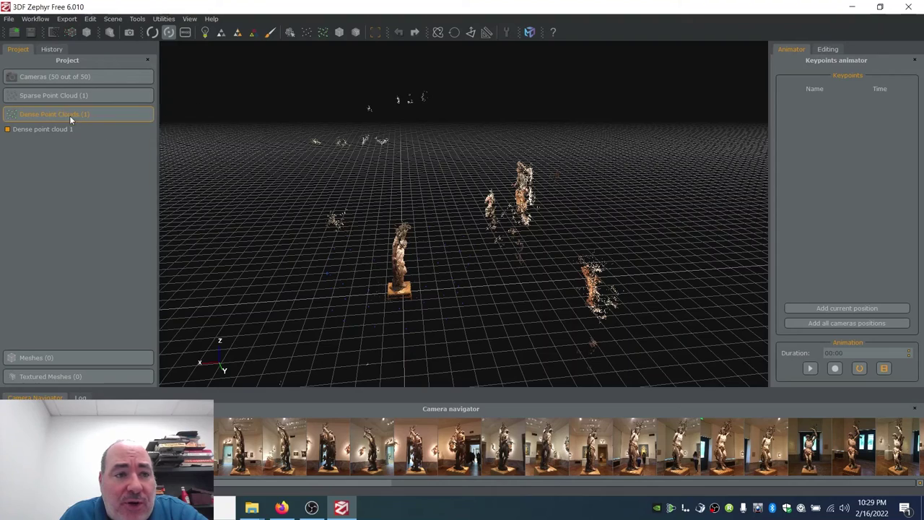
left_click(77, 98)
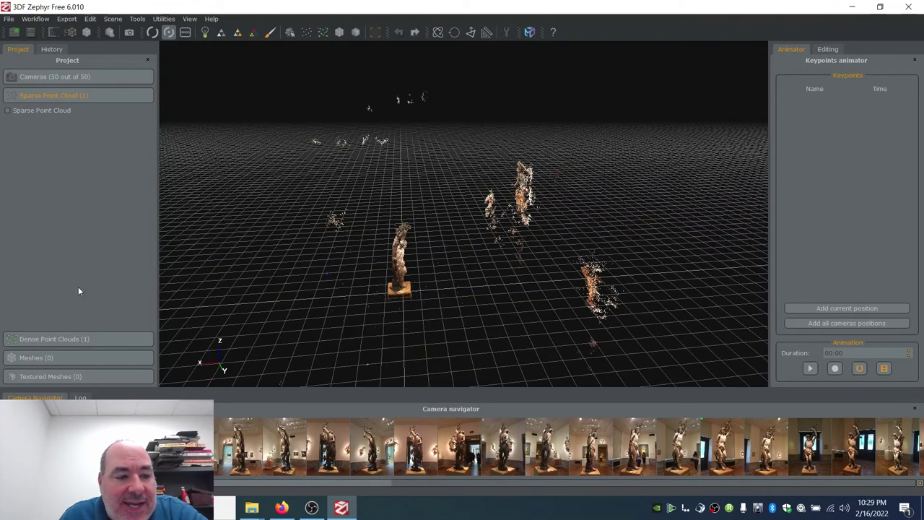
left_click(85, 339)
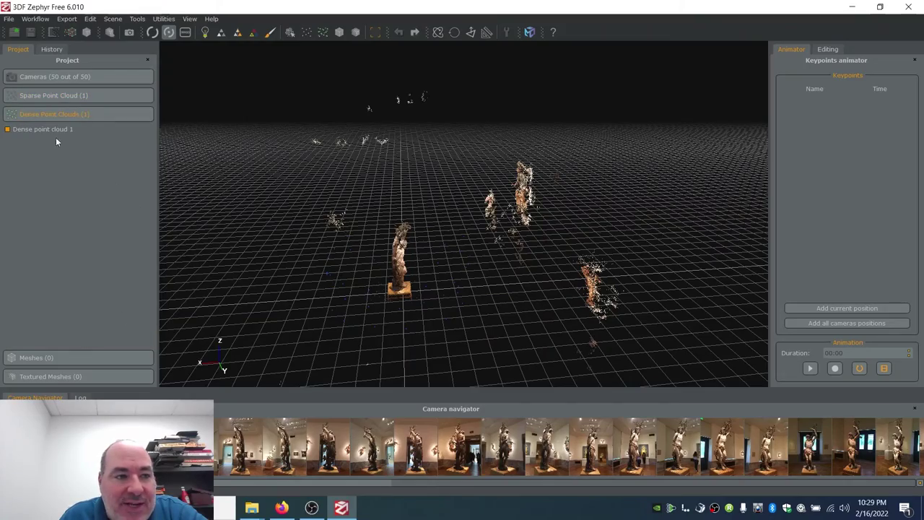
scroll(383, 279, "up", 8)
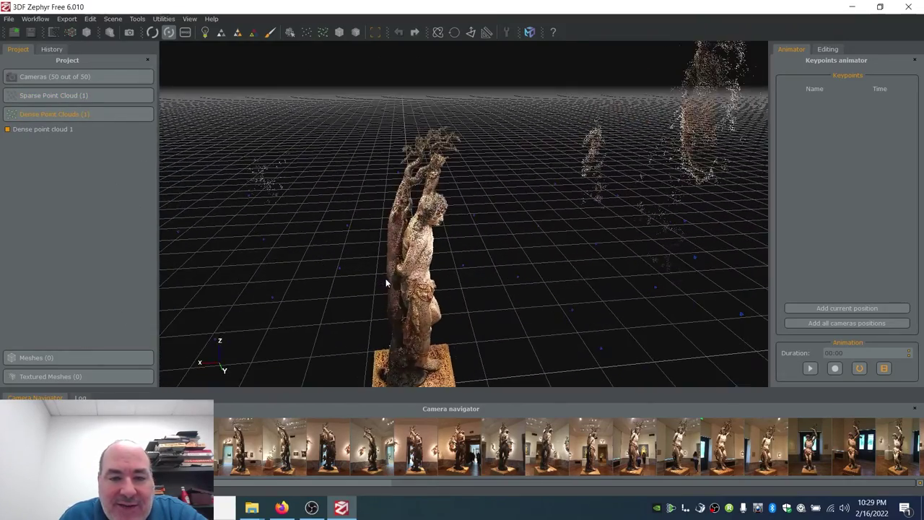
left_click_drag(386, 278, 267, 187)
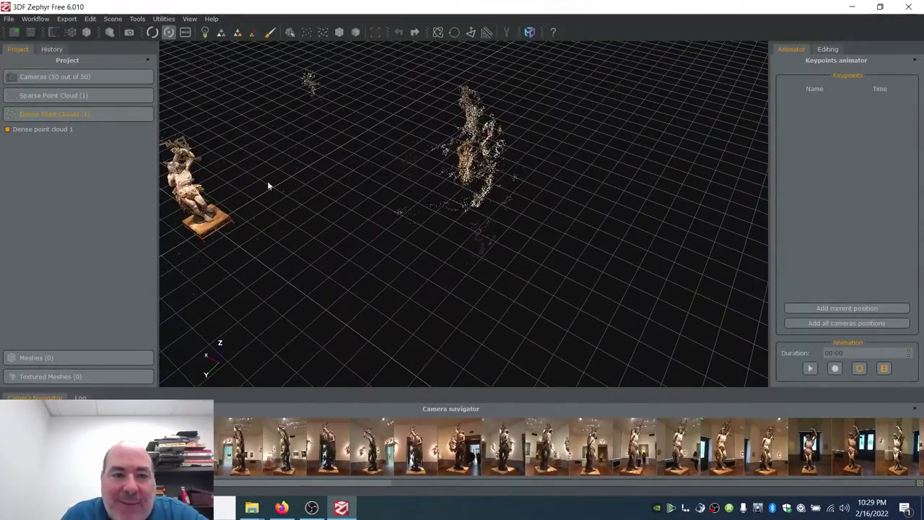
left_click_drag(202, 183, 284, 178)
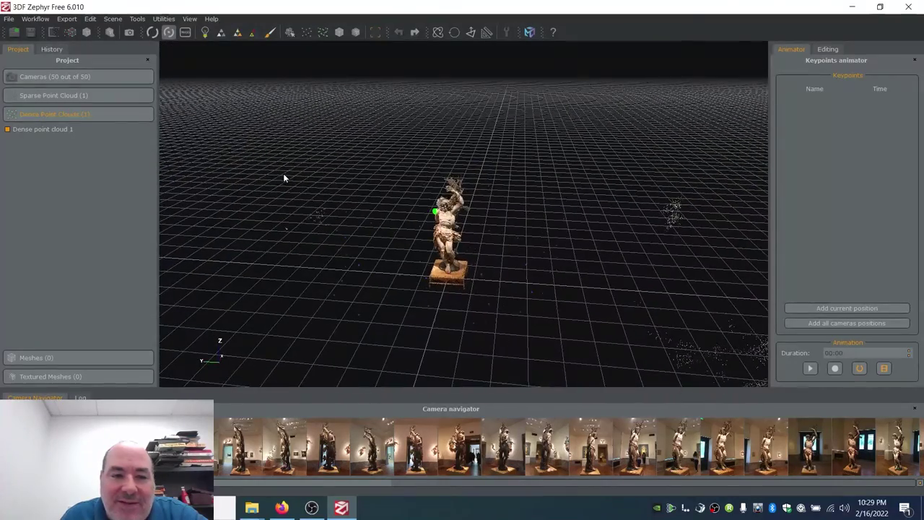
mouse_move(455, 217)
left_mouse_down()
mouse_move(396, 204)
mouse_move(403, 180)
mouse_move(351, 184)
mouse_move(443, 257)
mouse_move(374, 253)
mouse_move(458, 260)
mouse_move(414, 257)
mouse_move(406, 221)
mouse_move(425, 208)
mouse_move(522, 262)
mouse_move(520, 274)
mouse_move(405, 256)
mouse_move(452, 220)
mouse_move(434, 243)
mouse_move(465, 289)
mouse_move(462, 317)
mouse_move(391, 306)
mouse_move(408, 240)
mouse_move(465, 240)
mouse_move(484, 173)
mouse_move(497, 197)
mouse_move(494, 263)
mouse_move(512, 327)
mouse_move(422, 224)
mouse_move(349, 200)
mouse_move(416, 217)
left_mouse_up()
scroll(444, 258, "up", 10)
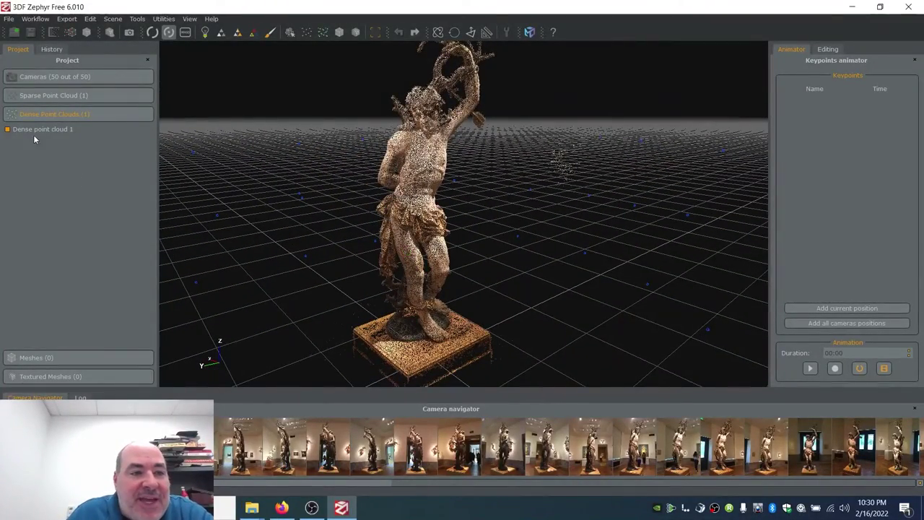
- Compare the sparse and dense point clouds by toggling their visibility, ending with the dense cloud shown, and inspect the statue
left_click(7, 129)
left_click(25, 99)
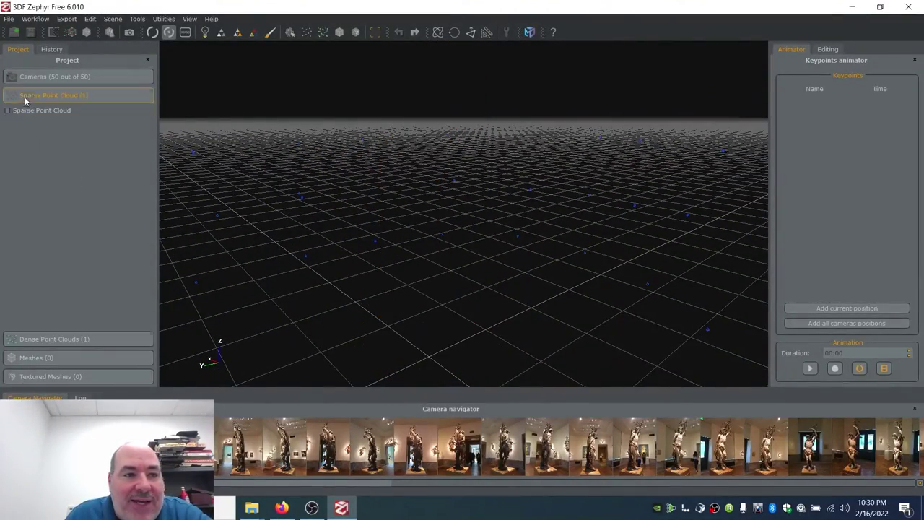
left_click(7, 112)
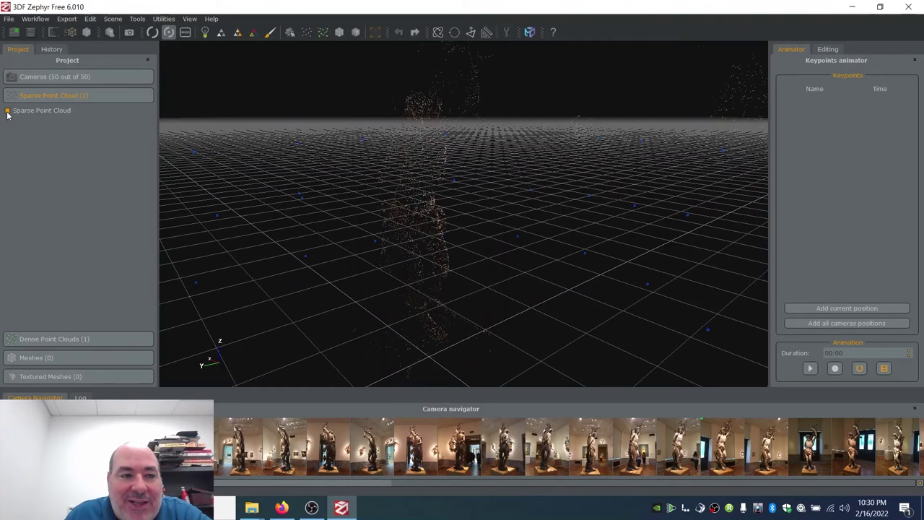
left_click(50, 339)
left_click(8, 130)
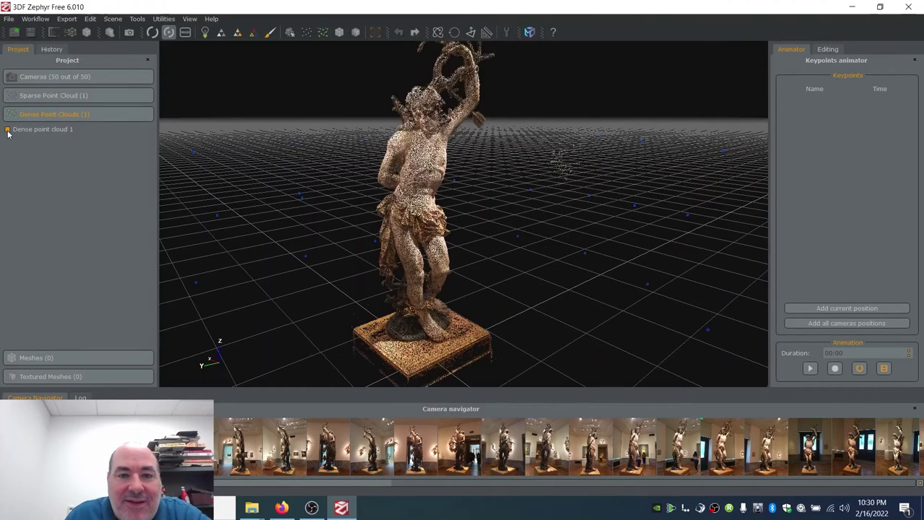
left_click_drag(448, 249, 343, 327)
left_click_drag(351, 348, 443, 191)
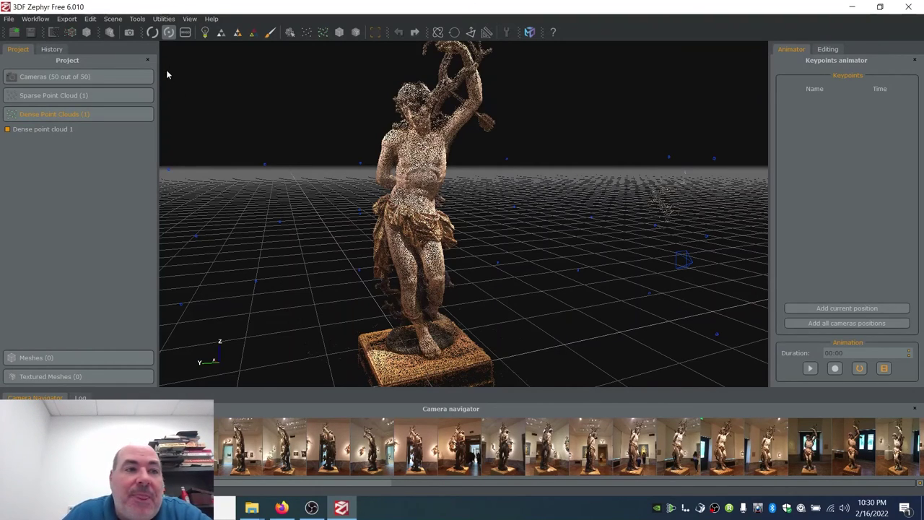
- Extract a mesh from the dense point cloud using all 50 cameras with the General category and High details preset, and finish the wizard
left_click(48, 18)
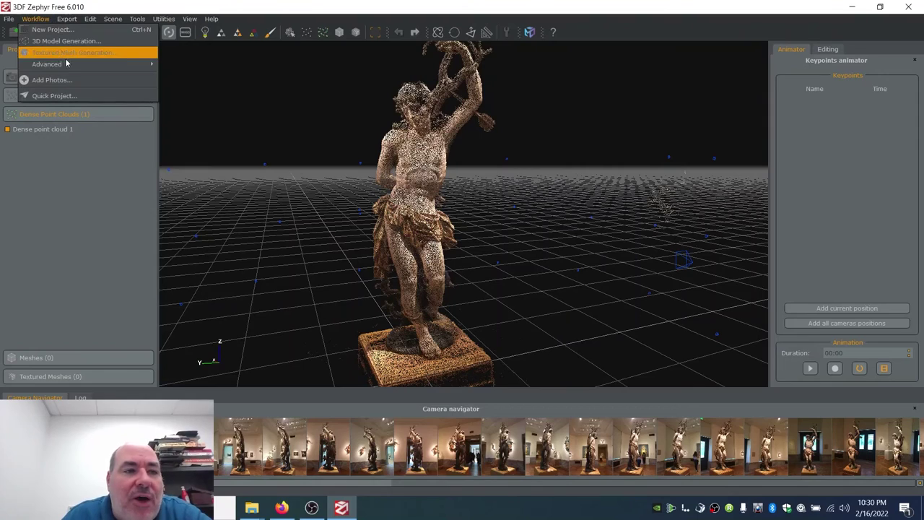
mouse_move(68, 64)
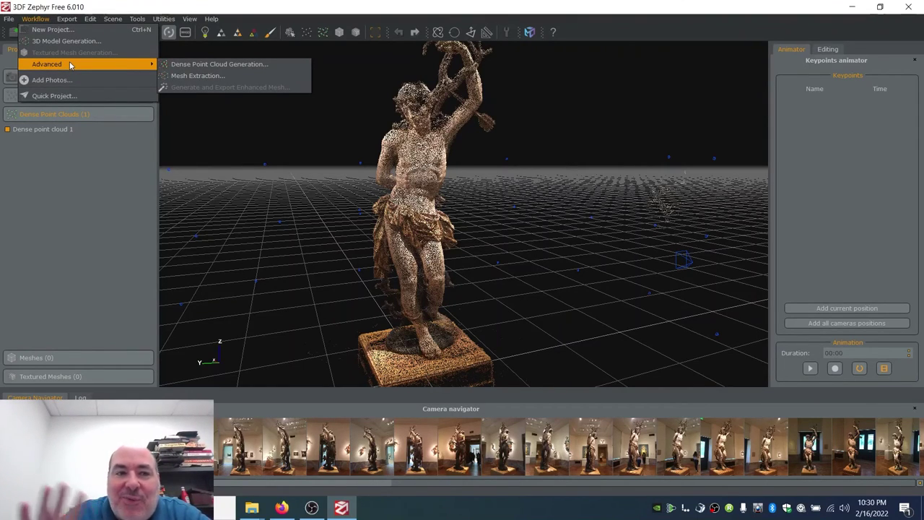
left_click(192, 77)
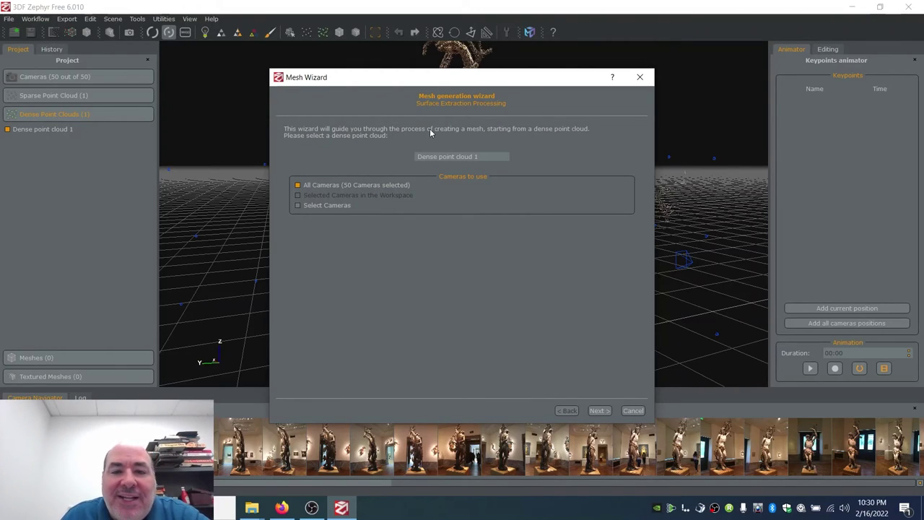
left_click(455, 156)
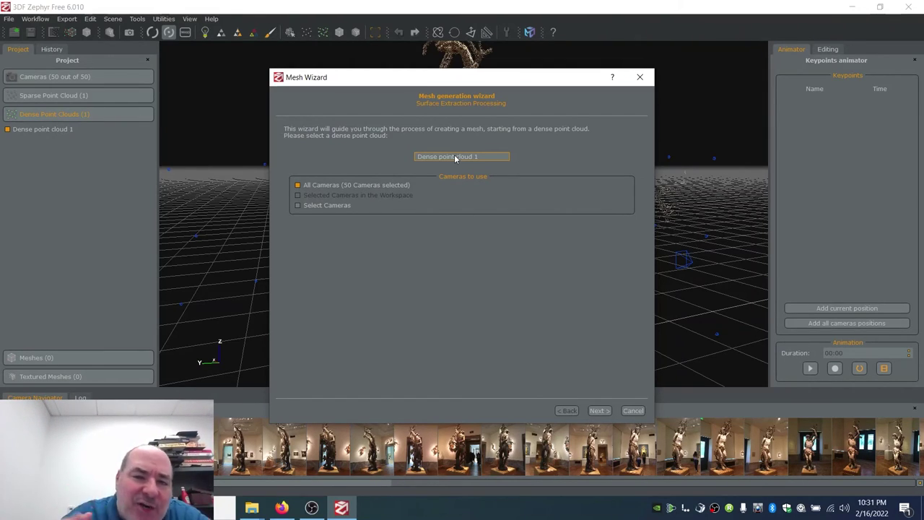
left_click(598, 411)
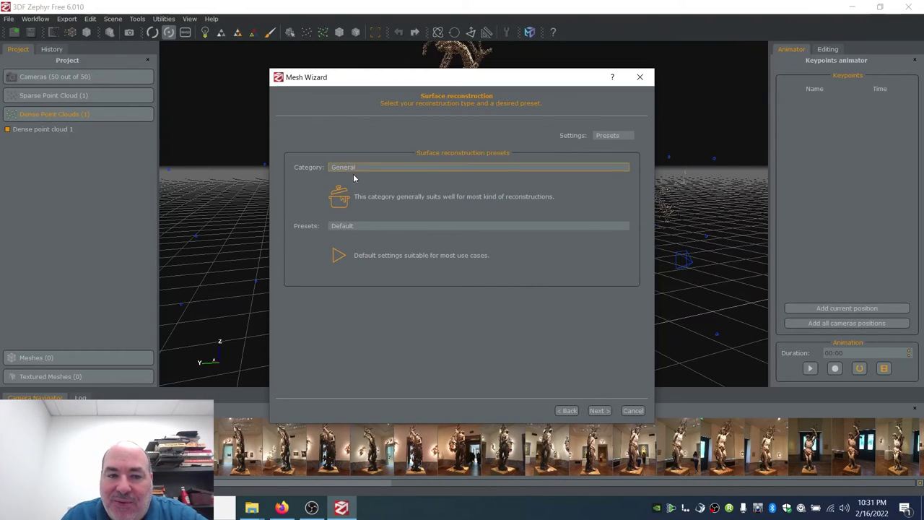
left_click(399, 225)
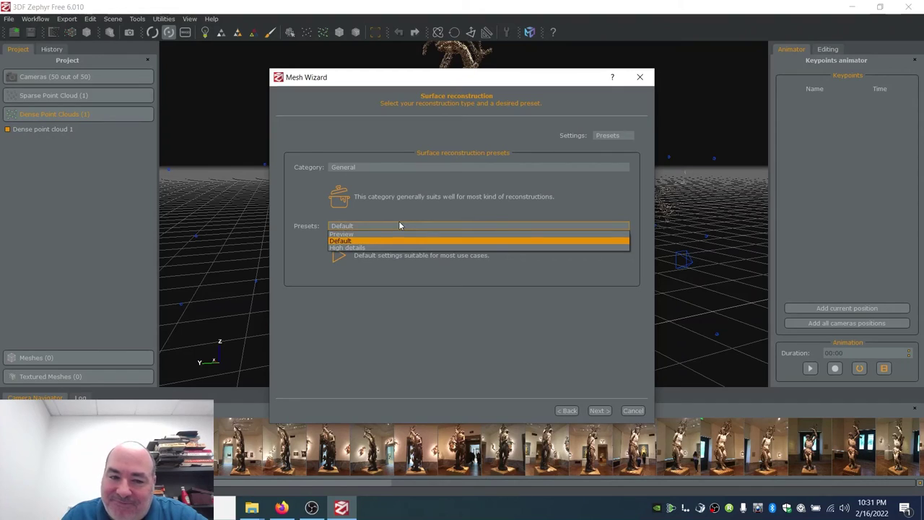
left_click(393, 247)
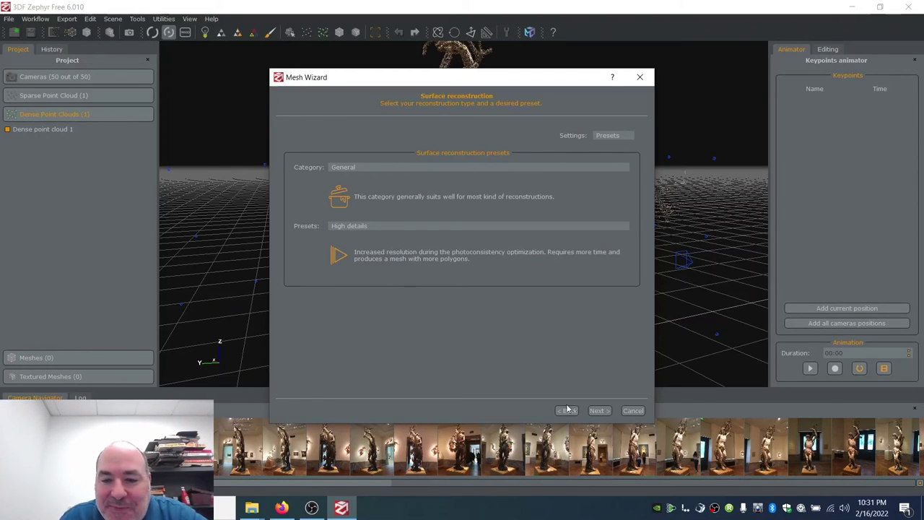
left_click(597, 411)
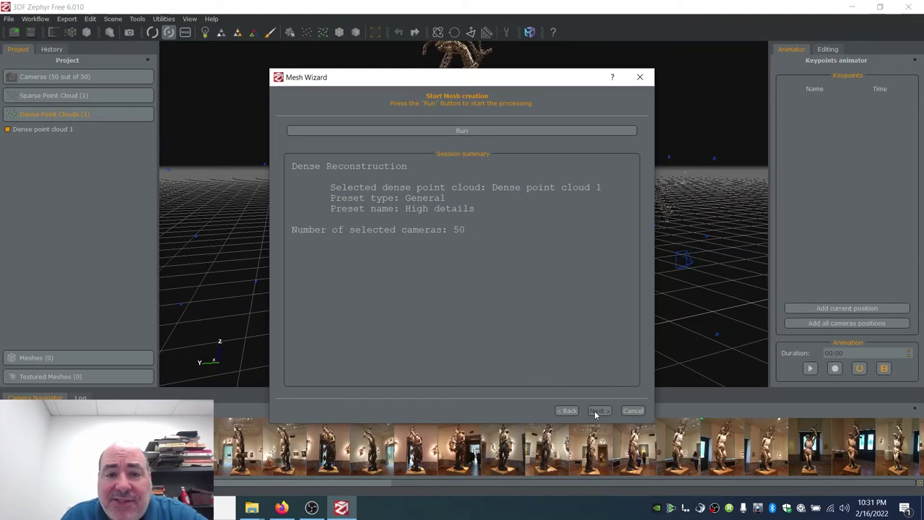
left_click(466, 132)
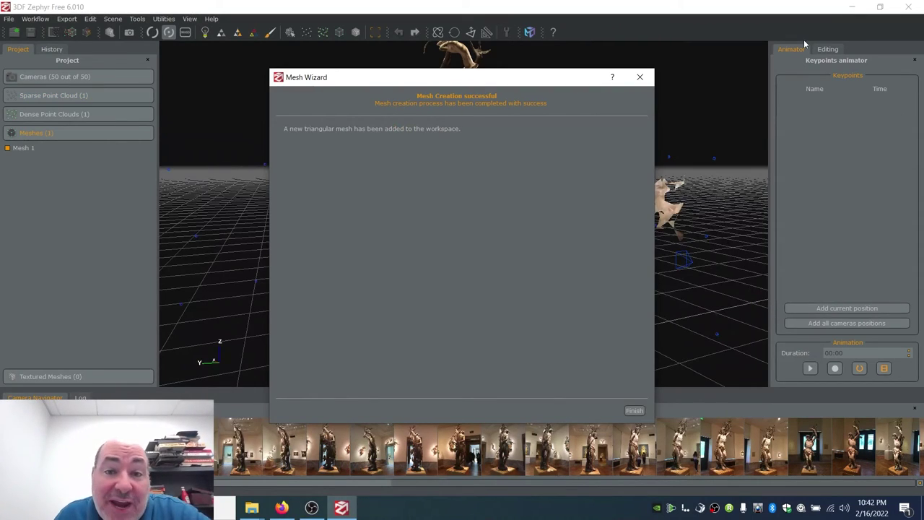
left_click(635, 411)
- Inspect the extracted mesh from a distance, close up and overhead, including the statue's head, base and stray fragments
left_click_drag(526, 271, 437, 136)
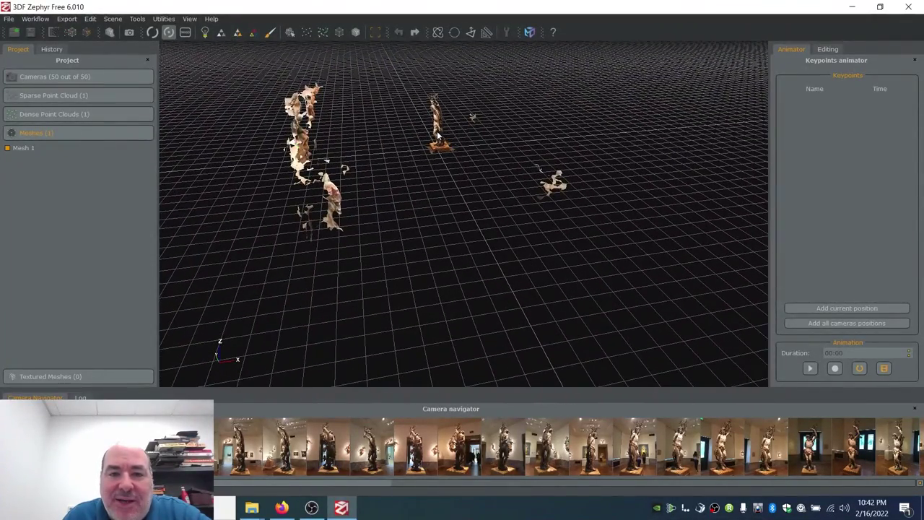
scroll(437, 135, "up", 10)
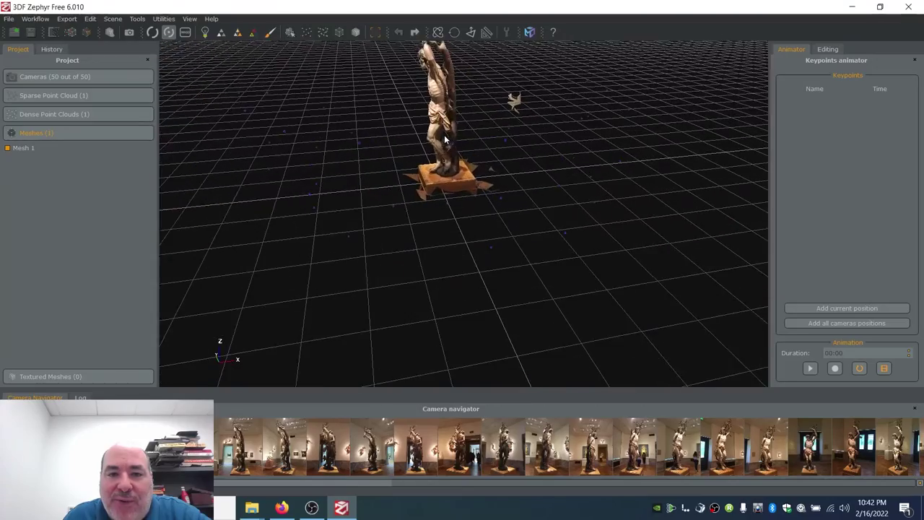
scroll(445, 139, "up", 5)
left_click_drag(447, 167, 475, 232)
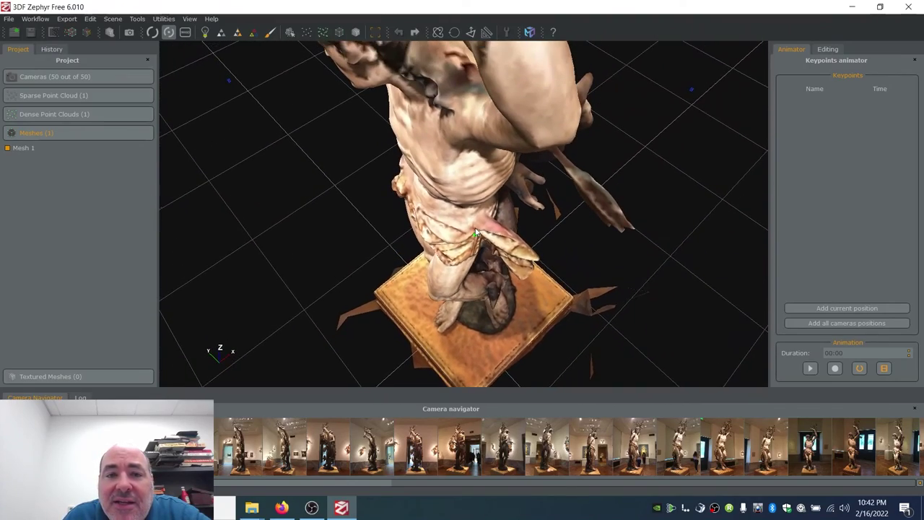
left_click_drag(449, 168, 564, 124)
left_click_drag(384, 221, 433, 256)
scroll(394, 227, "down", 5)
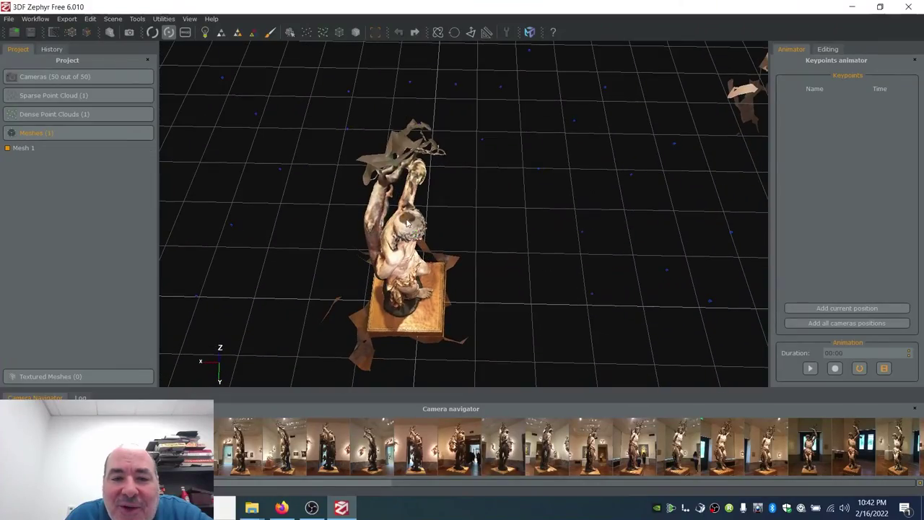
mouse_move(407, 222)
left_mouse_down()
mouse_move(445, 239)
mouse_move(406, 219)
mouse_move(412, 225)
mouse_move(406, 195)
mouse_move(428, 198)
mouse_move(418, 215)
mouse_move(453, 214)
mouse_move(453, 203)
mouse_move(389, 212)
left_mouse_up()
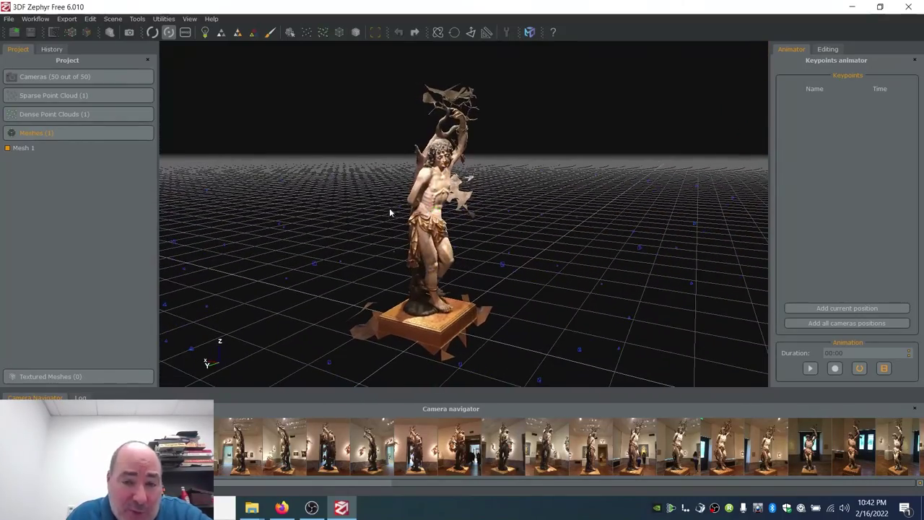
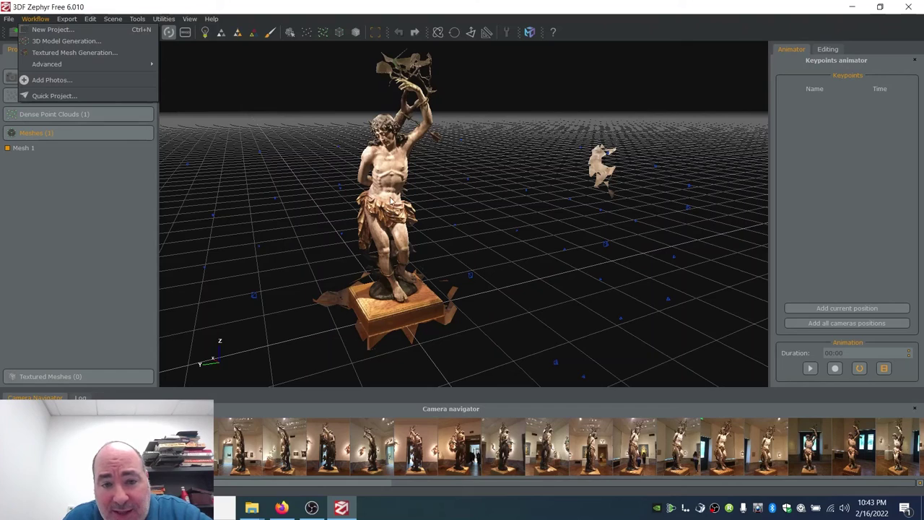
- Generate a textured mesh from Mesh 1 with all 50 cameras, the General category and High details preset, and finish the wizard
left_click(89, 52)
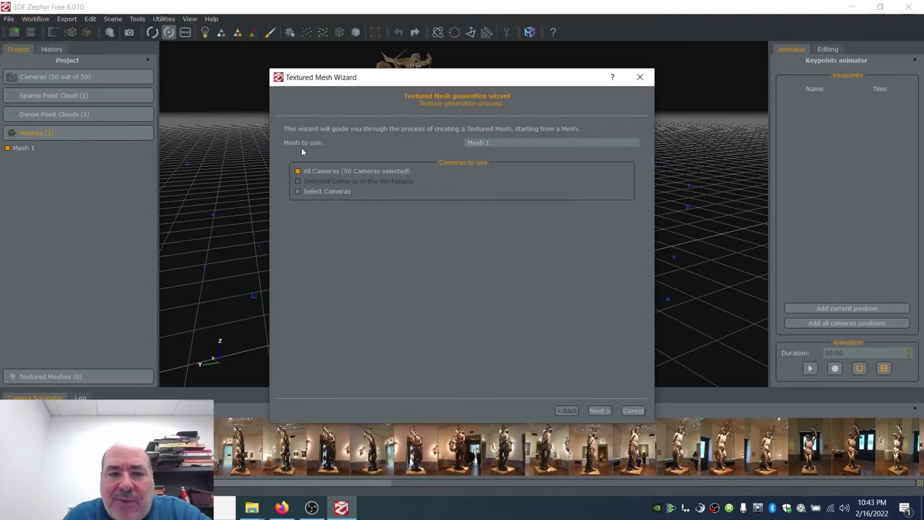
left_click(489, 142)
left_click(494, 143)
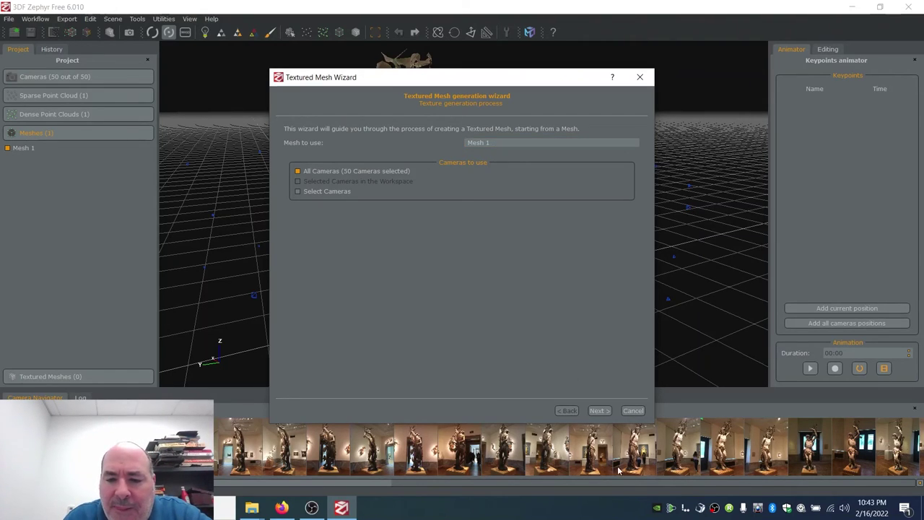
left_click(599, 411)
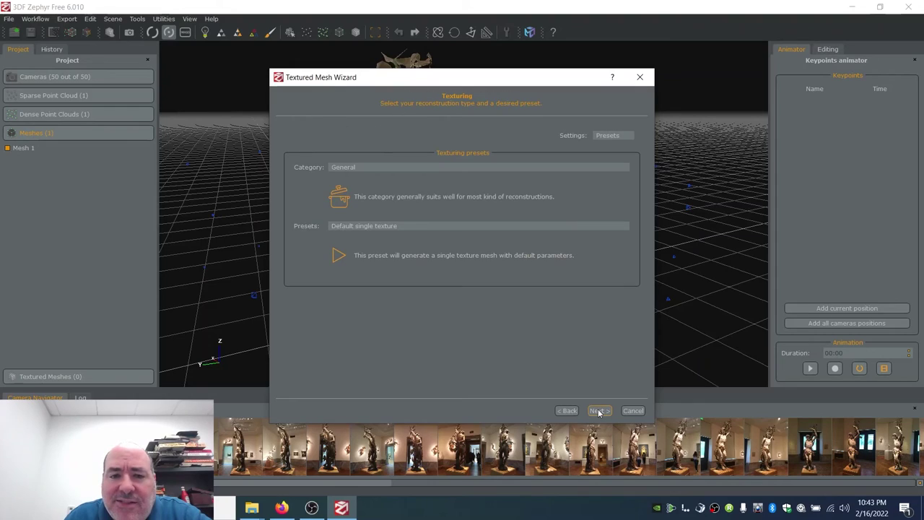
left_click(398, 228)
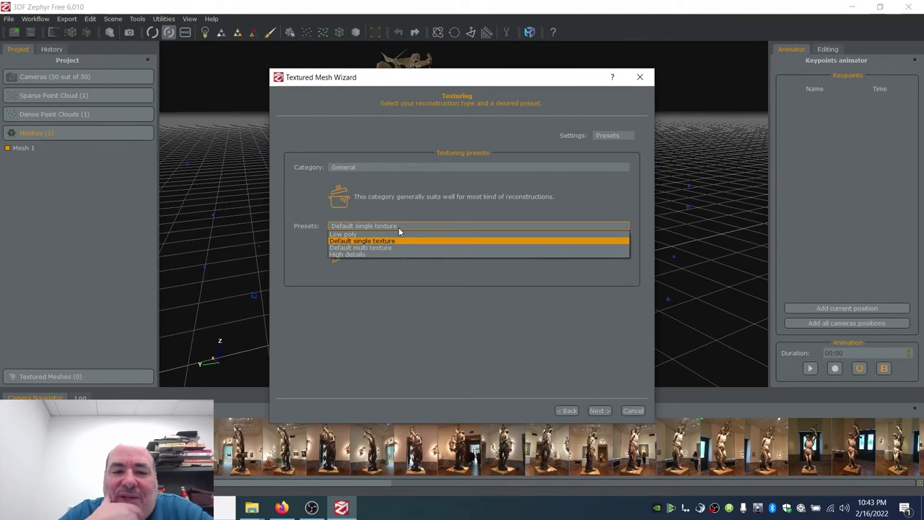
left_click(374, 253)
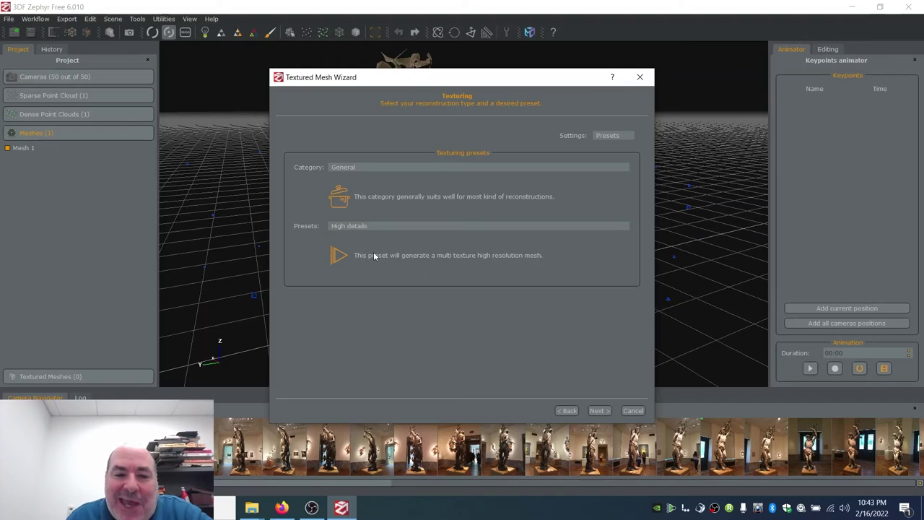
left_click(600, 412)
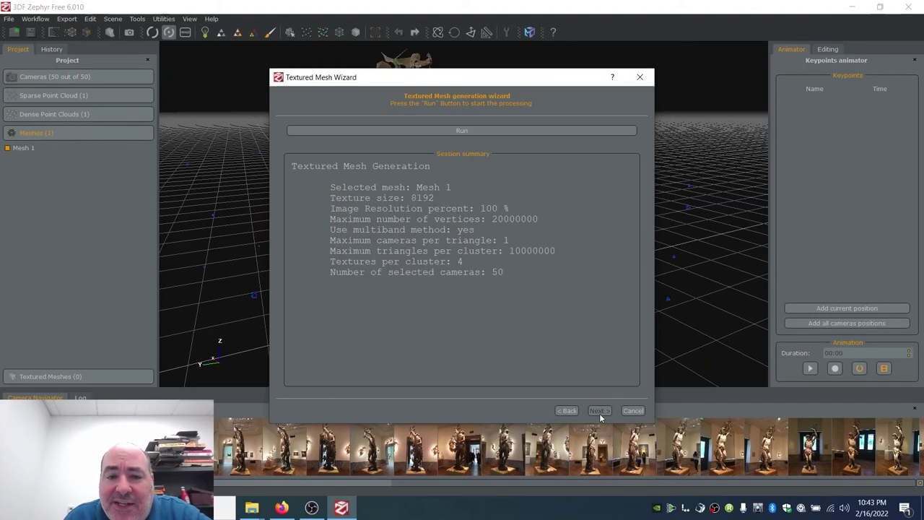
left_click(490, 130)
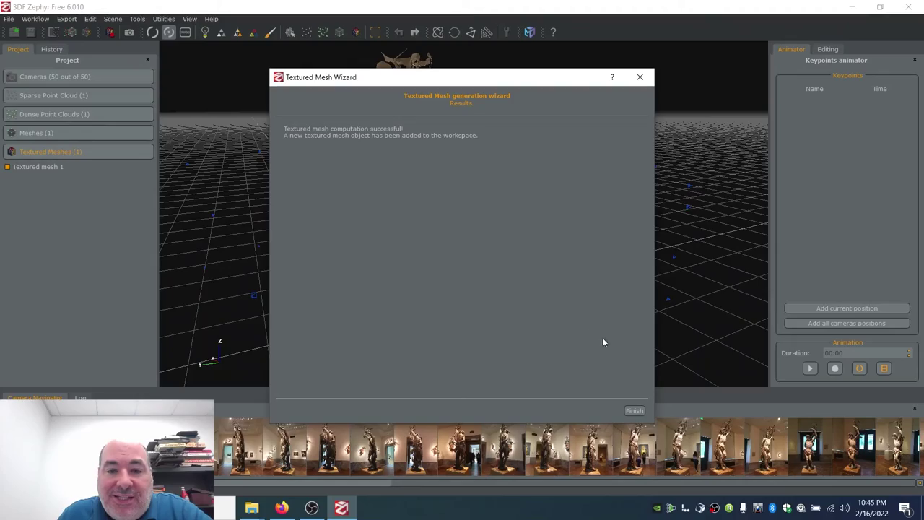
left_click(635, 411)
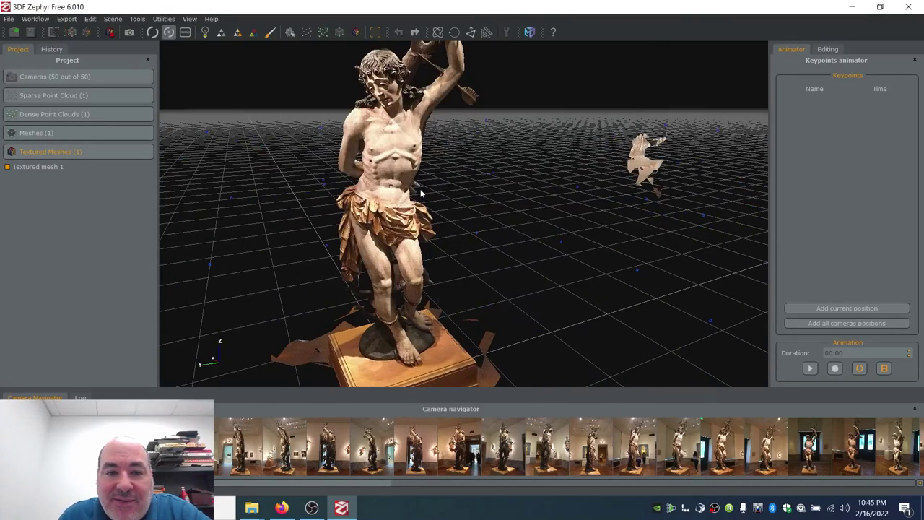
- Examine the textured mesh from several sides and up close, along with the background sculpture and stray fragments
mouse_move(407, 165)
left_mouse_down()
mouse_move(444, 152)
mouse_move(426, 173)
mouse_move(360, 148)
mouse_move(404, 181)
mouse_move(394, 193)
mouse_move(439, 190)
mouse_move(547, 257)
mouse_move(620, 239)
mouse_move(601, 252)
mouse_move(491, 209)
mouse_move(498, 217)
left_mouse_up()
scroll(571, 105, "up", 5)
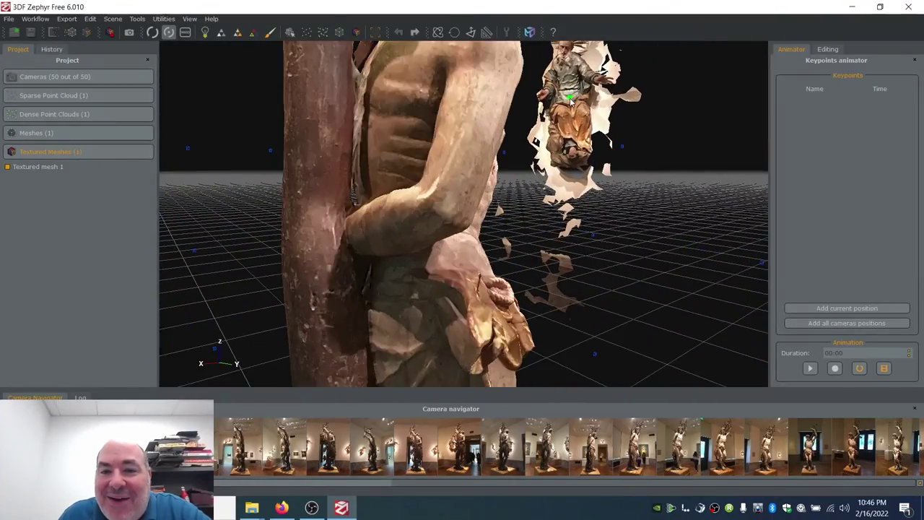
left_click_drag(574, 120, 400, 182)
scroll(399, 182, "up", 5)
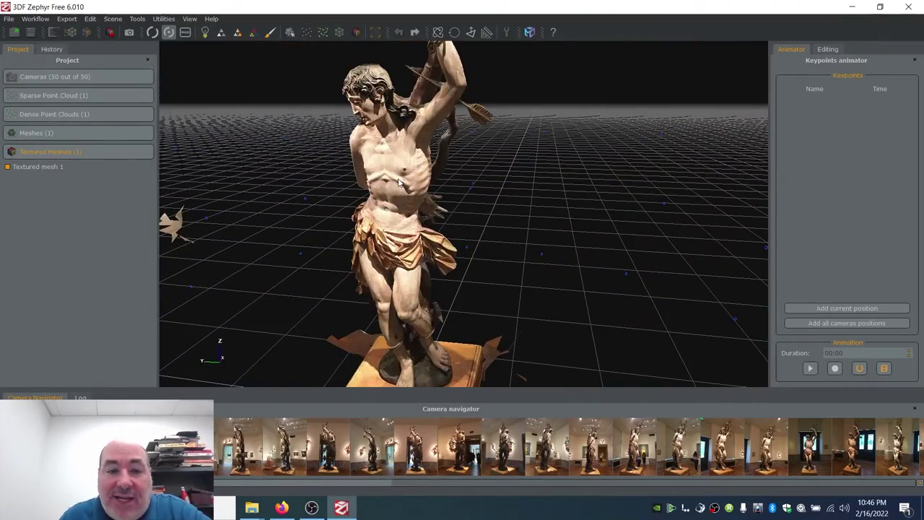
scroll(399, 182, "down", 5)
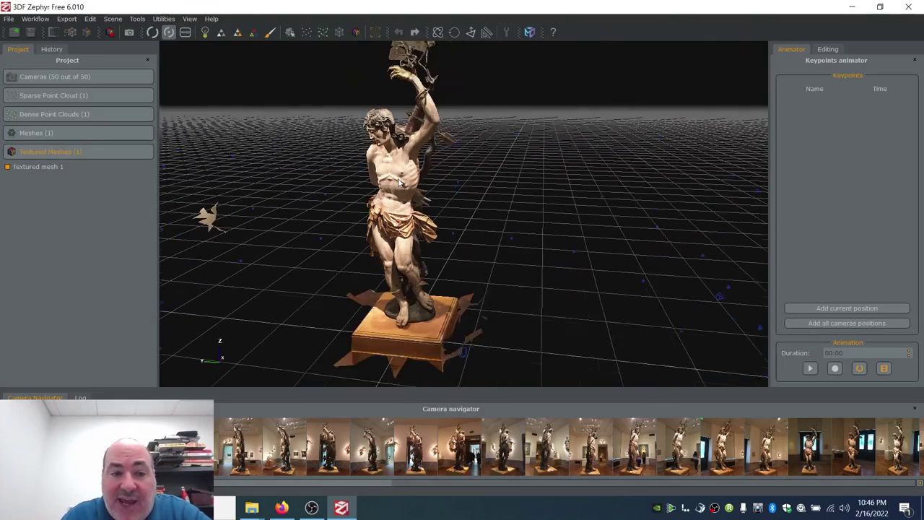
left_click_drag(399, 182, 479, 201)
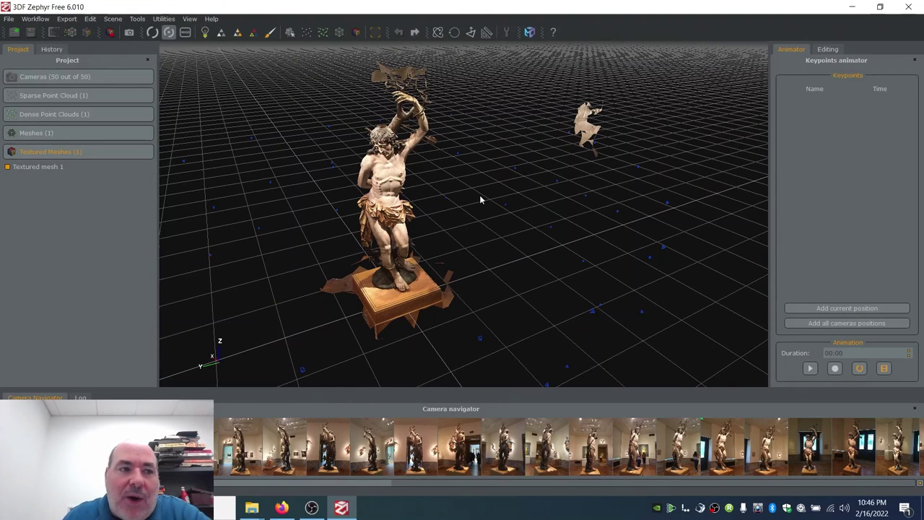
- Display the sparse point cloud for comparison, and switch the view to the dense point cloud
left_click(51, 96)
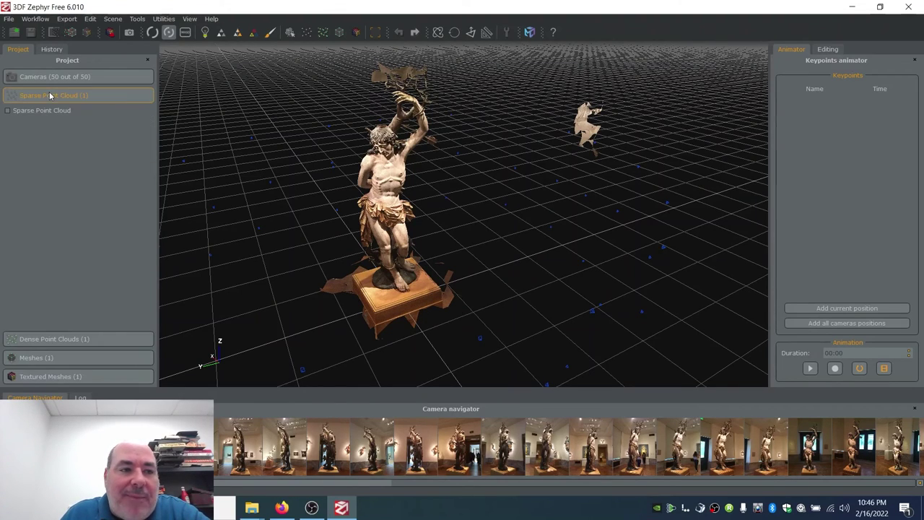
left_click(8, 111)
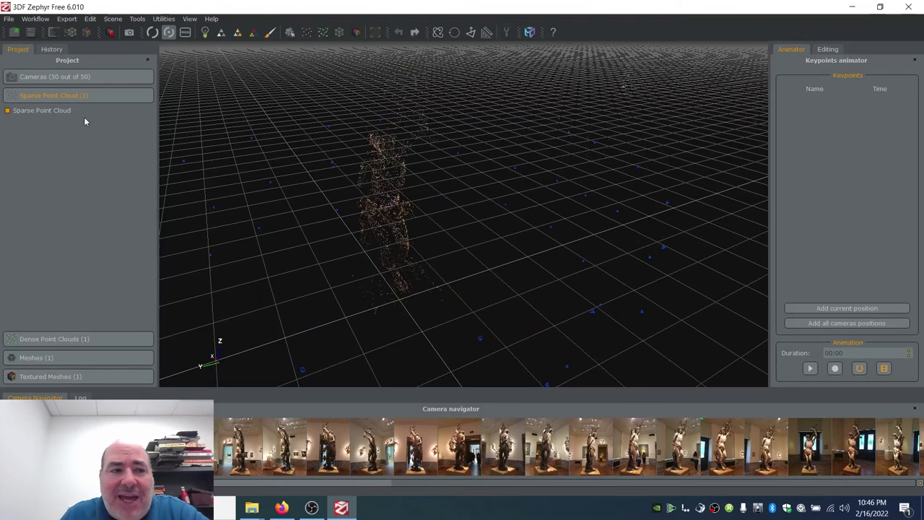
left_click(73, 336)
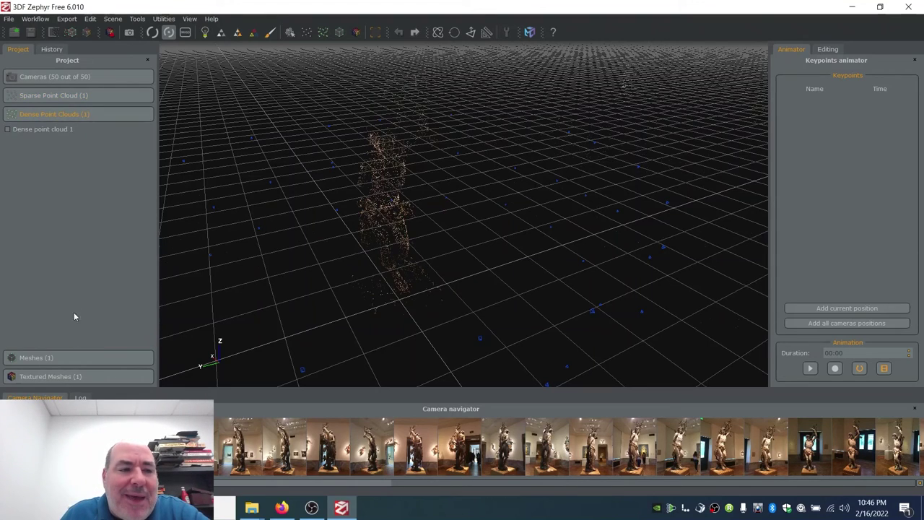
left_click(8, 129)
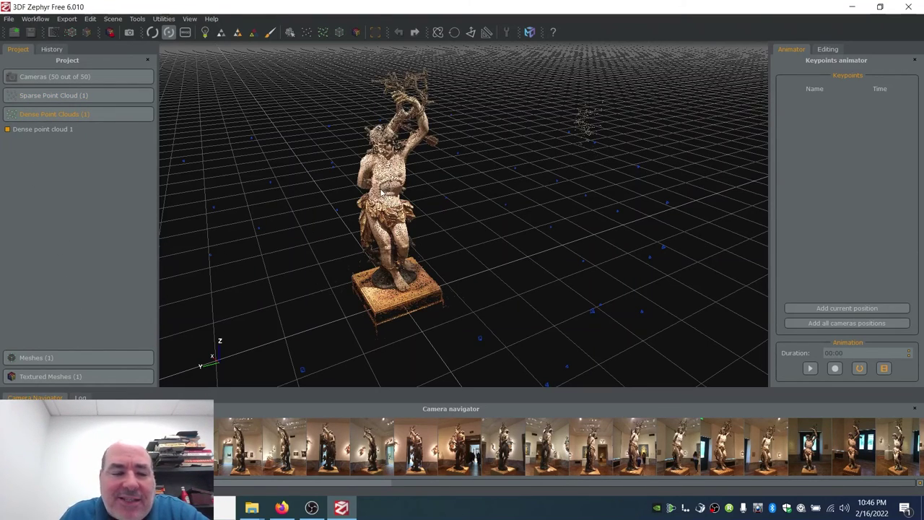
- From directly overhead, lasso-select the whole statue and its base in the dense point cloud using manual selection
left_click_drag(382, 196, 429, 170)
left_click_drag(381, 142, 388, 183)
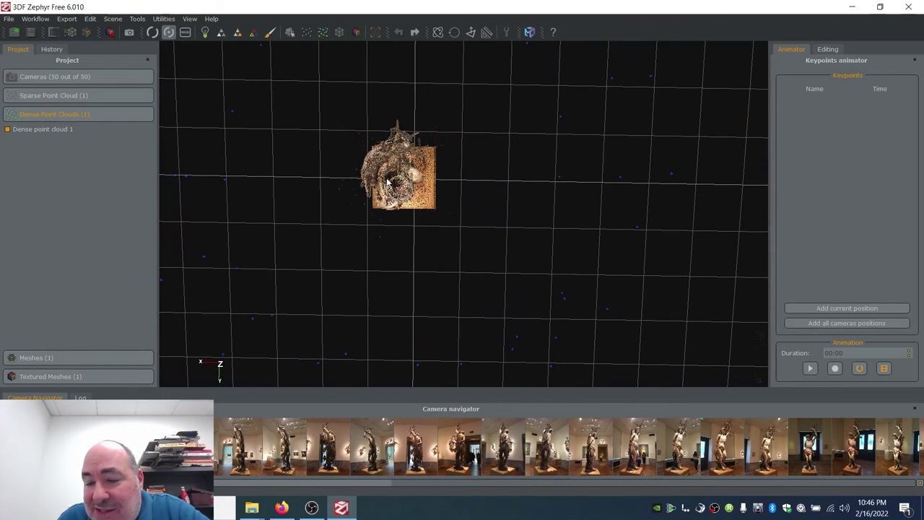
left_click(143, 21)
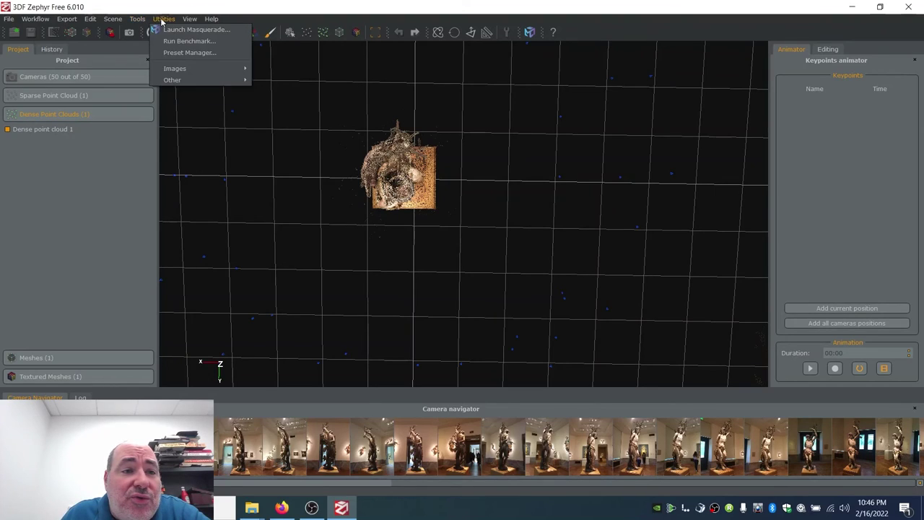
mouse_move(158, 54)
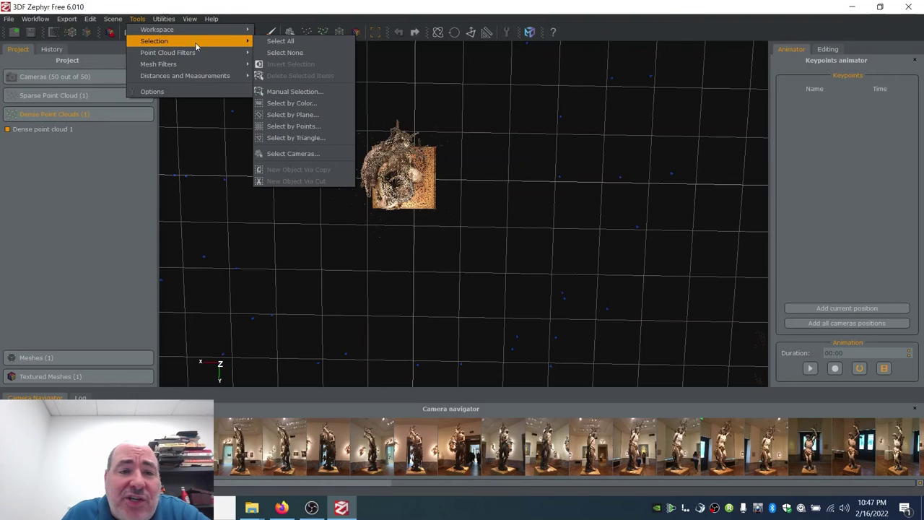
left_click(284, 89)
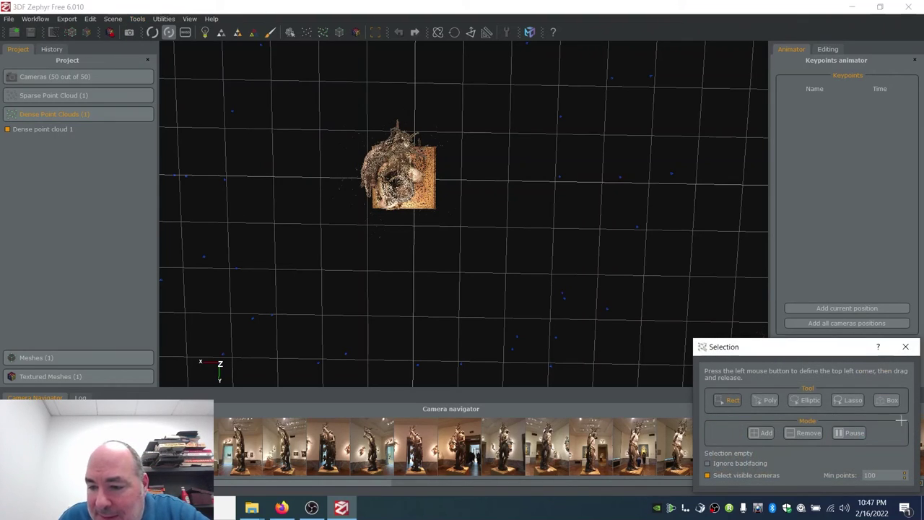
left_click(848, 400)
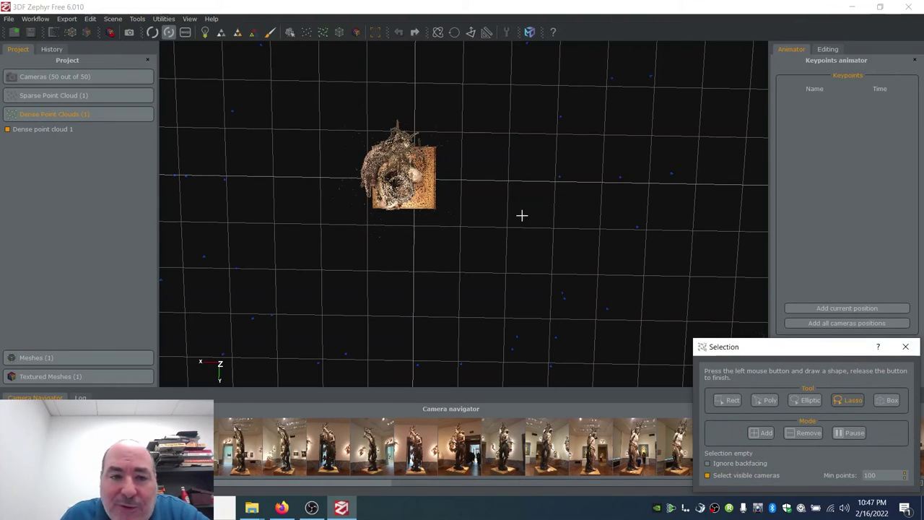
left_click(412, 106)
mouse_move(358, 113)
left_mouse_down()
mouse_move(315, 191)
mouse_move(343, 241)
mouse_move(407, 257)
mouse_move(469, 215)
mouse_move(491, 154)
left_mouse_up()
left_click_drag(449, 107, 450, 107)
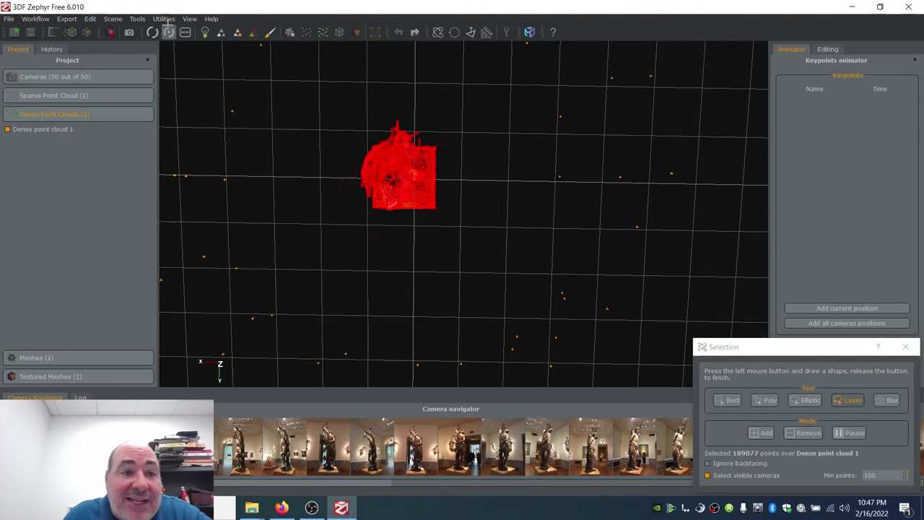
- Invert the selection, delete the background points scattered around the statue, and end the manual selection
left_click(163, 19)
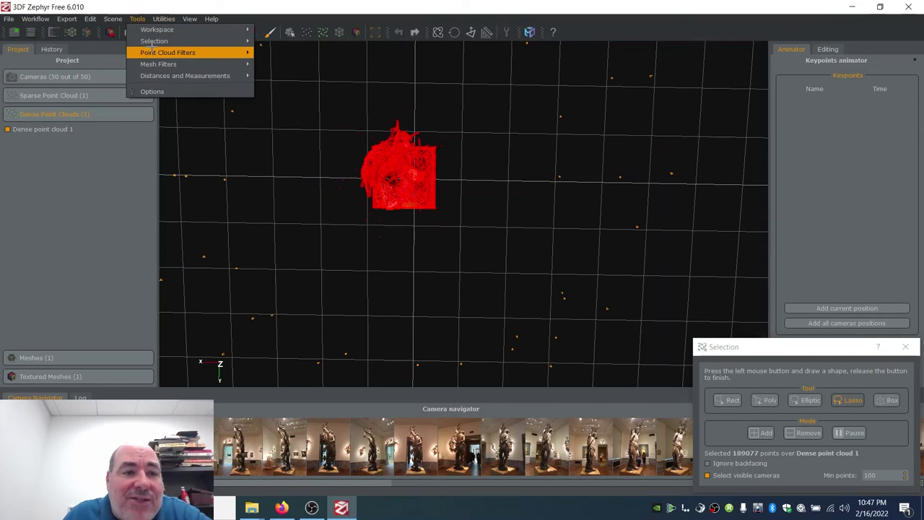
mouse_move(153, 43)
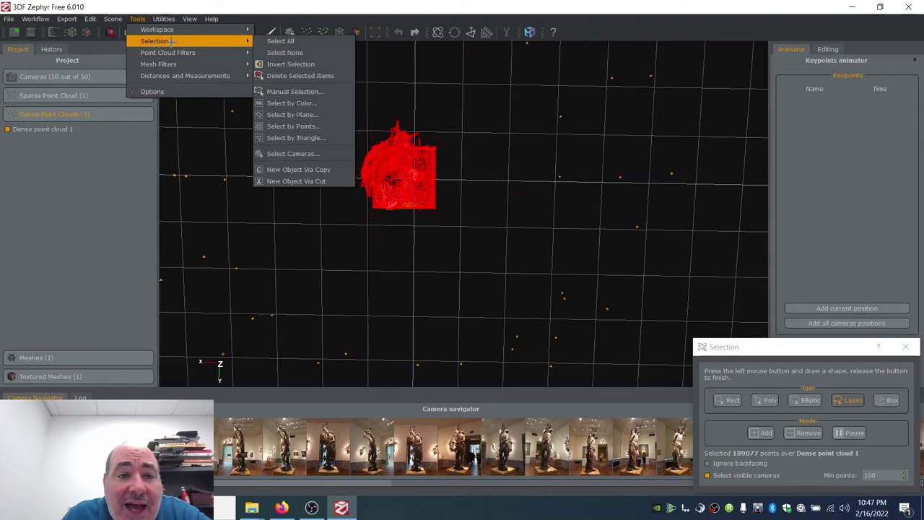
left_click(291, 63)
scroll(368, 149, "down", 2)
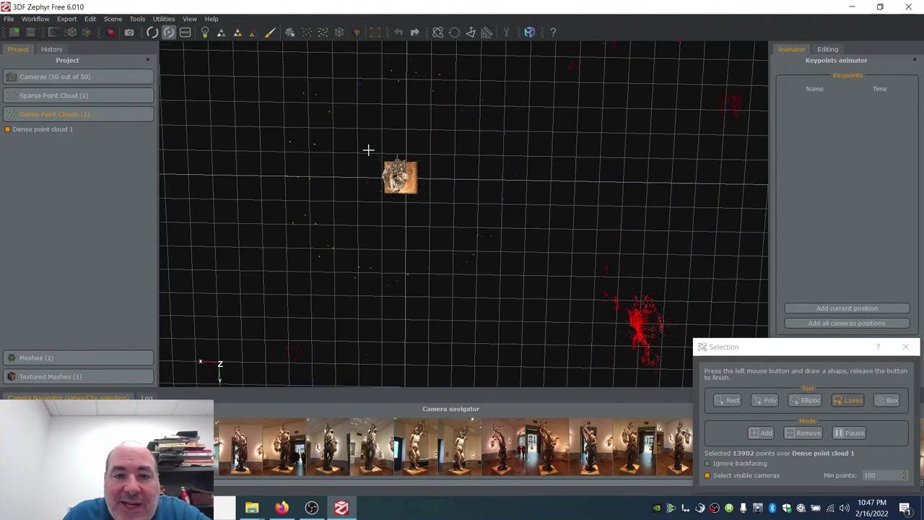
scroll(369, 149, "down", 4)
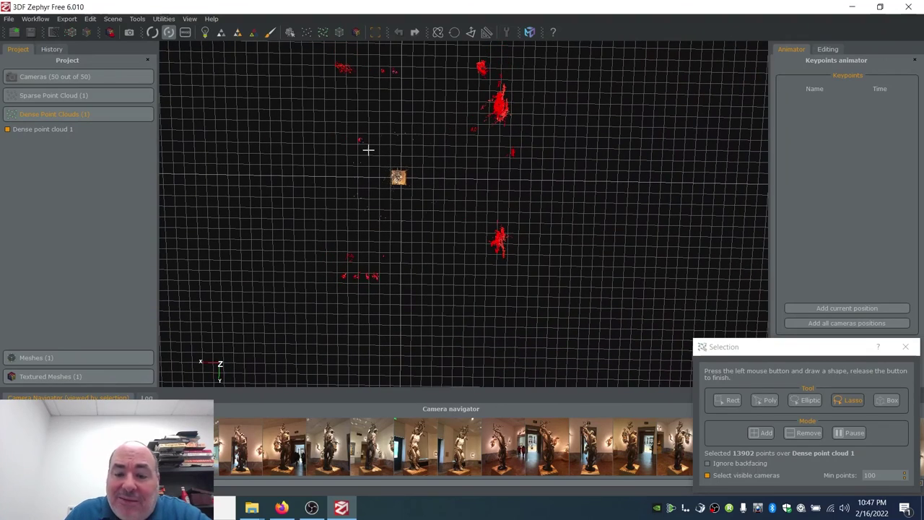
key("Delete")
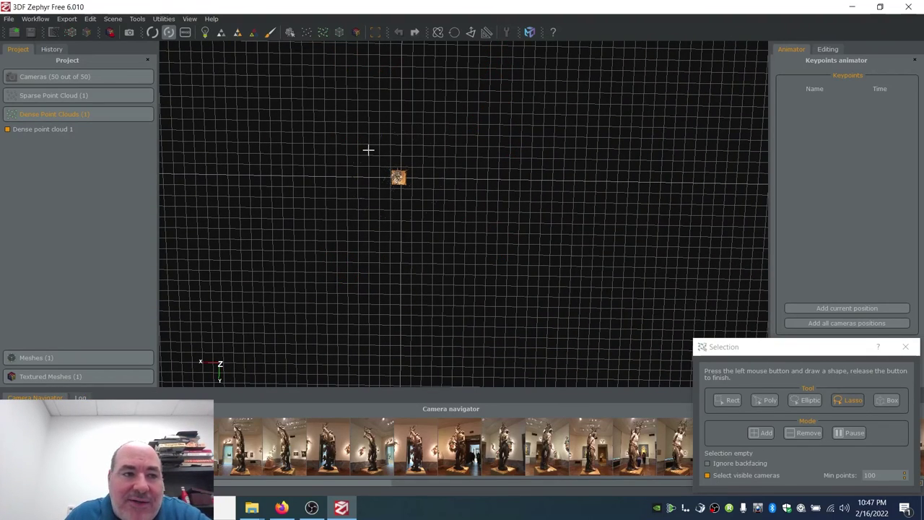
scroll(380, 163, "up", 5)
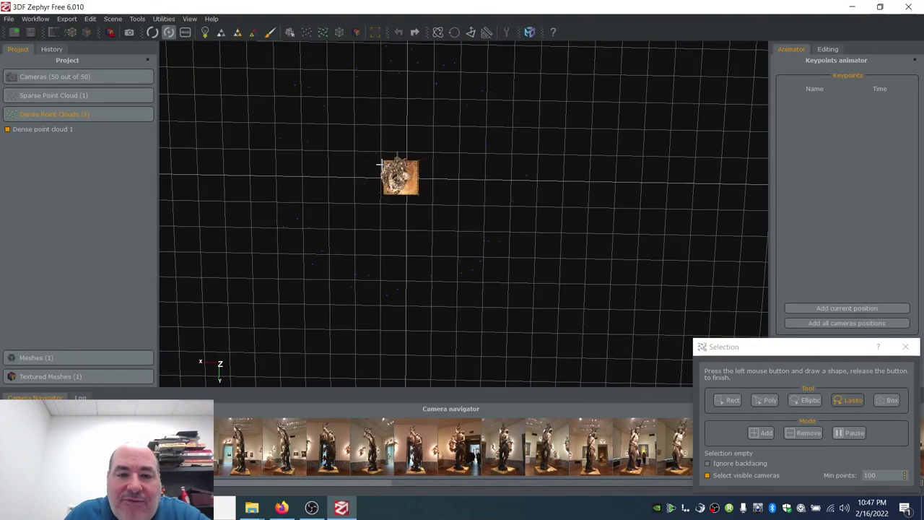
scroll(380, 163, "up", 6)
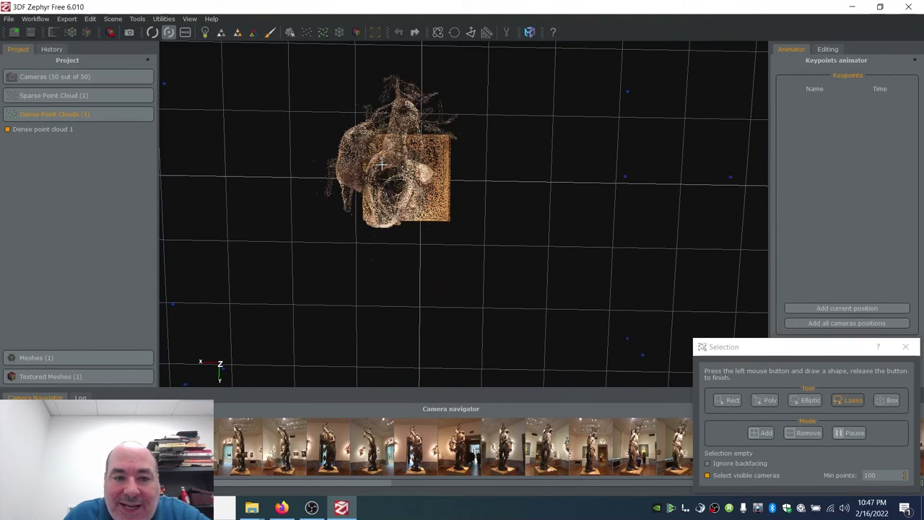
scroll(382, 165, "down", 2)
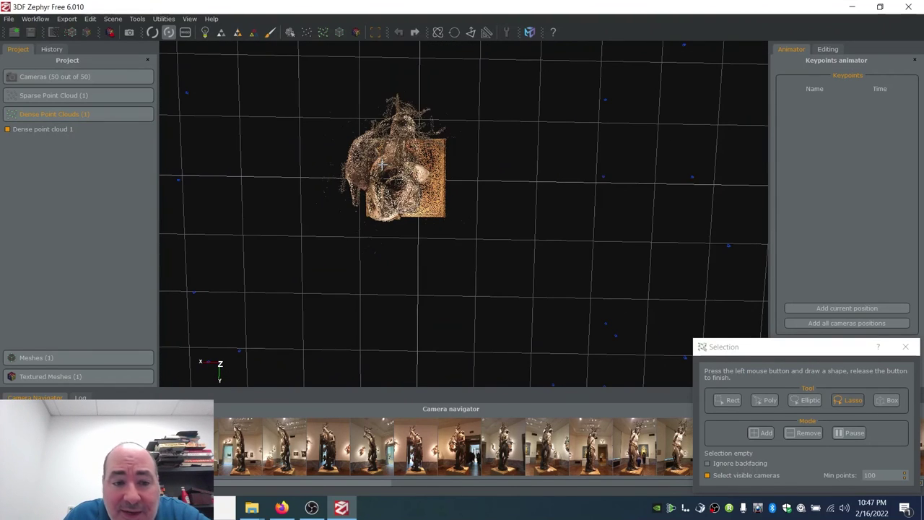
left_click(906, 347)
- Lasso-select the stray points floating above the statue's branches from a side-on view, and delete them from the dense cloud
left_click_drag(404, 170, 354, 117)
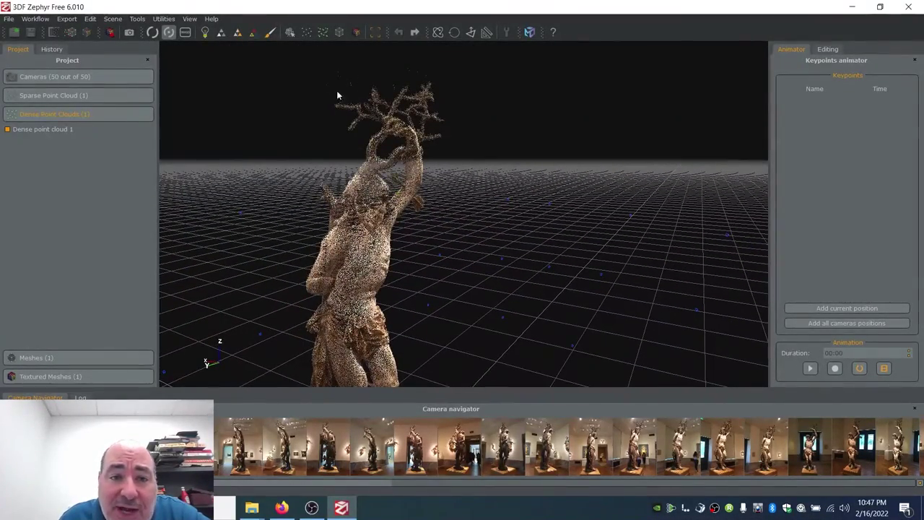
left_click_drag(368, 156, 388, 173)
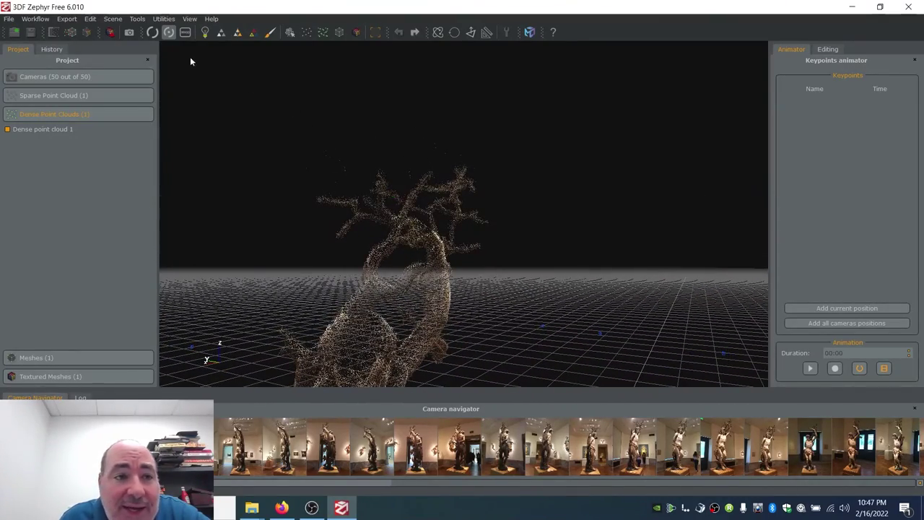
left_click(144, 20)
left_click(112, 19)
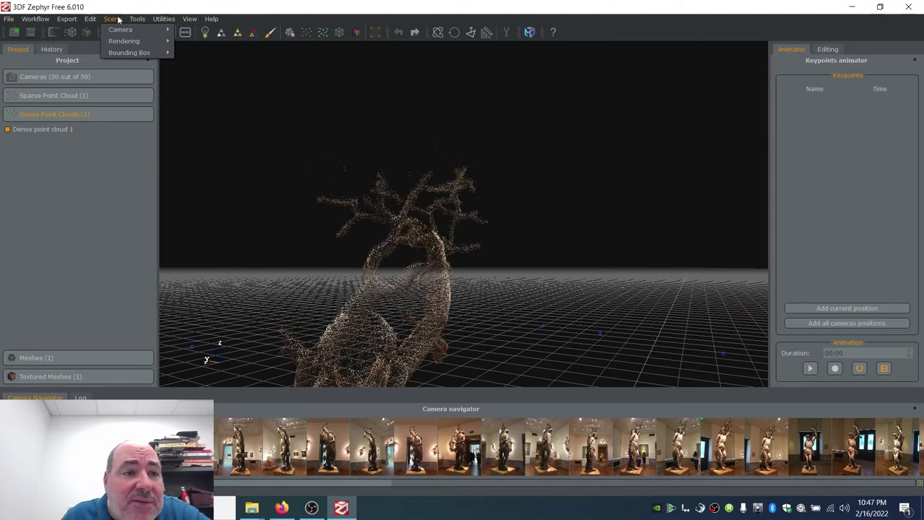
mouse_move(154, 41)
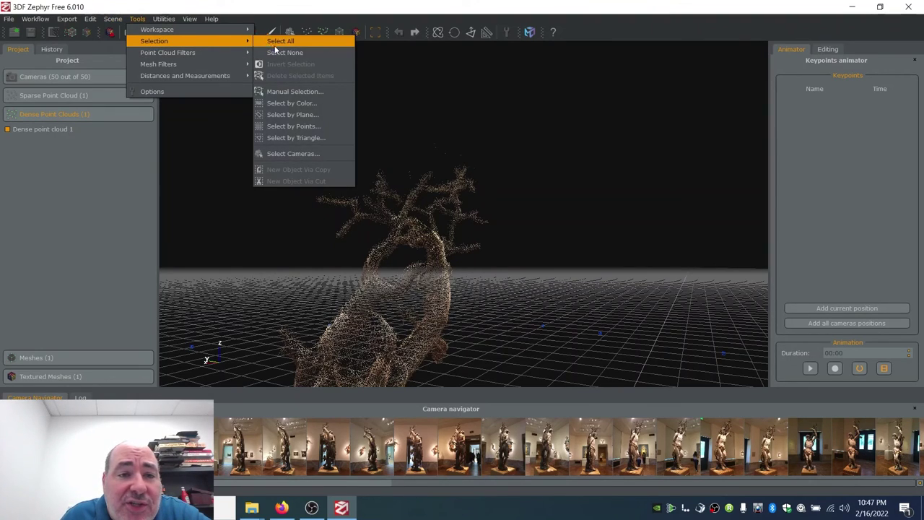
left_click(306, 91)
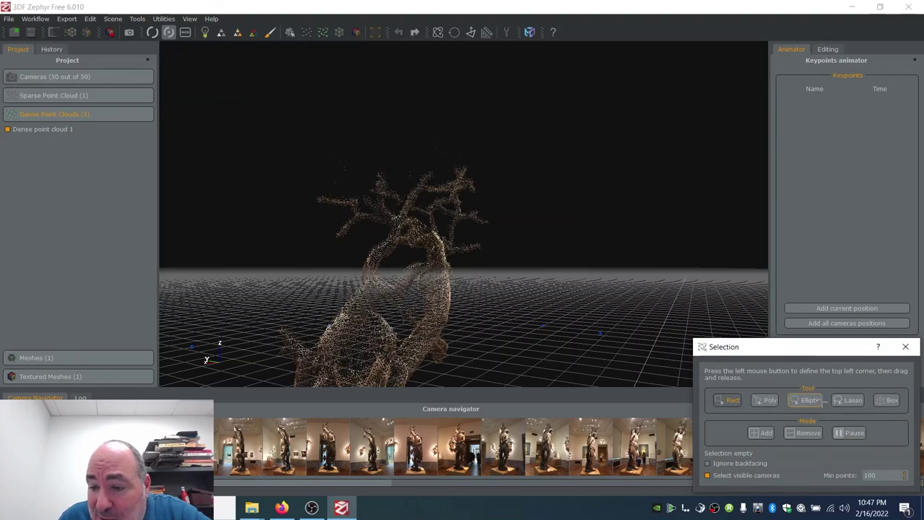
left_click(849, 400)
left_click_drag(310, 106, 277, 118)
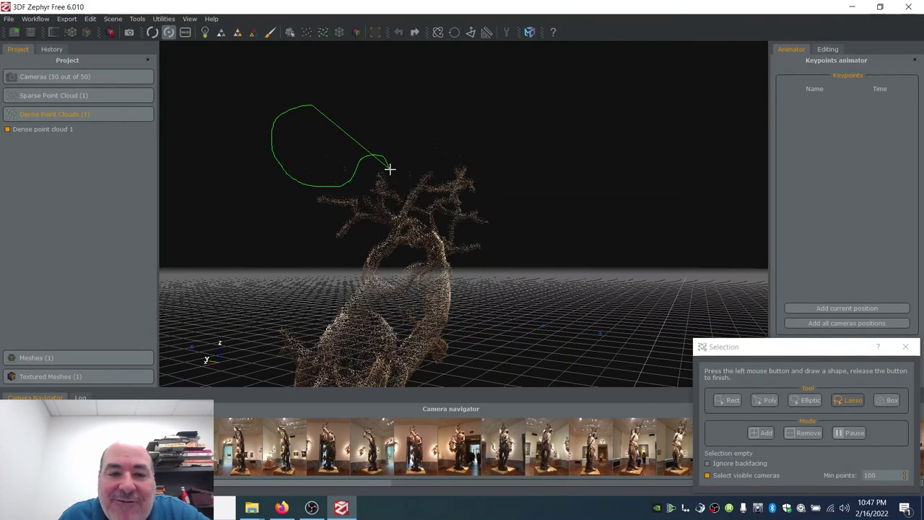
mouse_move(411, 177)
left_mouse_down()
mouse_move(455, 160)
mouse_move(501, 176)
mouse_move(529, 151)
mouse_move(521, 118)
left_mouse_up()
left_click(520, 119)
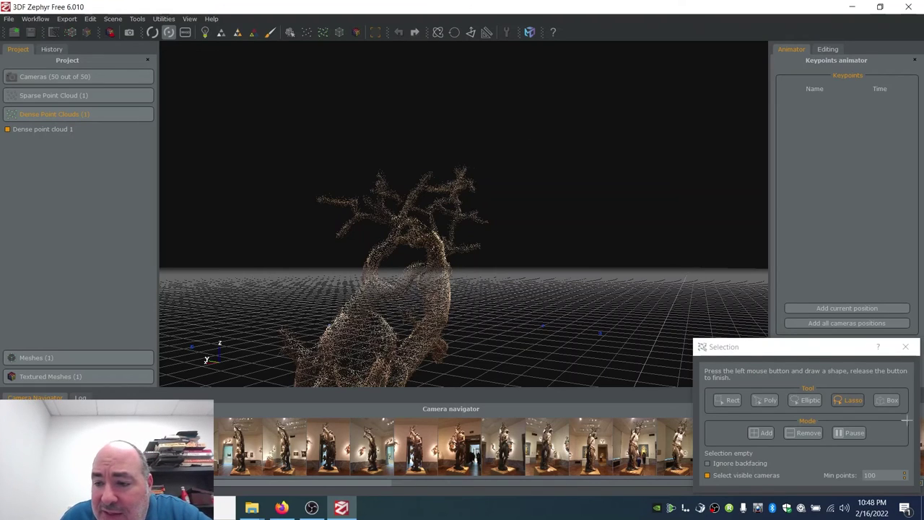
left_click(907, 346)
- From a level side view of the base, lasso-select the stray points hanging below its slab and delete them
left_click_drag(524, 243, 390, 290)
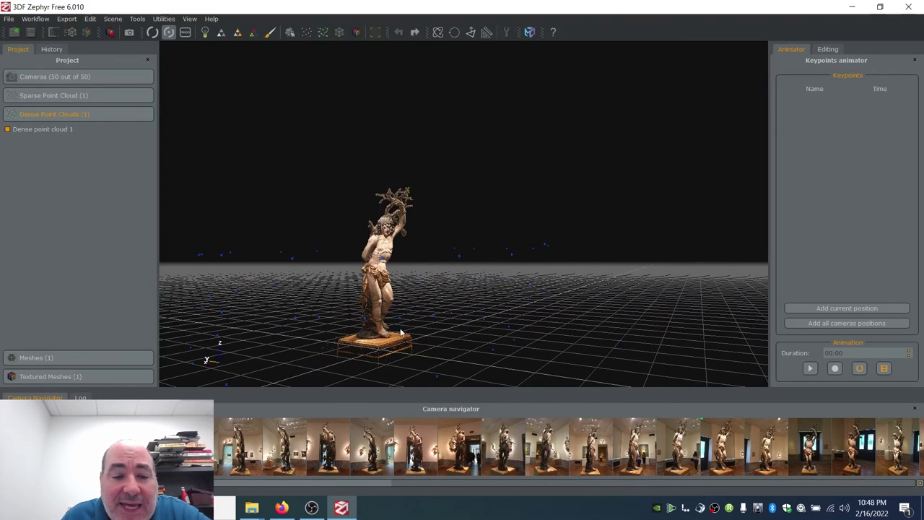
left_click_drag(374, 297, 419, 297)
scroll(375, 317, "up", 5)
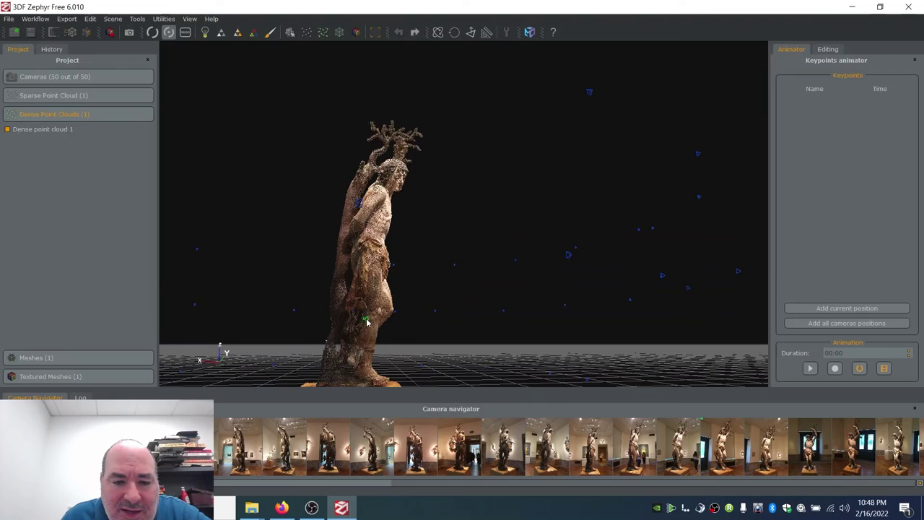
left_click_drag(370, 315, 390, 279)
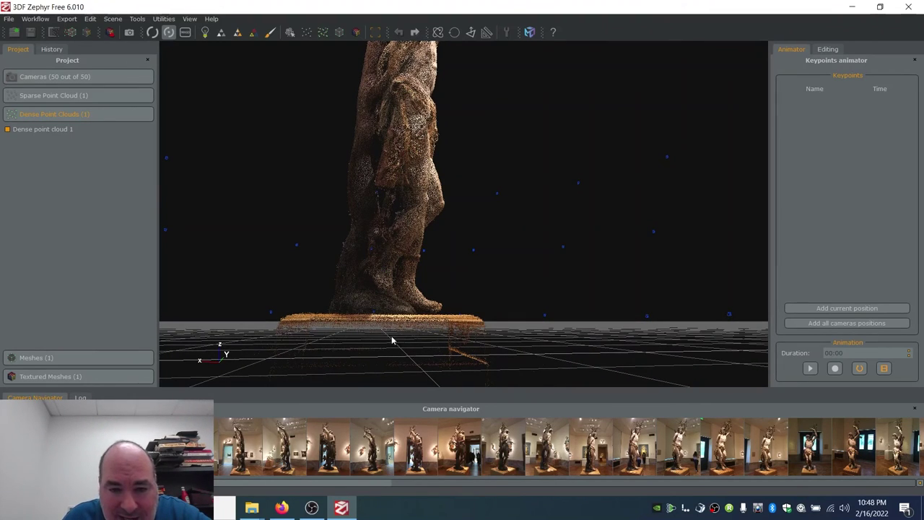
left_click_drag(357, 213, 369, 179)
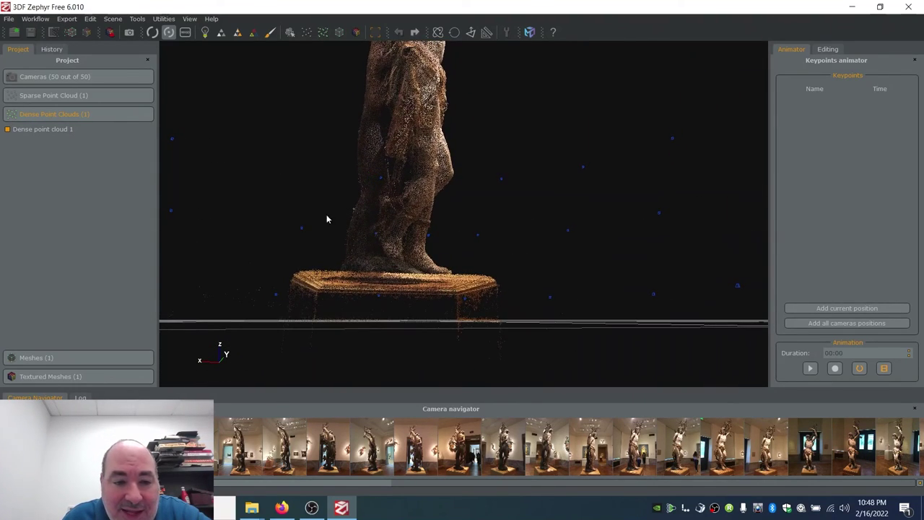
left_click_drag(372, 242, 374, 255)
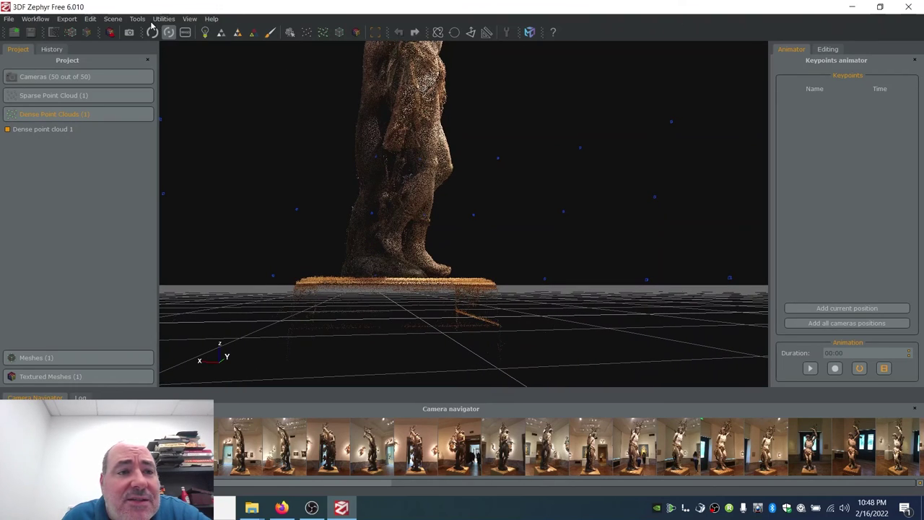
left_click(113, 19)
mouse_move(137, 18)
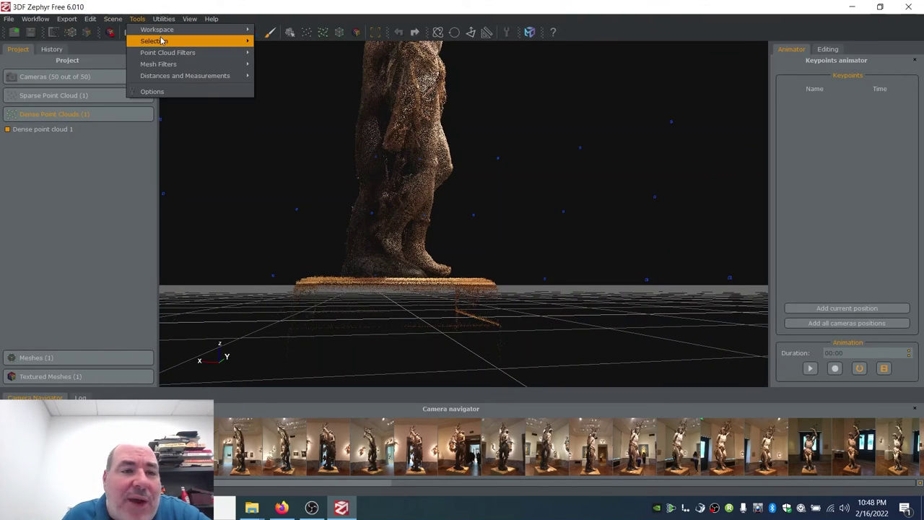
mouse_move(201, 45)
left_click(296, 91)
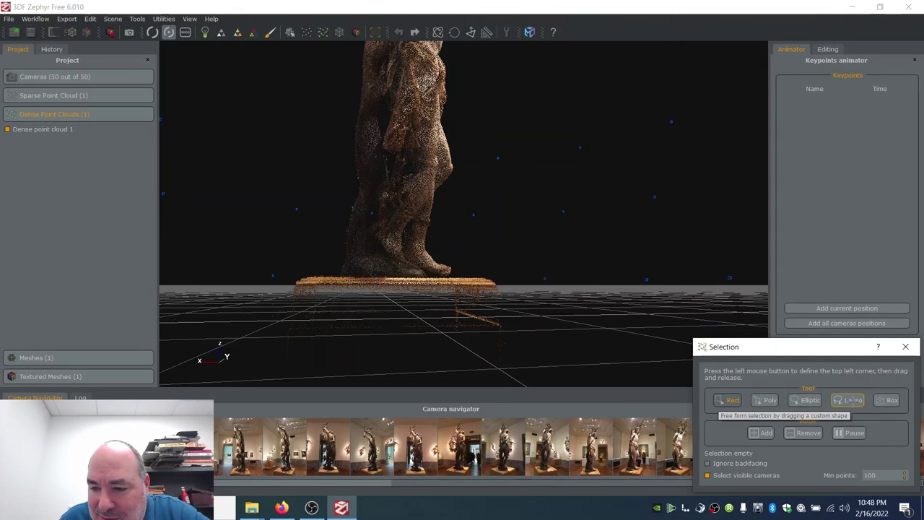
left_click(849, 400)
left_click_drag(228, 279, 268, 295)
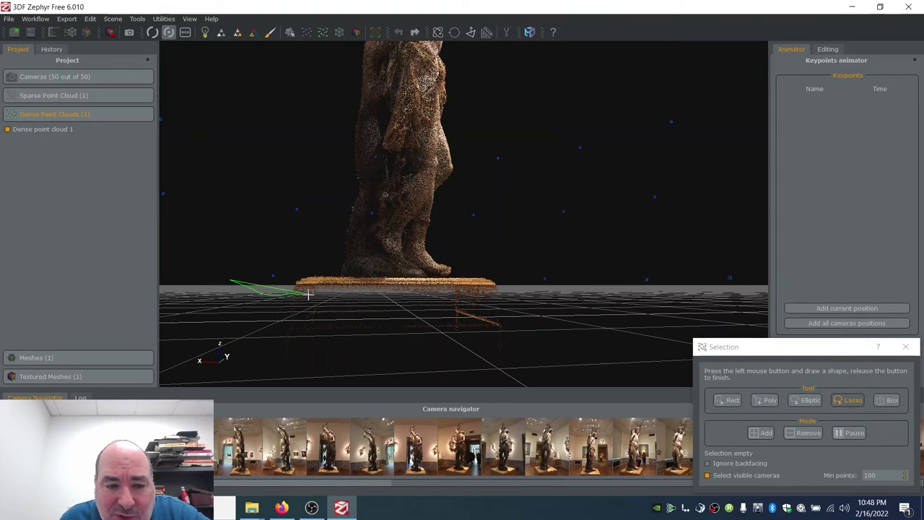
mouse_move(400, 298)
left_mouse_down()
mouse_move(525, 297)
mouse_move(545, 327)
mouse_move(539, 366)
mouse_move(521, 383)
mouse_move(399, 386)
mouse_move(297, 380)
mouse_move(233, 366)
mouse_move(204, 347)
left_mouse_up()
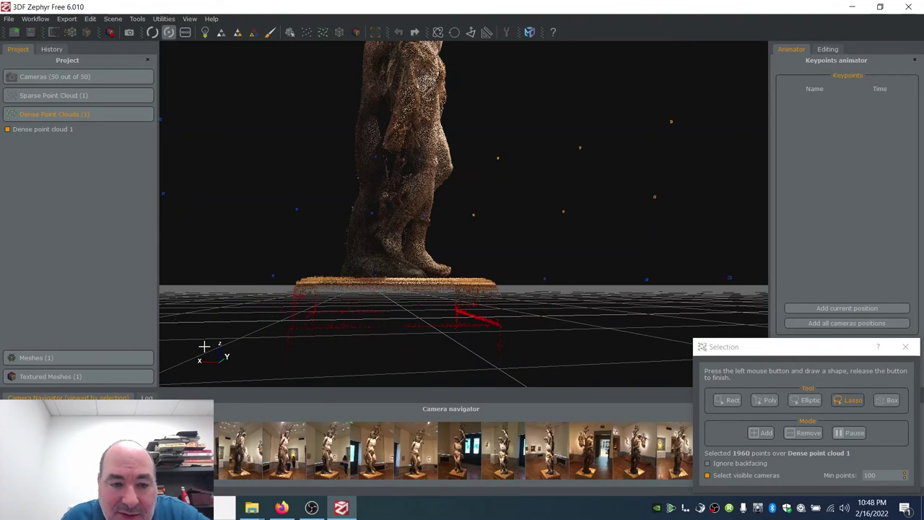
key("Delete")
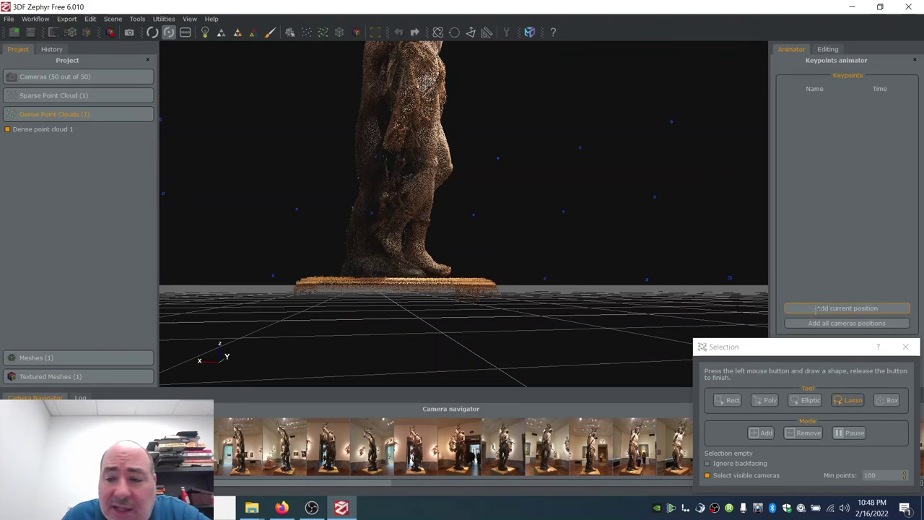
left_click(905, 347)
- From another level side view of the base, lasso-select the stray points below its slab, delete them and end the manual selection
left_click_drag(377, 233, 552, 236)
mouse_move(403, 238)
left_mouse_down()
mouse_move(375, 227)
mouse_move(394, 213)
mouse_move(399, 220)
left_mouse_up()
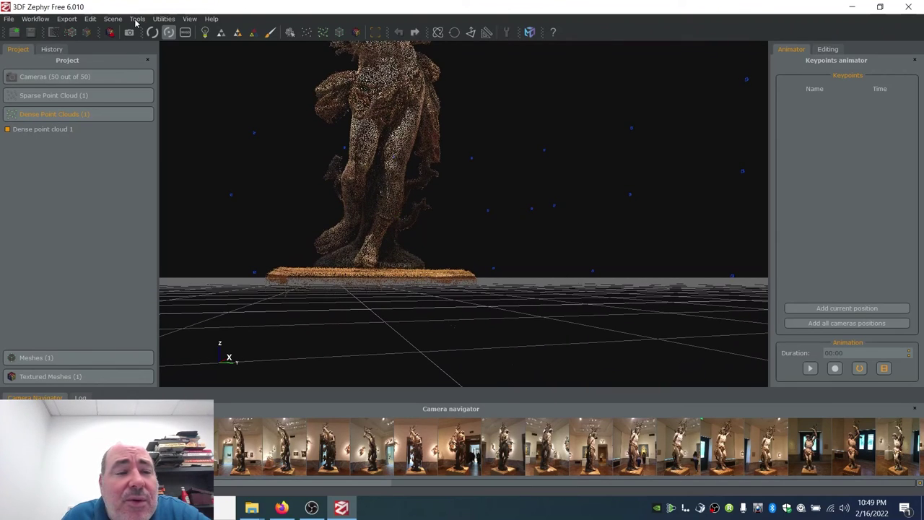
left_click(135, 19)
mouse_move(154, 41)
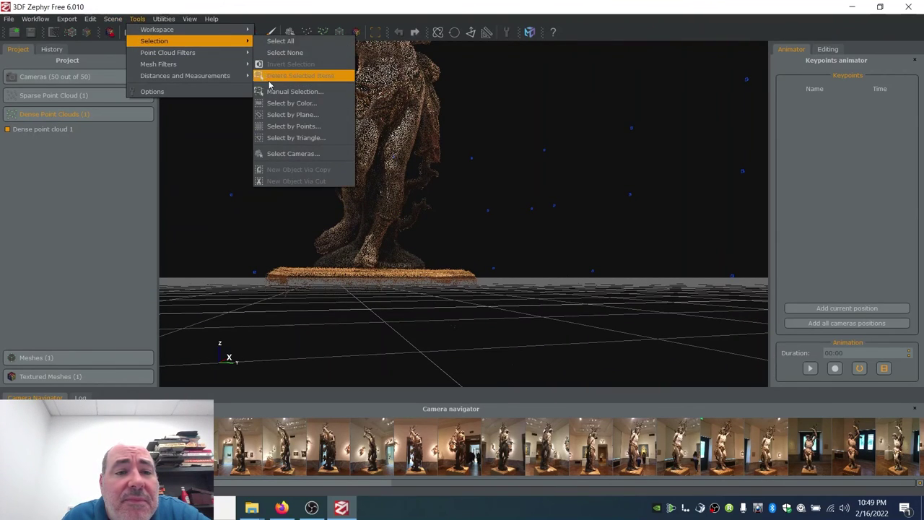
left_click(289, 91)
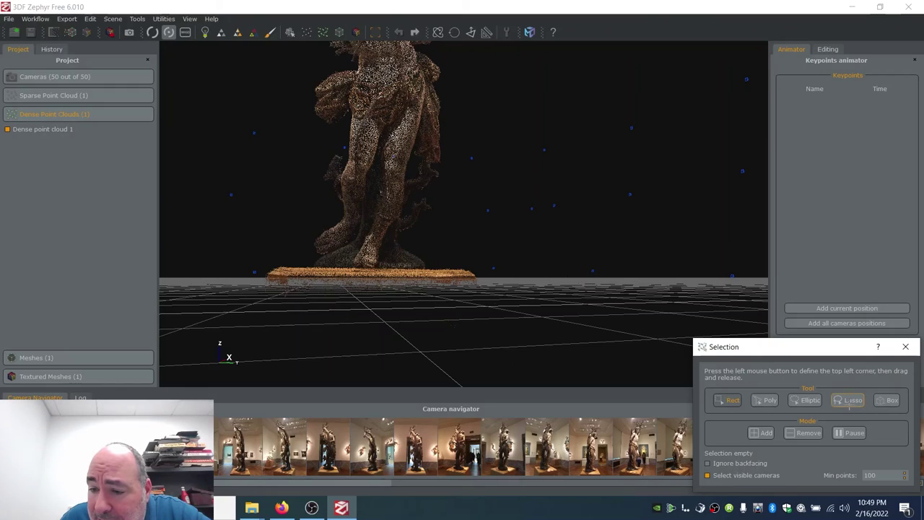
left_click(849, 400)
mouse_move(319, 287)
left_mouse_down()
mouse_move(499, 295)
mouse_move(527, 325)
mouse_move(515, 349)
mouse_move(208, 340)
left_mouse_up()
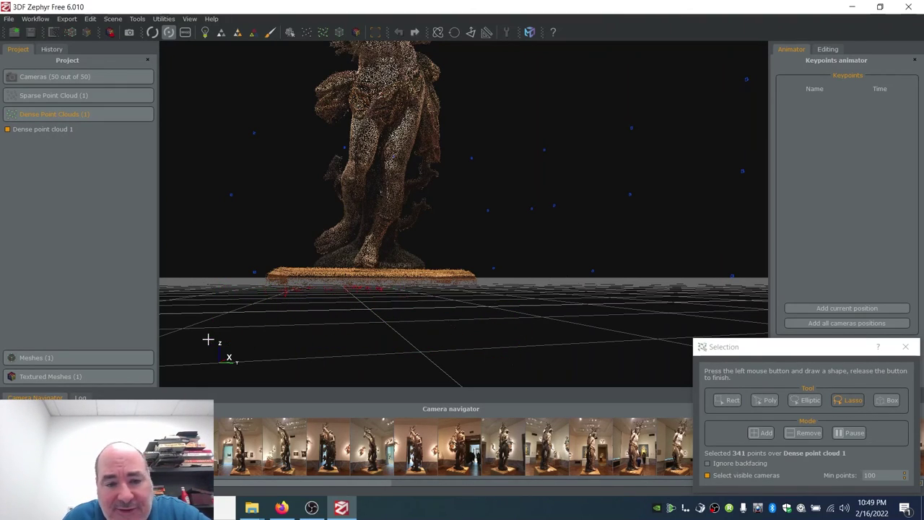
left_click(208, 340)
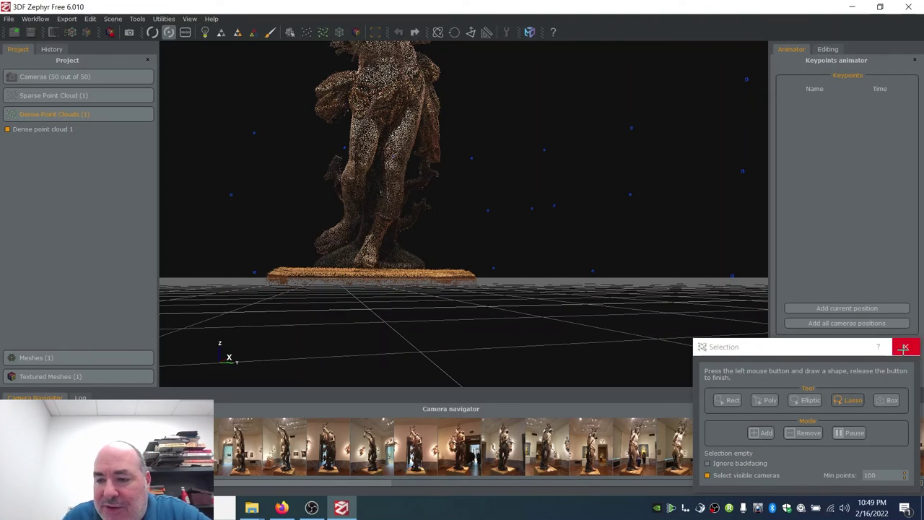
left_click(905, 347)
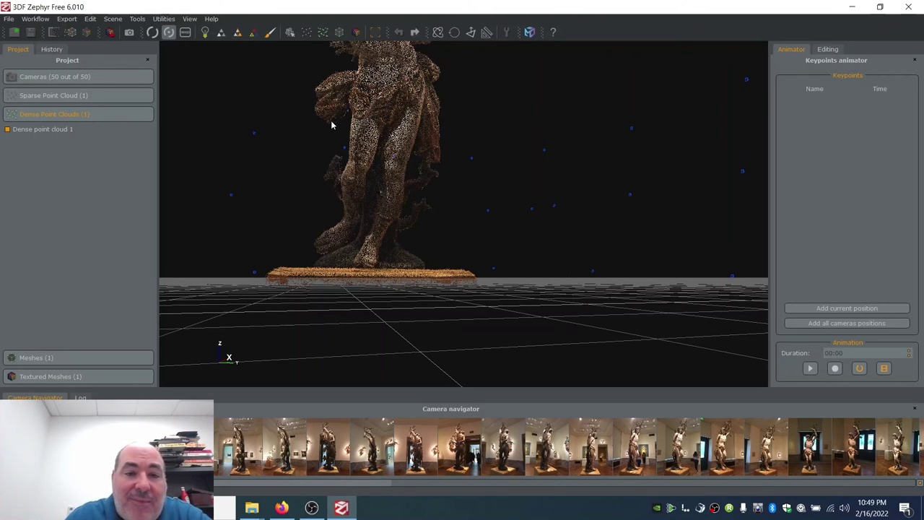
- Examine the dense cloud from the side and from overhead for remaining stray points around the statue and its base
scroll(363, 155, "up", 3)
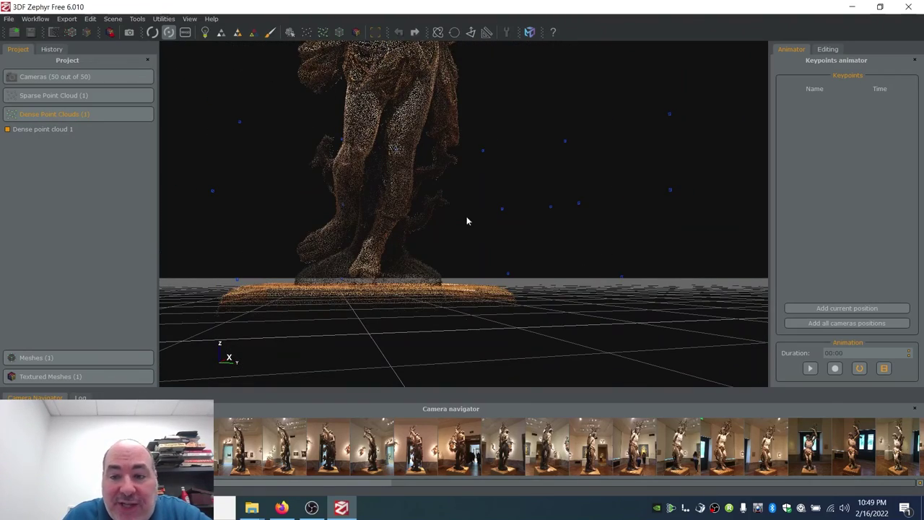
mouse_move(395, 152)
left_mouse_down()
mouse_move(390, 159)
mouse_move(487, 186)
mouse_move(330, 107)
mouse_move(277, 137)
mouse_move(287, 126)
mouse_move(381, 120)
mouse_move(179, 159)
mouse_move(396, 157)
mouse_move(293, 152)
mouse_move(384, 155)
mouse_move(293, 145)
mouse_move(380, 146)
mouse_move(229, 140)
mouse_move(355, 130)
mouse_move(454, 145)
mouse_move(411, 116)
mouse_move(419, 220)
mouse_move(424, 110)
mouse_move(435, 245)
mouse_move(396, 138)
mouse_move(413, 198)
mouse_move(408, 144)
mouse_move(413, 242)
mouse_move(433, 123)
mouse_move(405, 271)
mouse_move(390, 258)
mouse_move(390, 233)
mouse_move(517, 81)
mouse_move(522, 93)
mouse_move(372, 109)
mouse_move(466, 155)
mouse_move(537, 168)
left_mouse_up()
scroll(289, 117, "up", 5)
left_click_drag(180, 157, 462, 278)
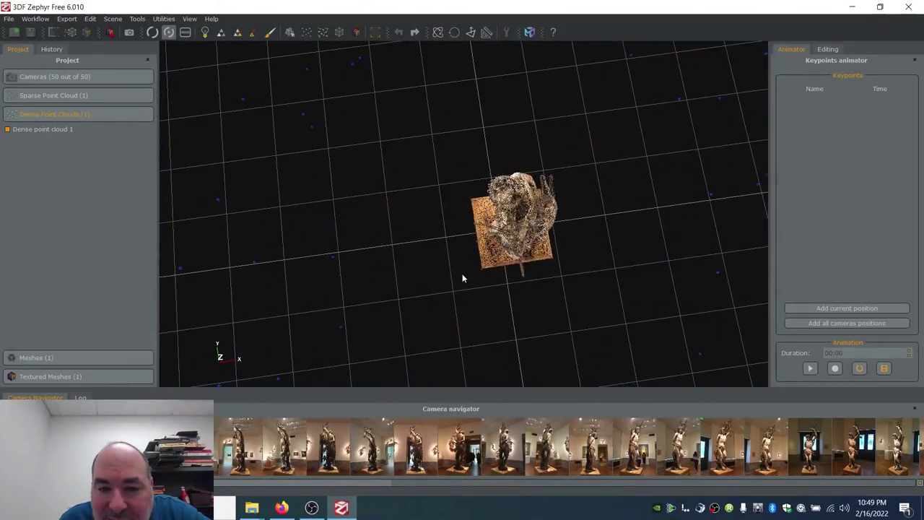
left_click_drag(544, 283, 506, 213)
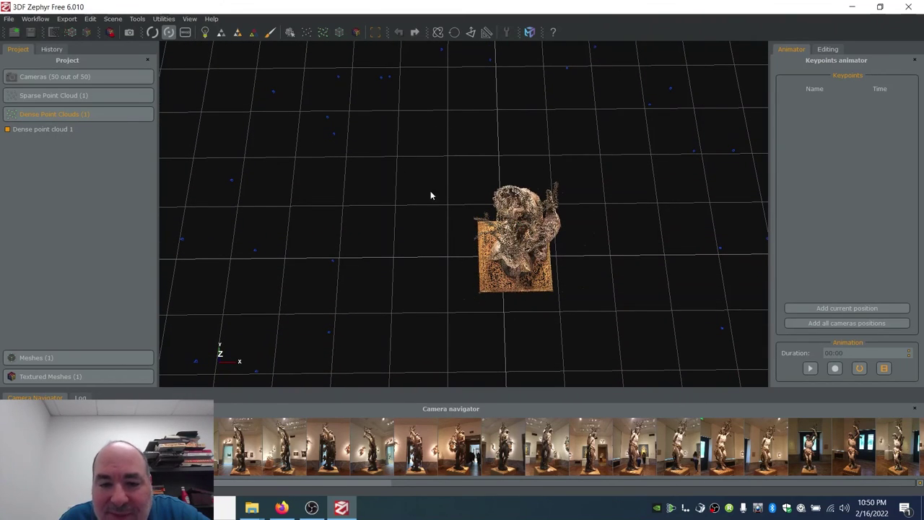
left_click(137, 18)
mouse_move(148, 42)
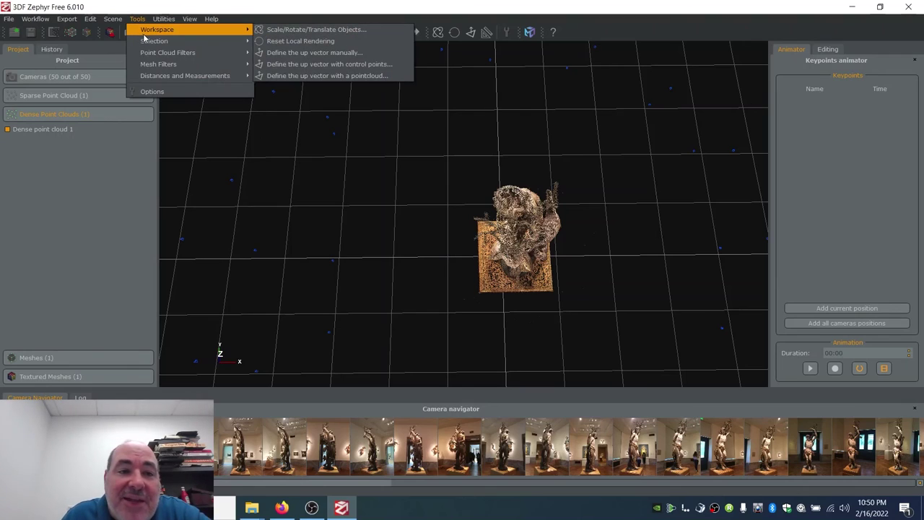
left_click(292, 104)
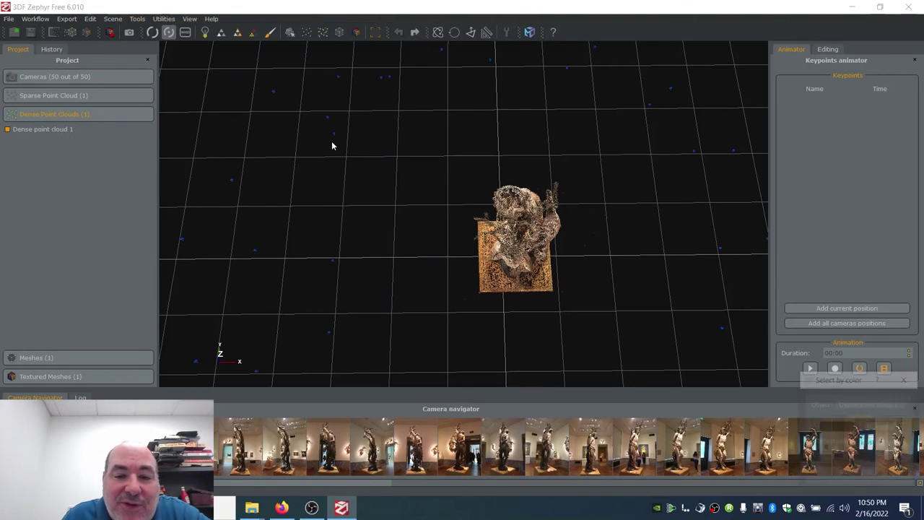
left_click(906, 379)
- From overhead, lasso-select the few stray points beside the base's front corners, delete them and end the manual selection
left_click(135, 20)
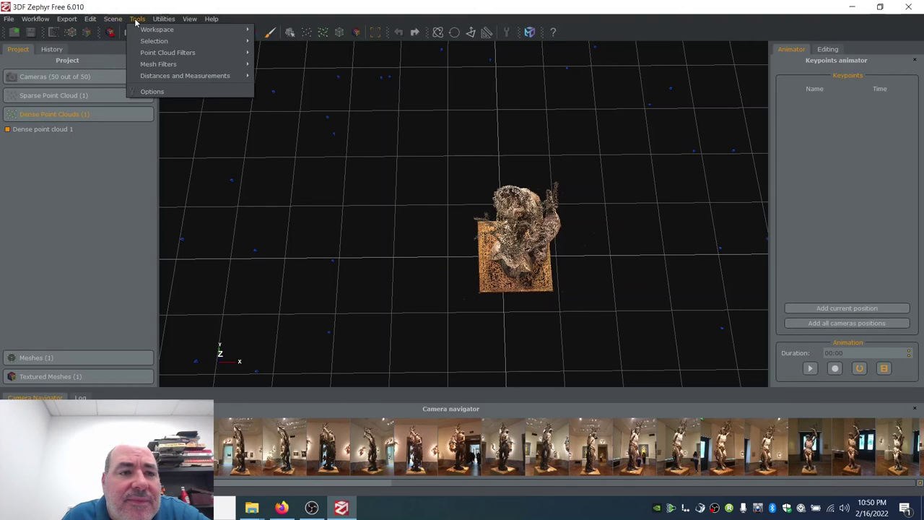
mouse_move(166, 43)
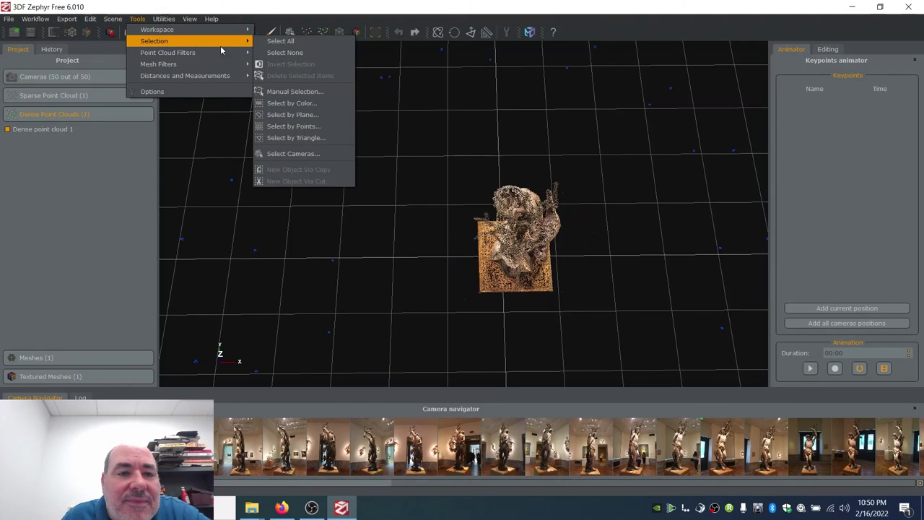
left_click(306, 92)
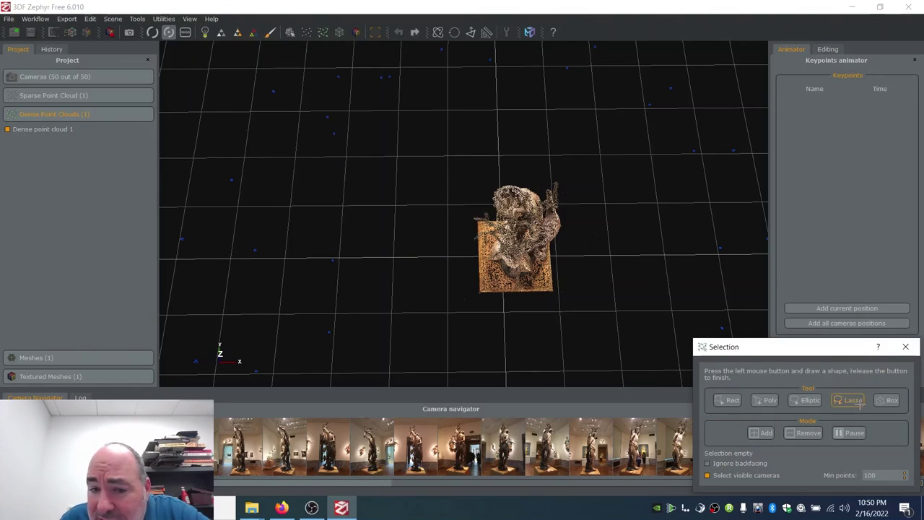
left_click_drag(438, 257, 452, 259)
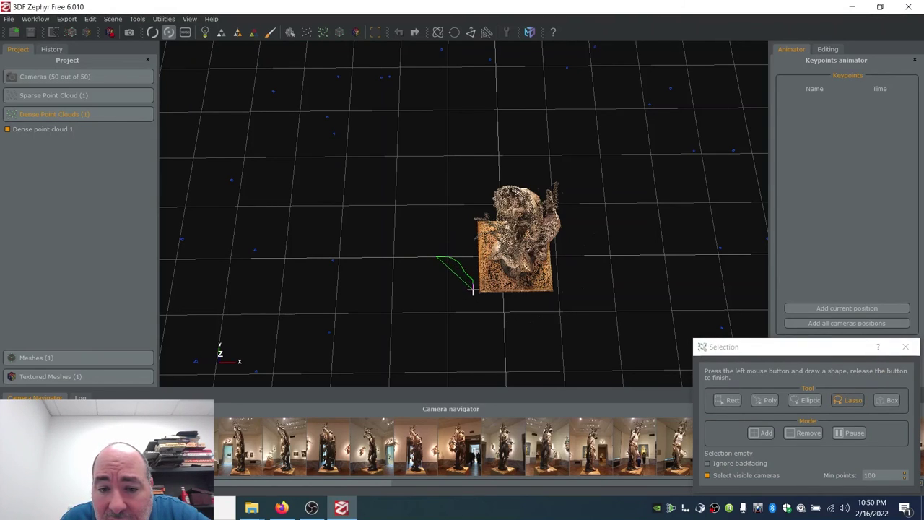
left_click_drag(432, 316, 433, 318)
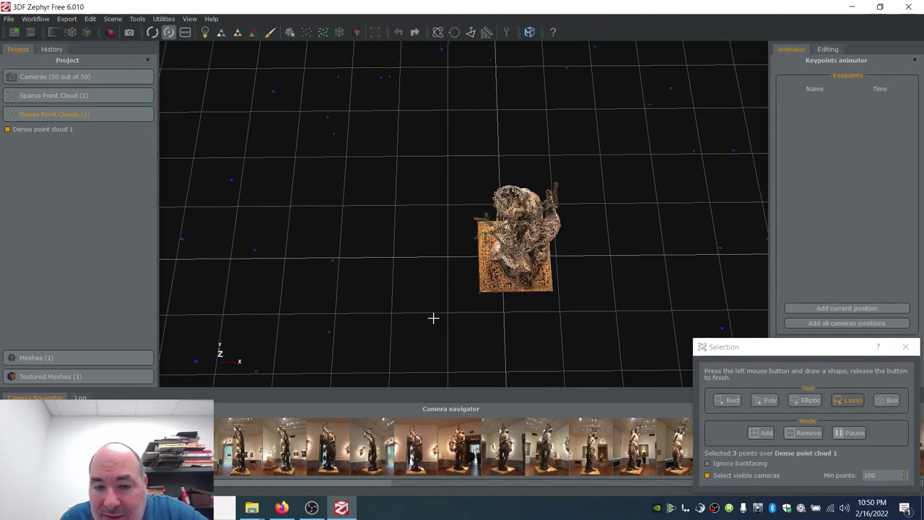
left_click(570, 322)
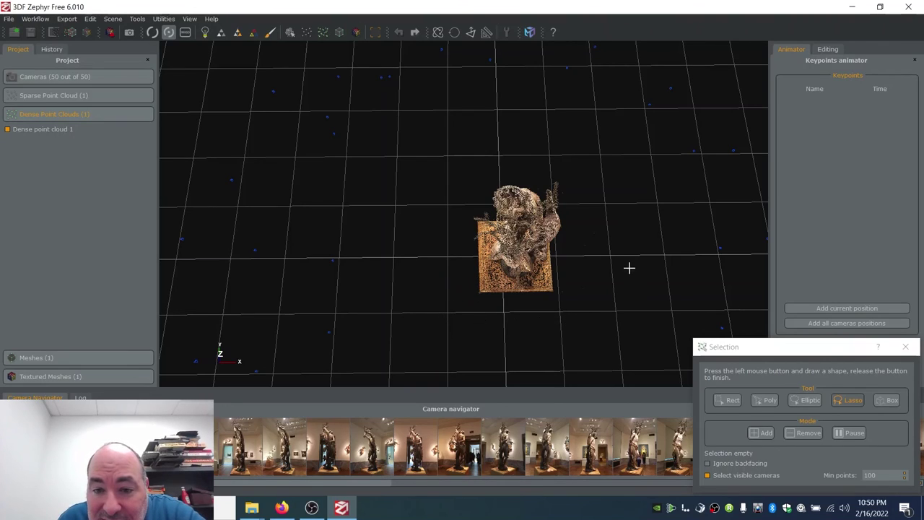
left_click_drag(544, 298, 613, 328)
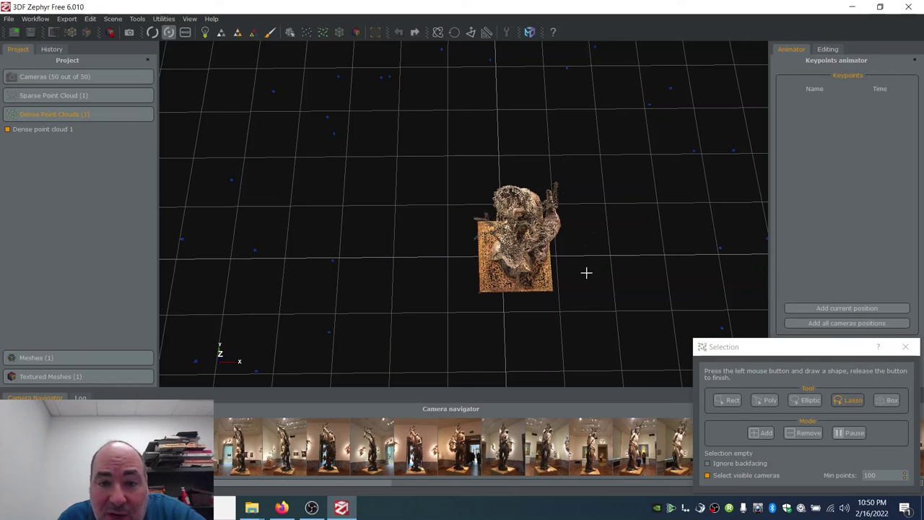
left_click(906, 347)
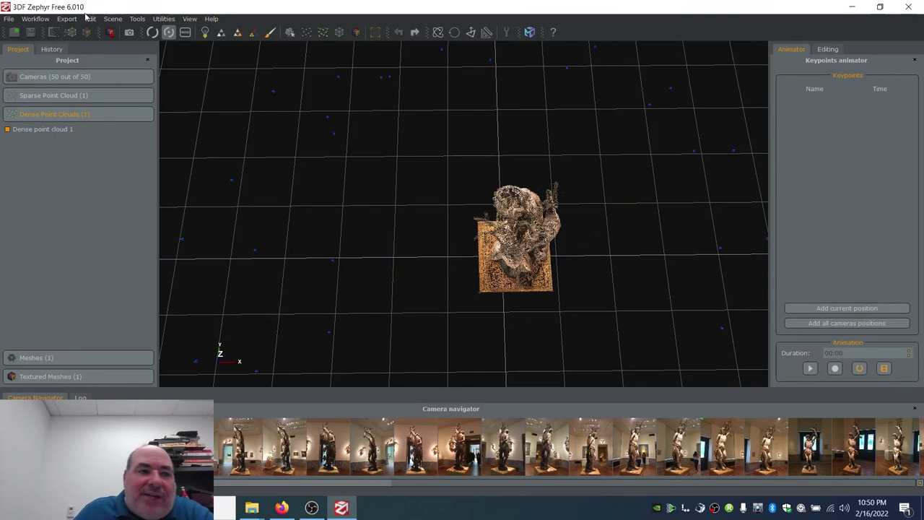
- Examine the whole cleaned statue point cloud from above and from the front, both close up and at a distance
left_click_drag(519, 223, 521, 166)
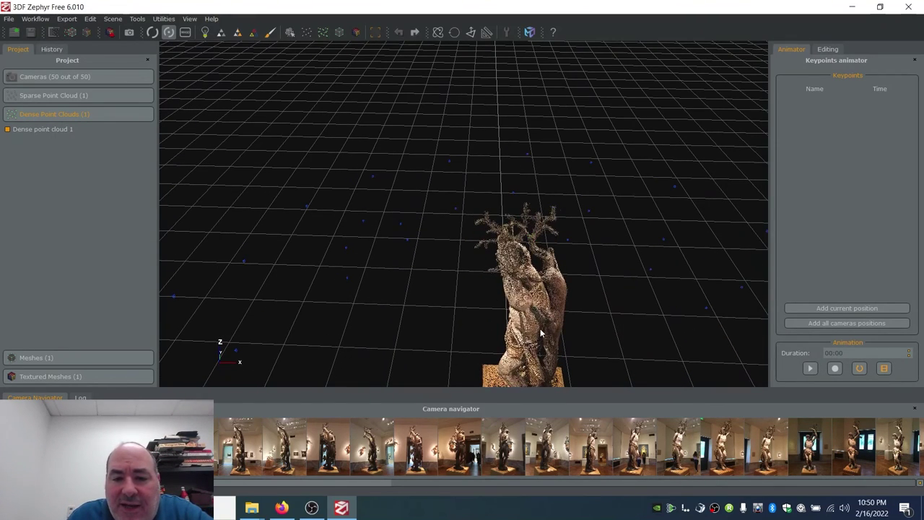
left_click_drag(540, 329, 498, 148)
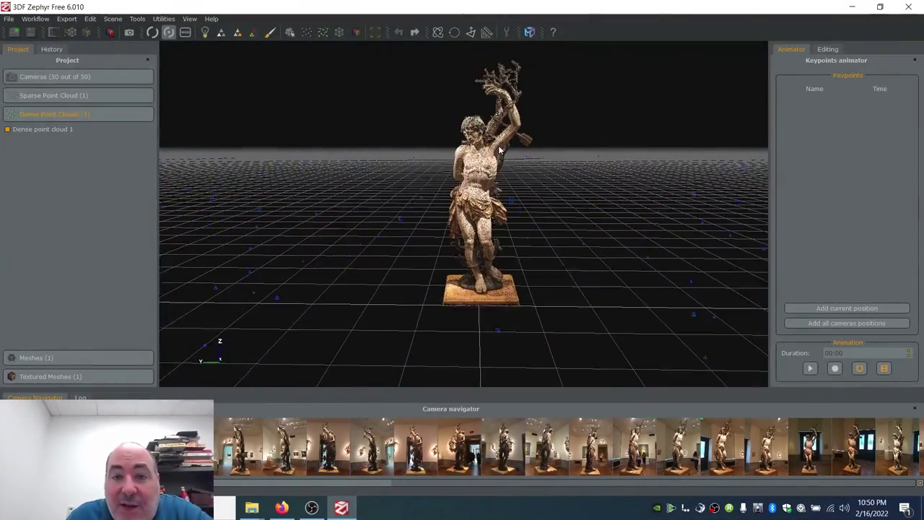
scroll(499, 148, "down", 5)
scroll(498, 148, "up", 3)
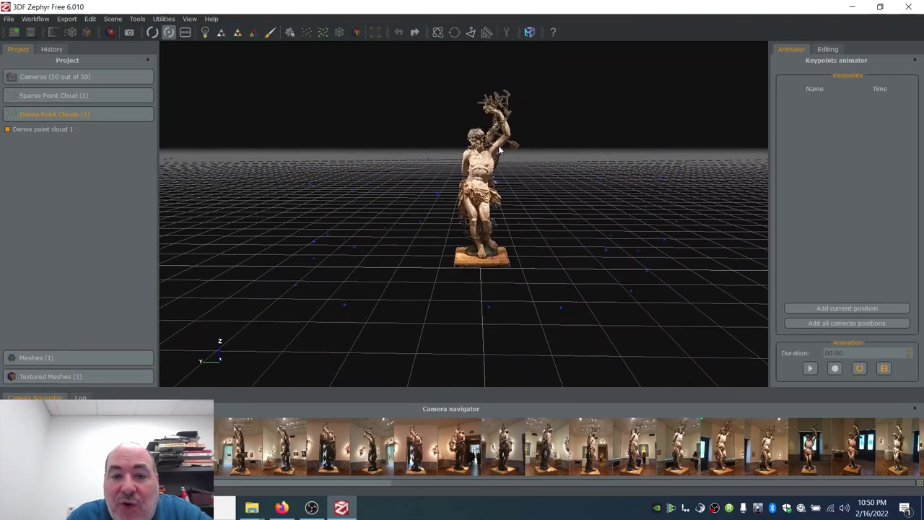
scroll(498, 148, "up", 3)
scroll(477, 171, "up", 2)
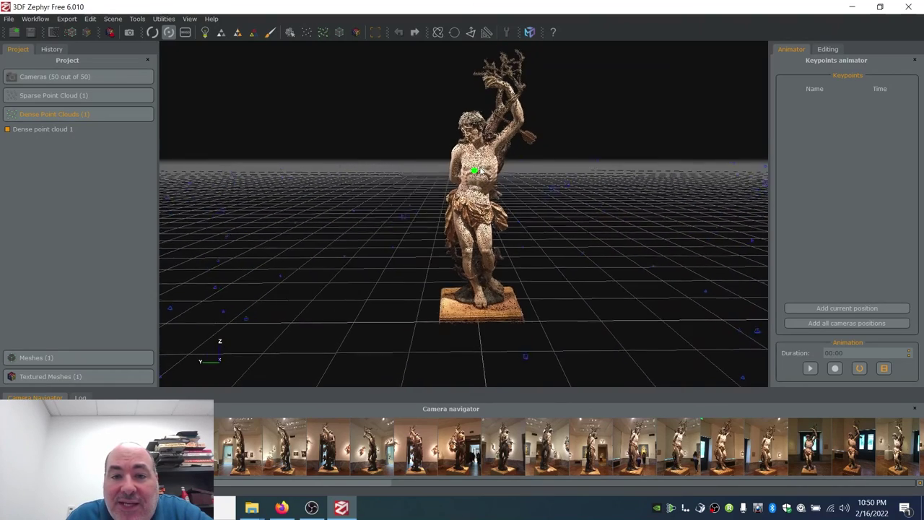
left_click_drag(481, 170, 474, 188)
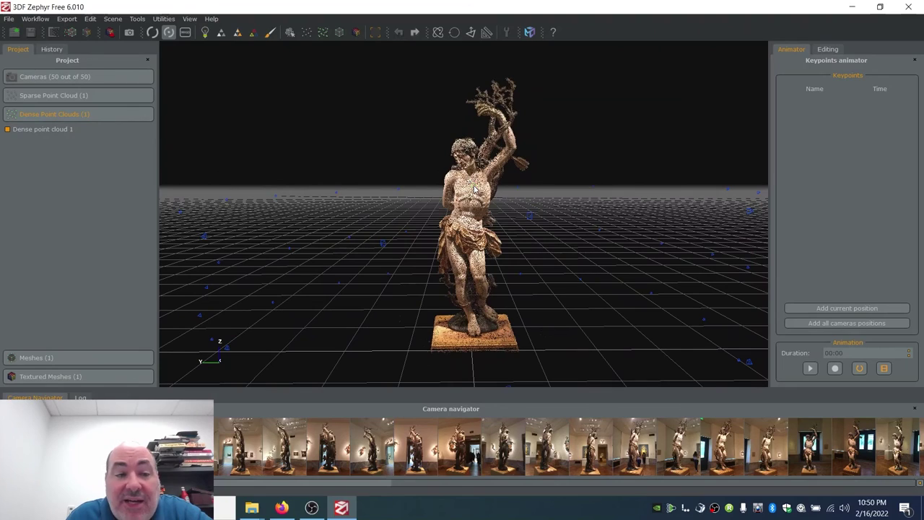
- Extract a mesh from Dense point cloud 1 with all 50 cameras, the General category and the High details preset
left_click(37, 19)
mouse_move(82, 65)
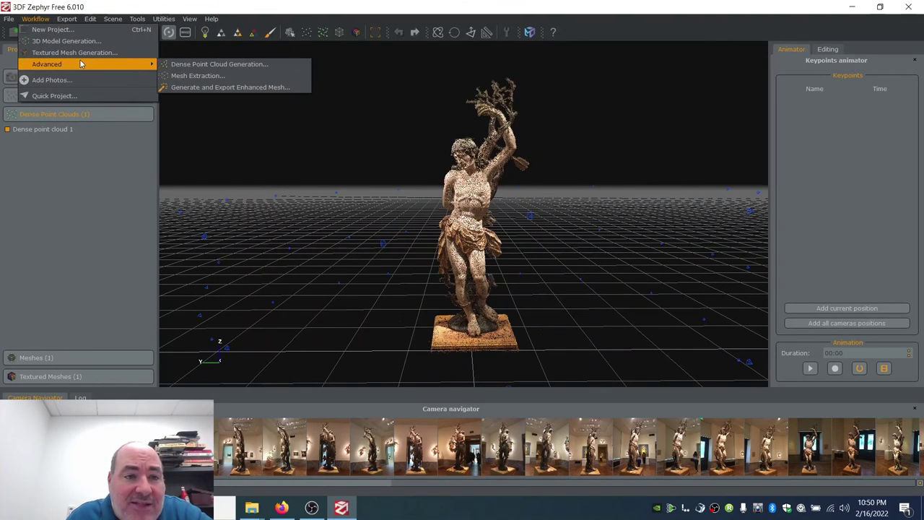
left_click(195, 75)
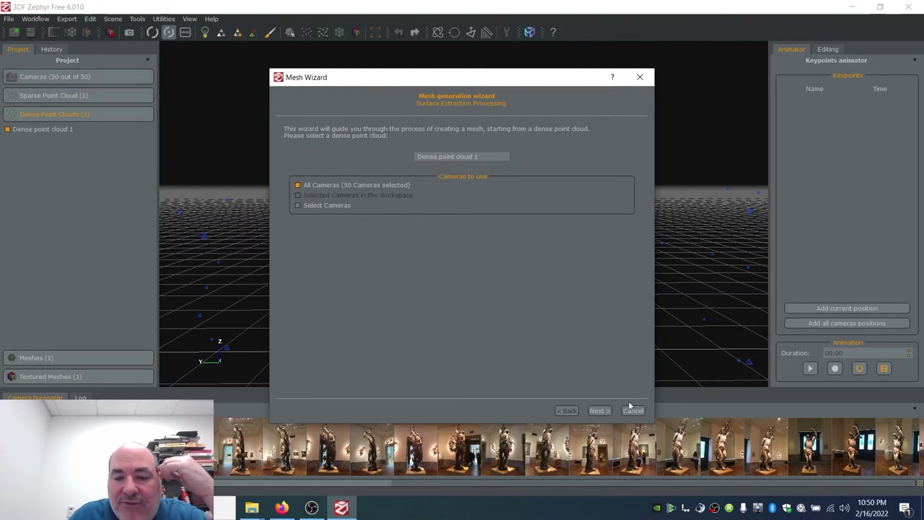
left_click(606, 411)
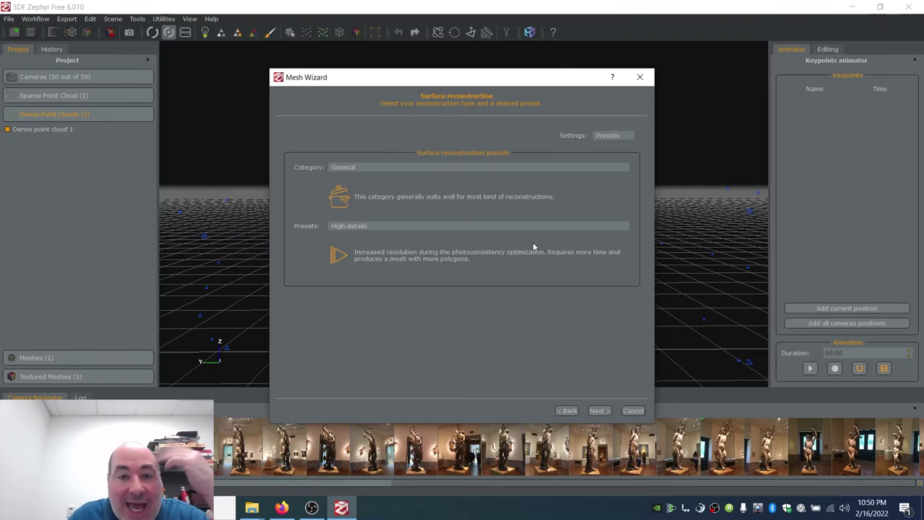
left_click(600, 411)
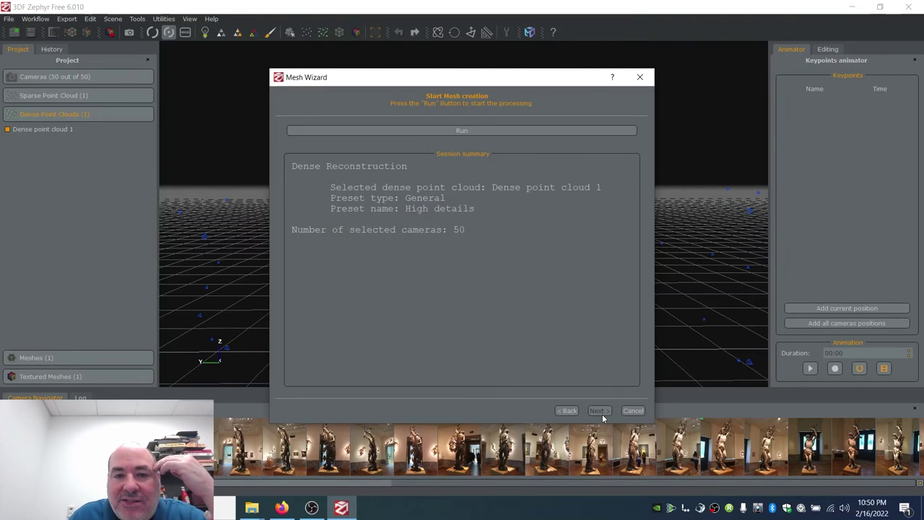
left_click(505, 131)
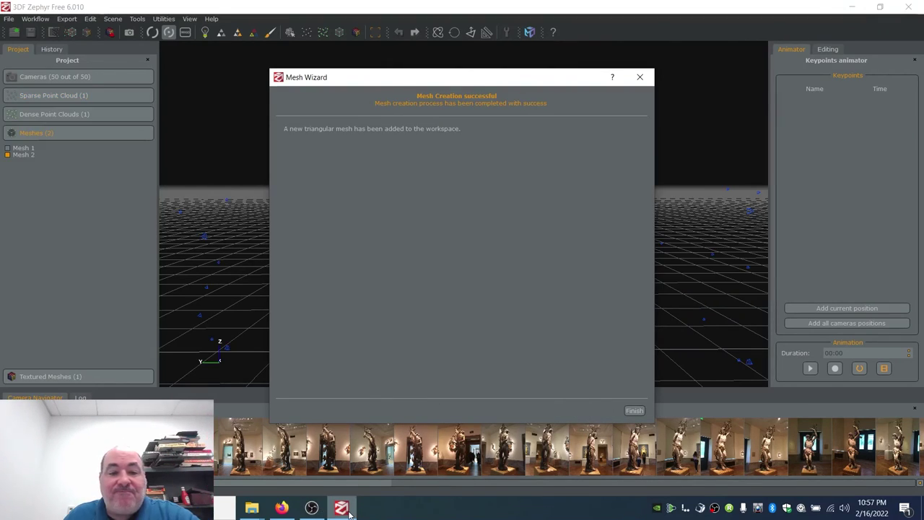
left_click(634, 411)
- Examine the newly extracted mesh from the front and back, and close up around the head, raised arm and upper branches
scroll(516, 245, "up", 6)
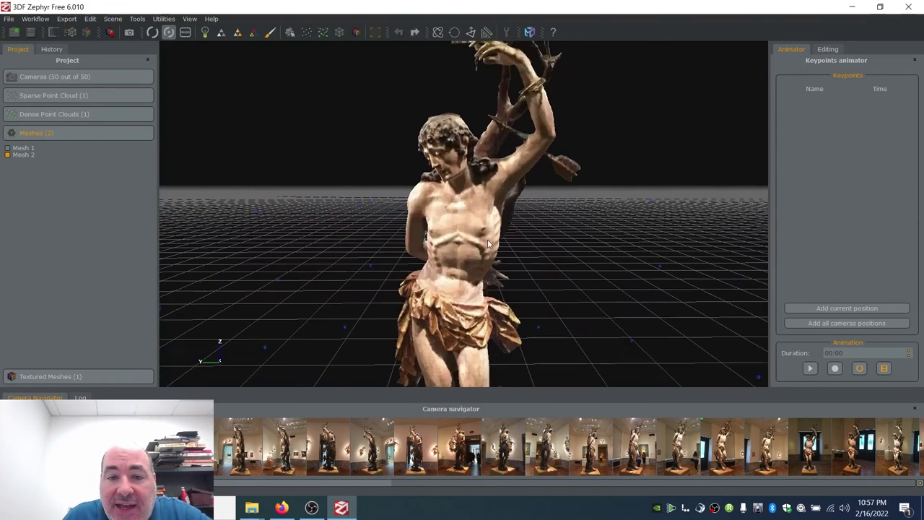
left_click_drag(479, 228, 577, 234)
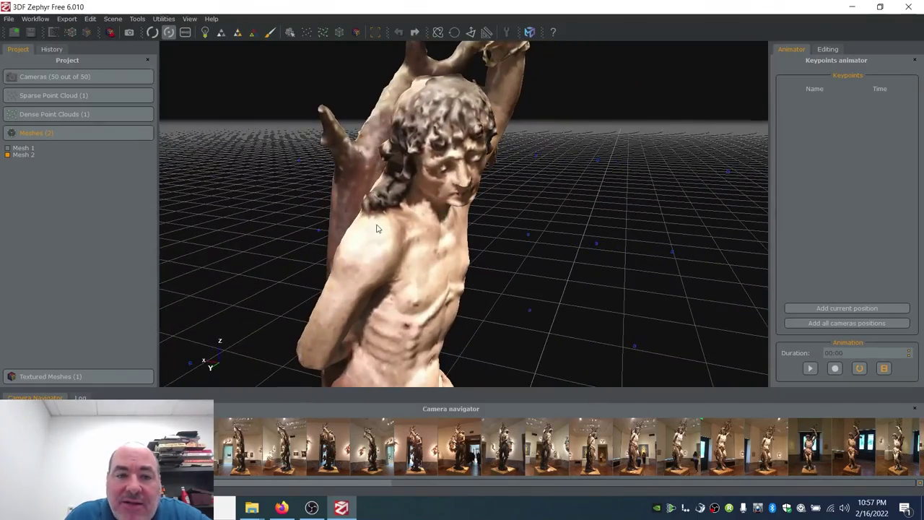
left_click_drag(377, 229, 423, 170)
scroll(431, 235, "down", 8)
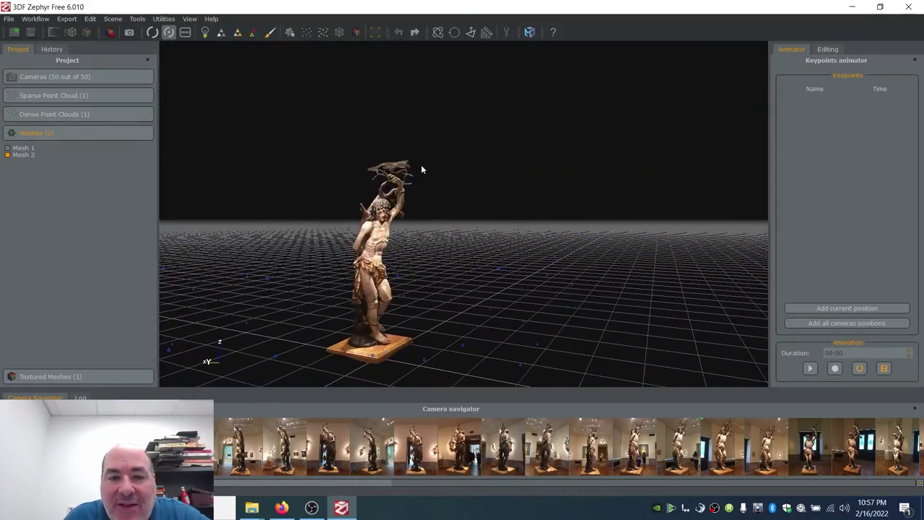
scroll(422, 169, "up", 10)
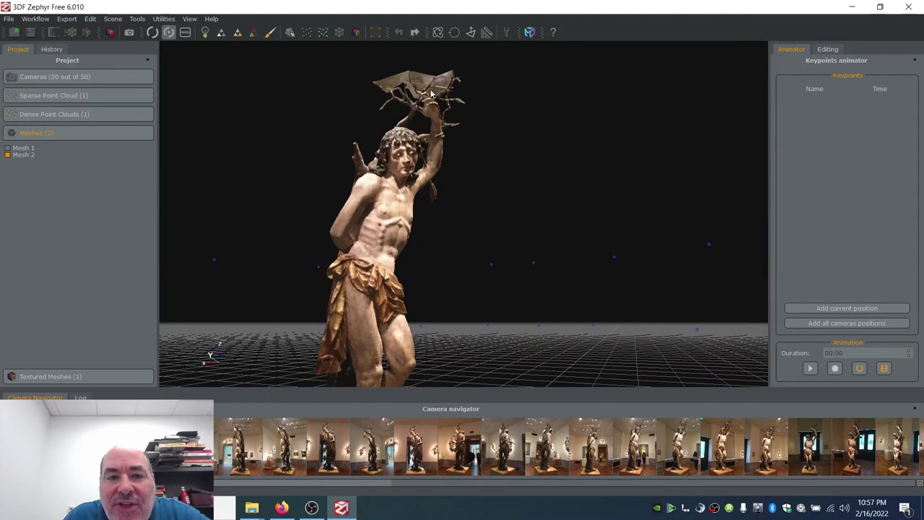
mouse_move(431, 94)
left_mouse_down()
mouse_move(390, 224)
mouse_move(433, 263)
mouse_move(395, 260)
mouse_move(298, 223)
mouse_move(381, 247)
mouse_move(346, 200)
mouse_move(357, 214)
left_mouse_up()
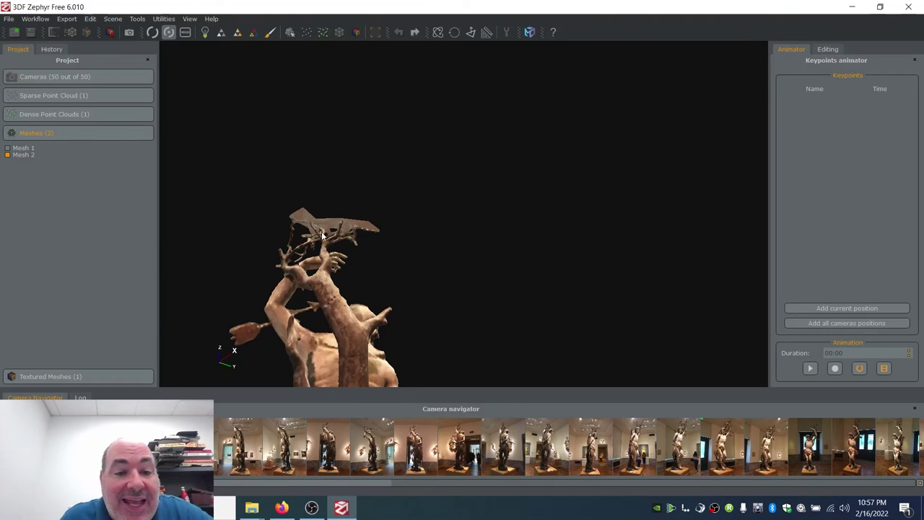
scroll(322, 231, "up", 3)
left_click_drag(323, 235, 405, 259)
left_click_drag(261, 215, 354, 224)
- Toggle the visibility of Mesh 1 and Mesh 2 to compare their branches, and leave only Mesh 2 shown
left_click(7, 154)
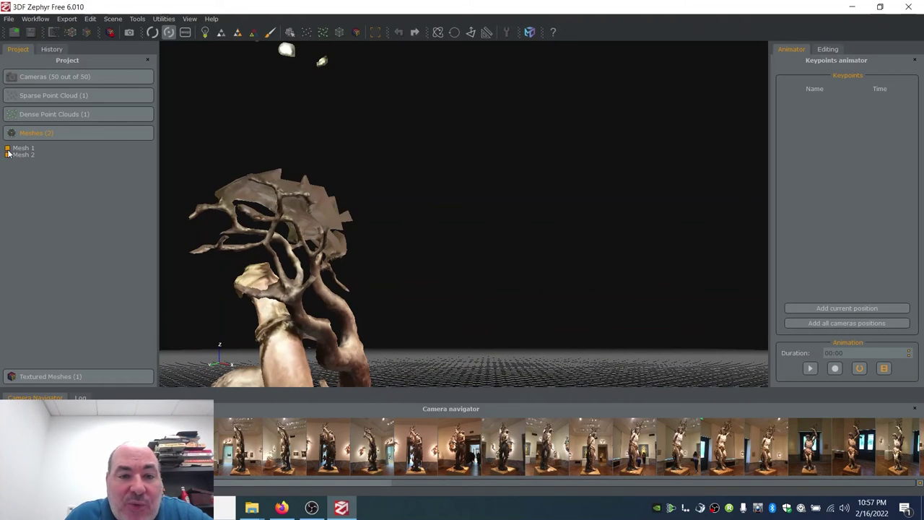
left_click(7, 154)
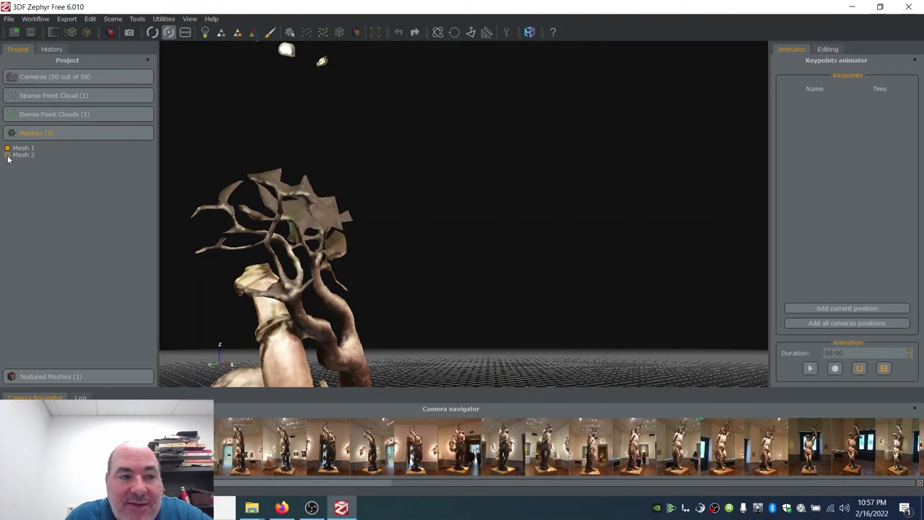
left_click(6, 152)
left_click(7, 152)
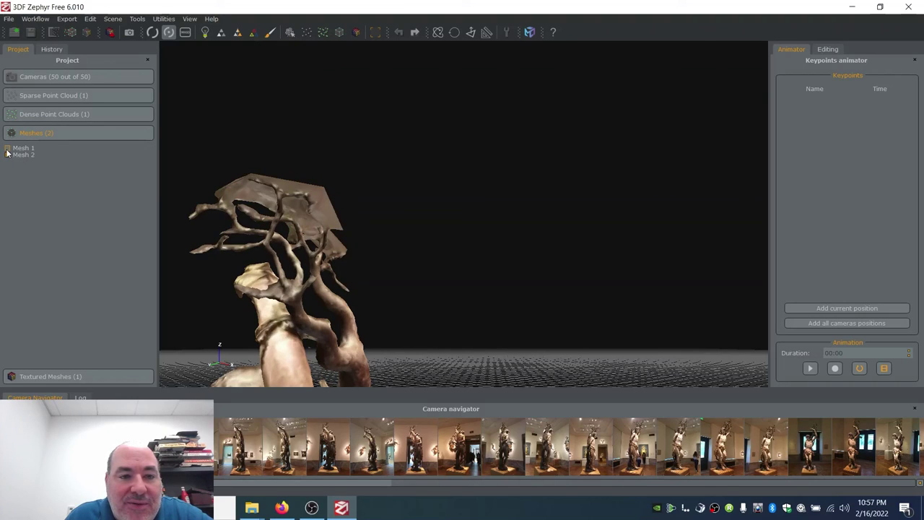
left_click(7, 149)
left_click(7, 149)
- Lasso-select the false surface filling the gap between the upper branches of Mesh 2, delete it and end the manual selection
left_click_drag(248, 238, 306, 188)
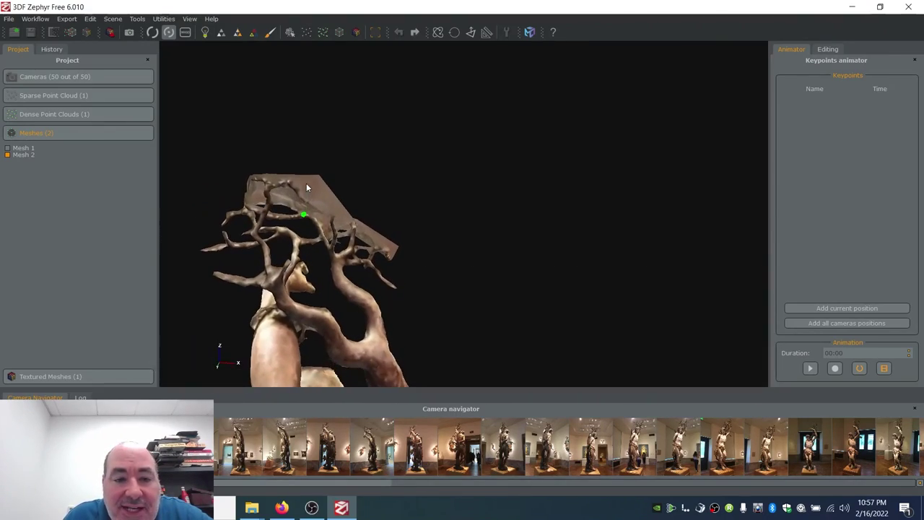
scroll(309, 180, "up", 4)
scroll(309, 181, "down", 3)
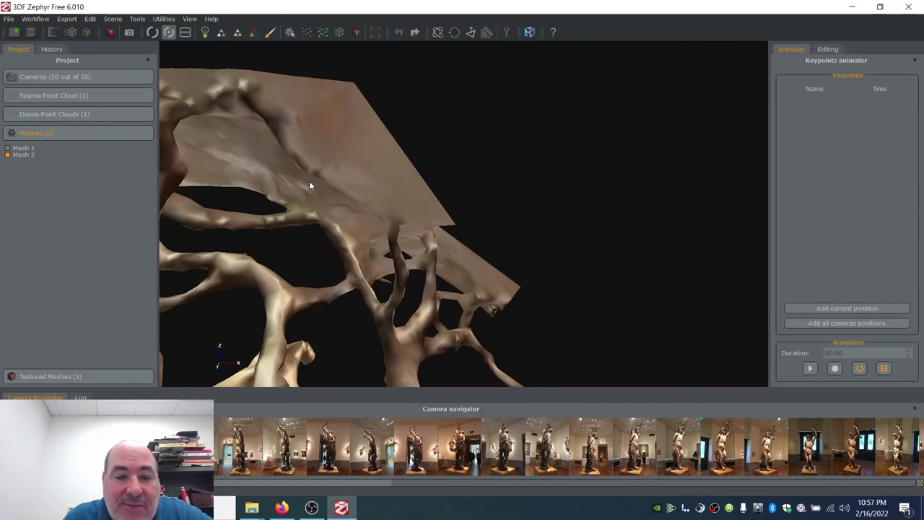
left_click_drag(304, 183, 433, 144)
left_click_drag(315, 133, 254, 77)
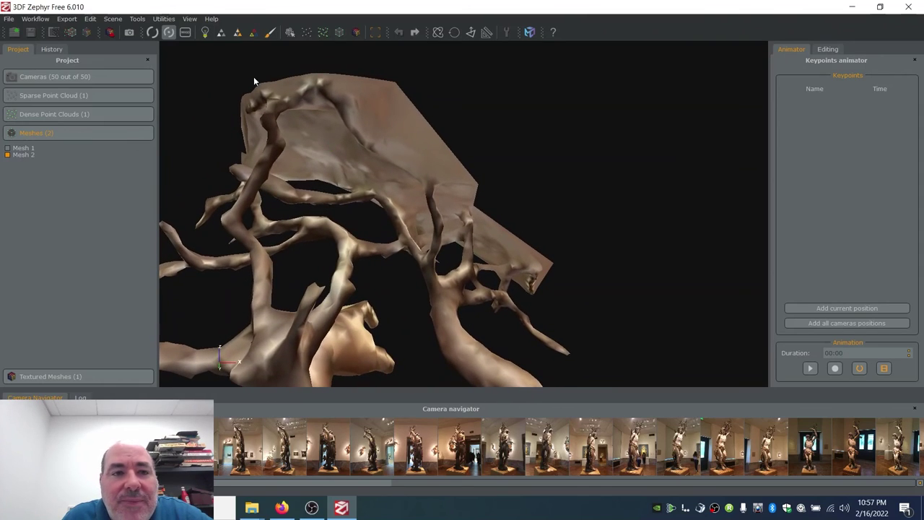
left_click(138, 19)
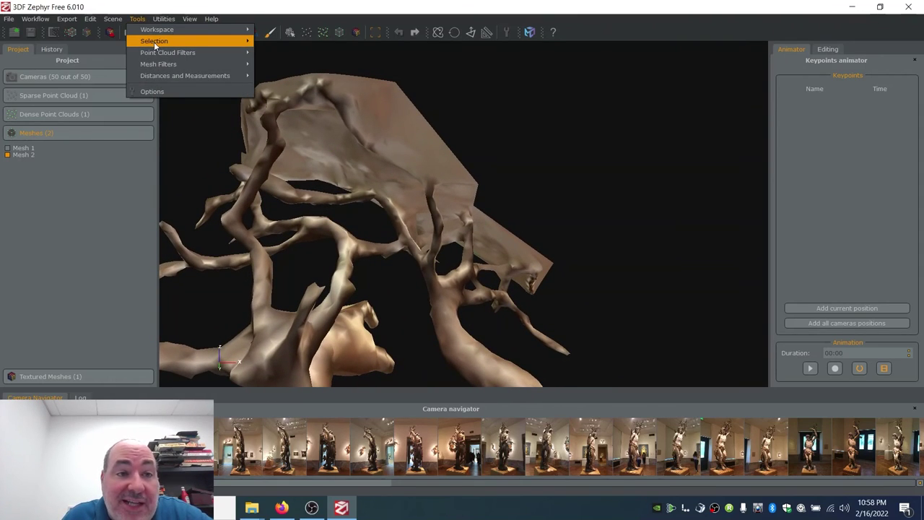
mouse_move(154, 42)
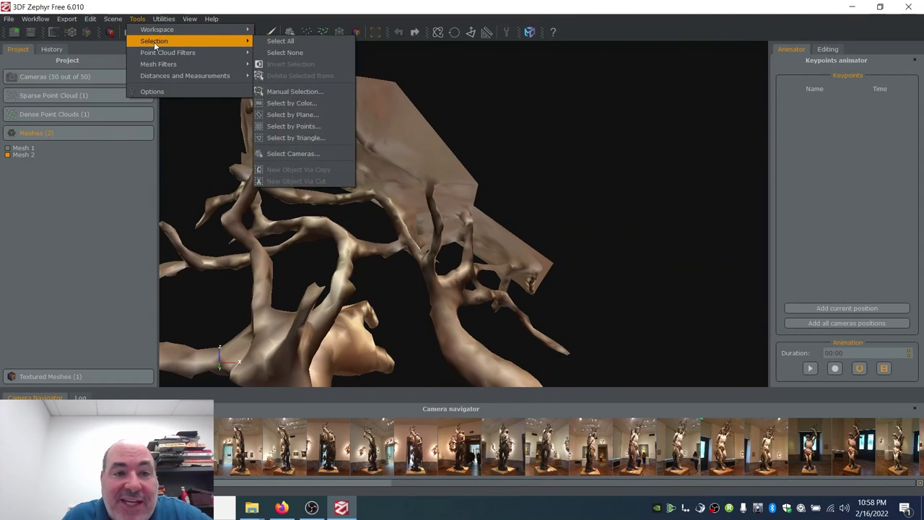
left_click(310, 91)
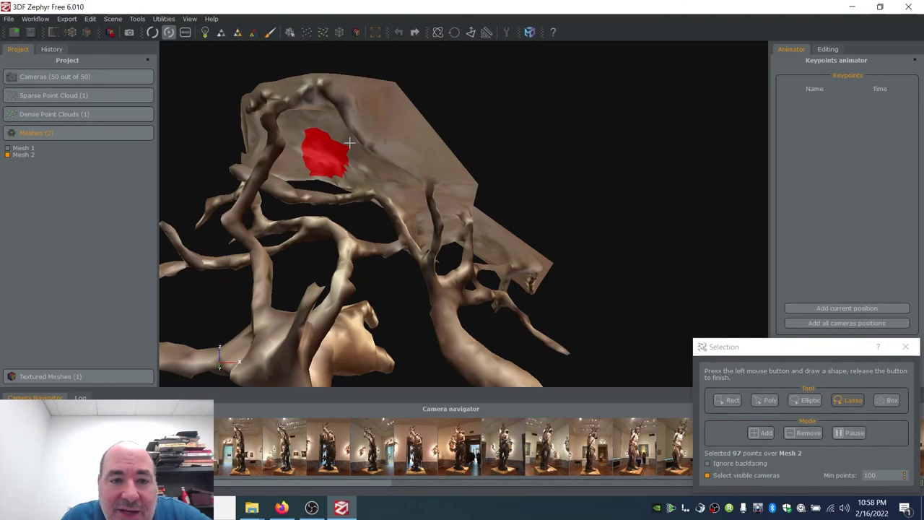
key("Delete")
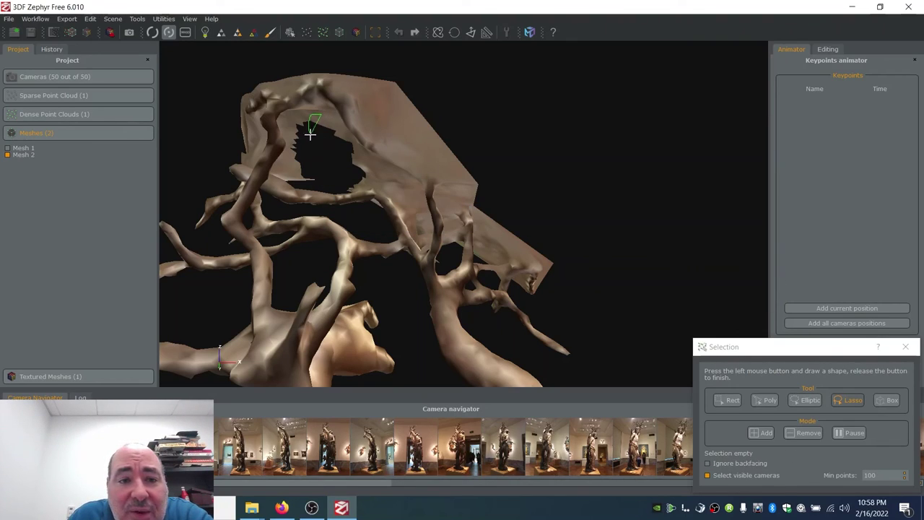
key("Delete")
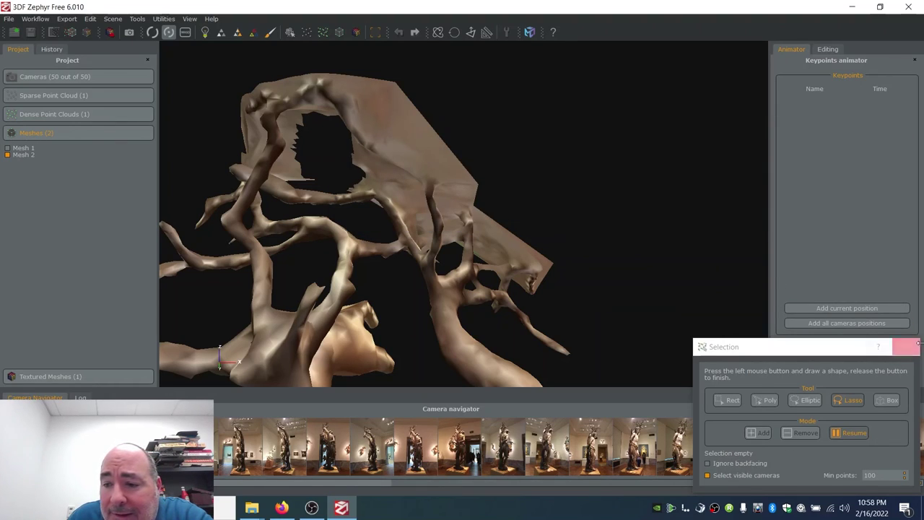
left_click(908, 348)
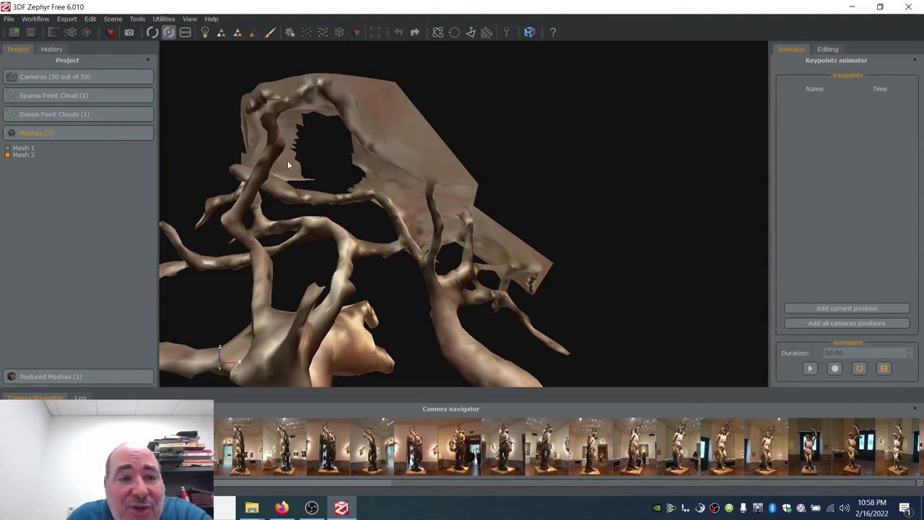
- Fill all holes in Mesh 2 with the WaterTight filter, applied to the mesh itself rather than a clone
mouse_move(288, 164)
left_mouse_down()
mouse_move(213, 140)
mouse_move(416, 177)
mouse_move(329, 222)
mouse_move(301, 164)
mouse_move(381, 124)
mouse_move(383, 149)
mouse_move(353, 107)
mouse_move(349, 138)
mouse_move(403, 178)
mouse_move(344, 129)
mouse_move(360, 156)
mouse_move(360, 139)
mouse_move(320, 176)
mouse_move(261, 206)
mouse_move(294, 154)
mouse_move(282, 210)
mouse_move(301, 190)
mouse_move(303, 149)
mouse_move(231, 204)
mouse_move(243, 227)
mouse_move(536, 186)
mouse_move(541, 155)
mouse_move(604, 173)
mouse_move(363, 231)
mouse_move(421, 264)
mouse_move(415, 221)
mouse_move(433, 217)
mouse_move(404, 181)
mouse_move(388, 130)
mouse_move(345, 191)
mouse_move(359, 280)
mouse_move(301, 324)
mouse_move(243, 309)
mouse_move(354, 264)
mouse_move(406, 325)
mouse_move(408, 298)
mouse_move(403, 333)
mouse_move(423, 204)
mouse_move(365, 179)
mouse_move(398, 241)
mouse_move(404, 216)
mouse_move(413, 395)
mouse_move(405, 156)
mouse_move(371, 329)
mouse_move(464, 295)
mouse_move(452, 290)
mouse_move(470, 292)
mouse_move(446, 281)
mouse_move(444, 205)
left_mouse_up()
scroll(415, 265, "down", 10)
scroll(384, 268, "up", 5)
scroll(446, 281, "down", 5)
left_click(164, 20)
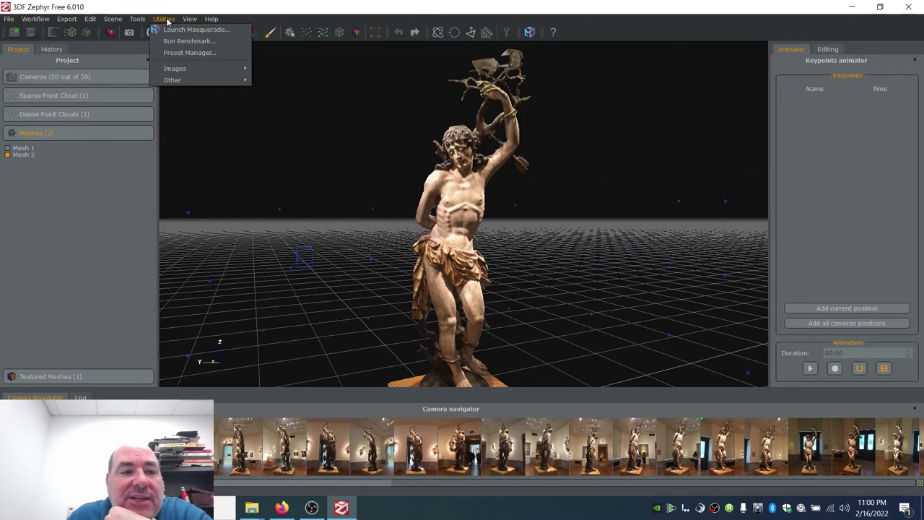
mouse_move(147, 20)
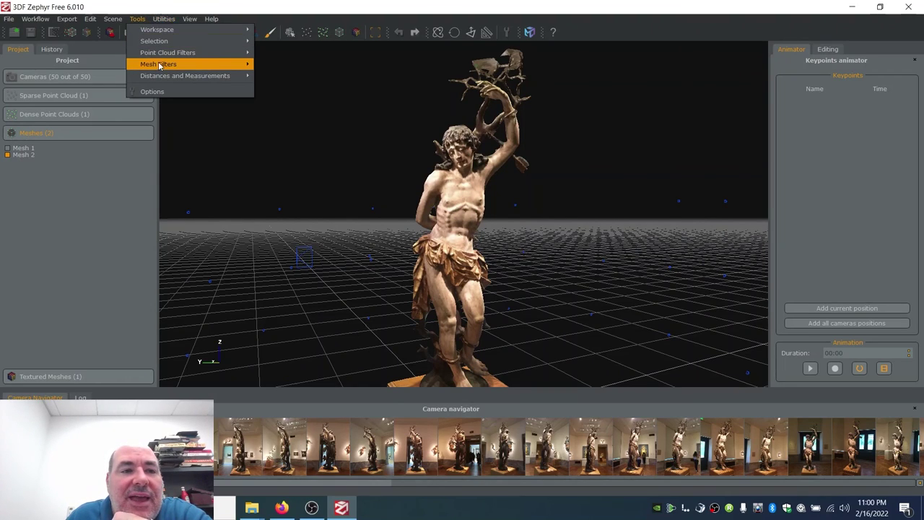
mouse_move(160, 66)
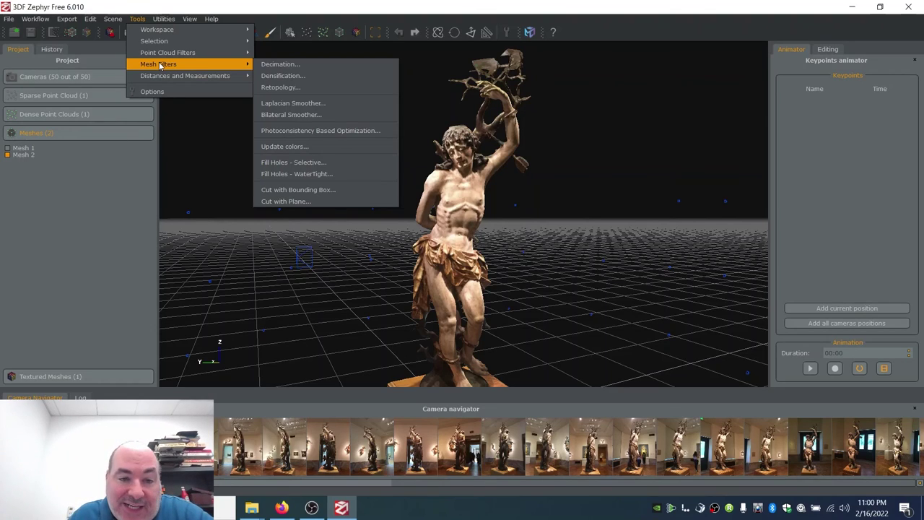
left_click(294, 174)
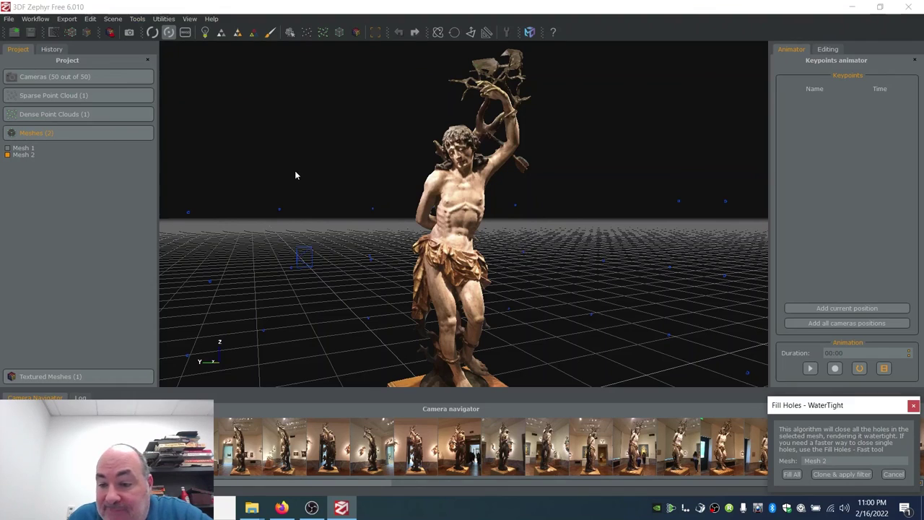
left_click(797, 474)
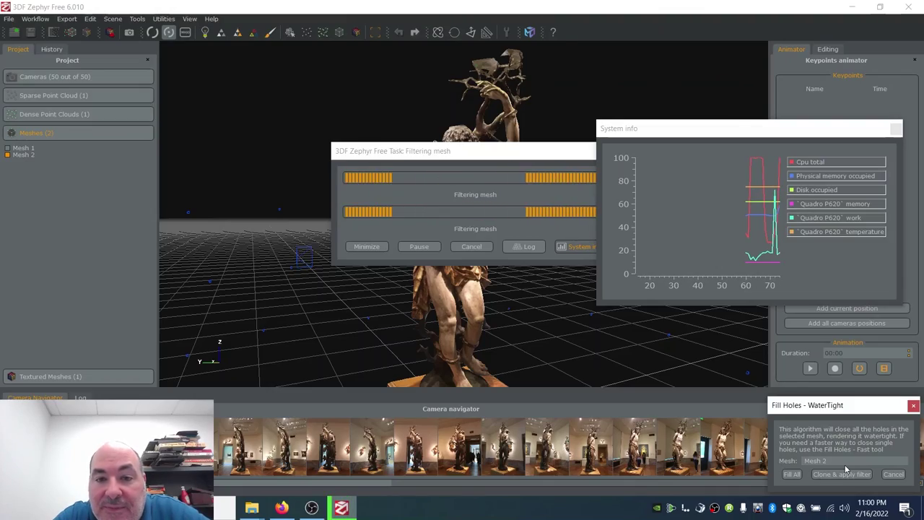
- Examine the hole-filled mesh from above, checking the top branches, the head and the underside at the base's corner
left_click_drag(477, 231, 520, 201)
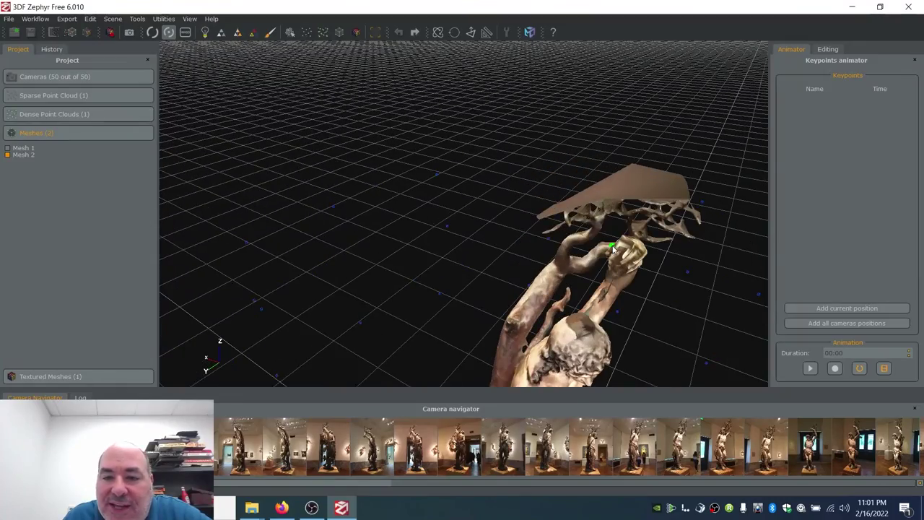
left_click_drag(613, 250, 447, 163)
scroll(444, 142, "up", 5)
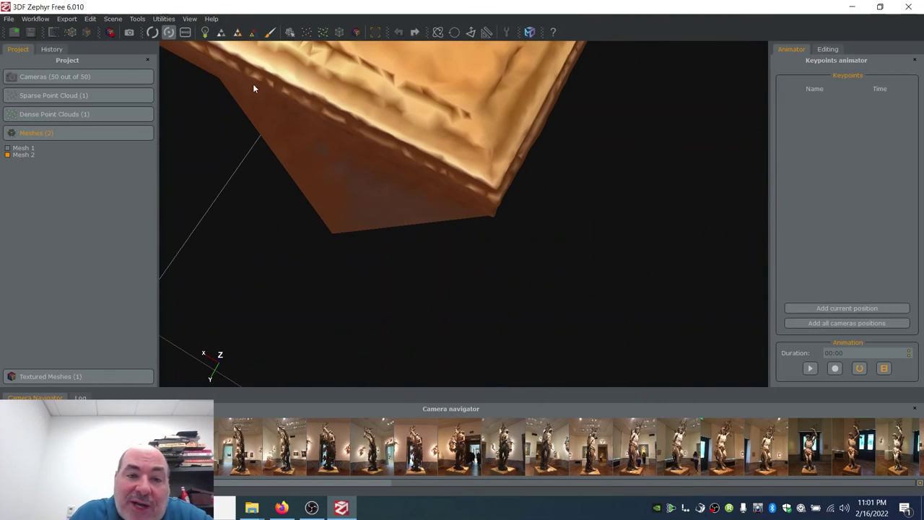
scroll(409, 101, "down", 2)
scroll(409, 101, "up", 2)
scroll(185, 123, "up", 1)
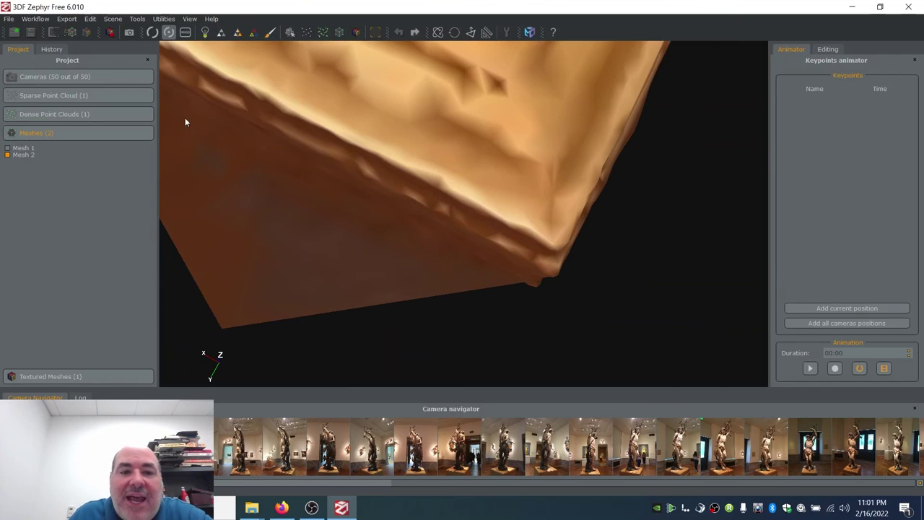
scroll(277, 120, "down", 2)
scroll(462, 186, "up", 3)
scroll(453, 154, "down", 4)
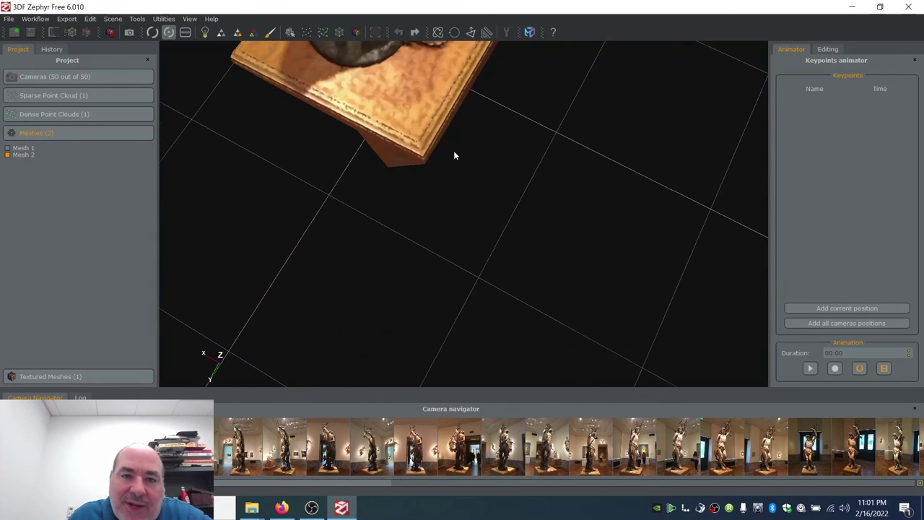
scroll(412, 223, "up", 3)
scroll(419, 221, "down", 2)
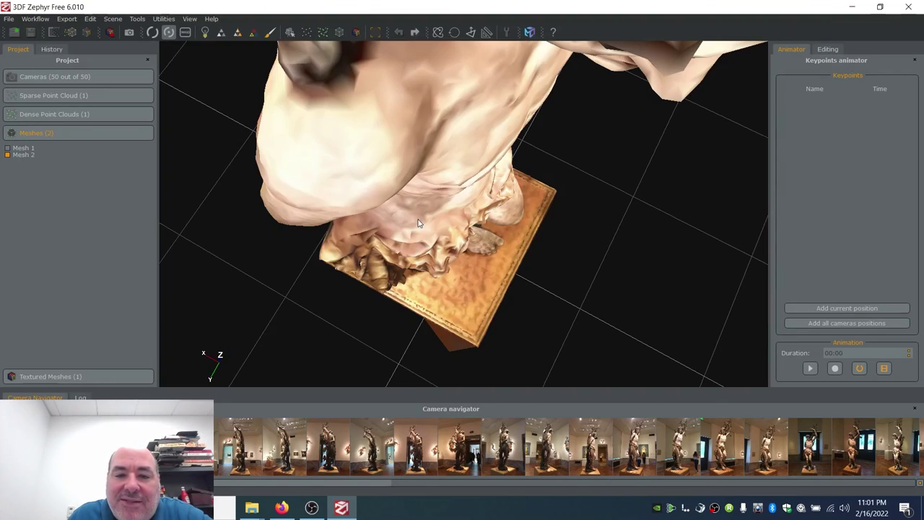
- Examine the legs and drapery of the watertight mesh up close, and the whole statue from the front
scroll(418, 220, "up", 2)
scroll(418, 220, "up", 1)
scroll(426, 228, "down", 3)
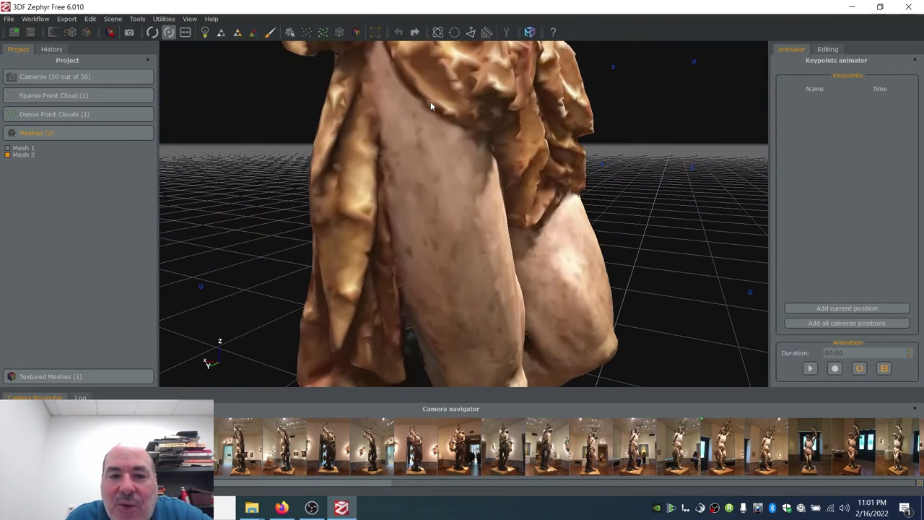
scroll(428, 137, "down", 5)
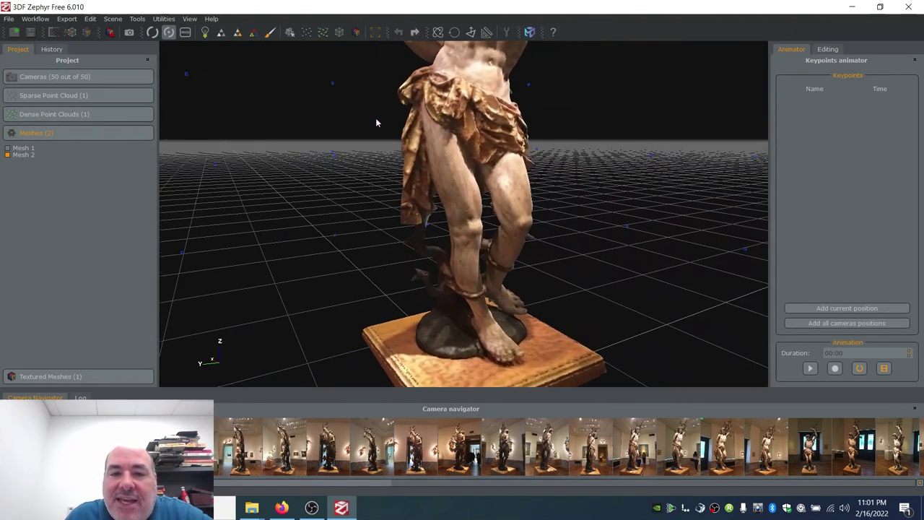
double_click(470, 85)
scroll(462, 146, "down", 3)
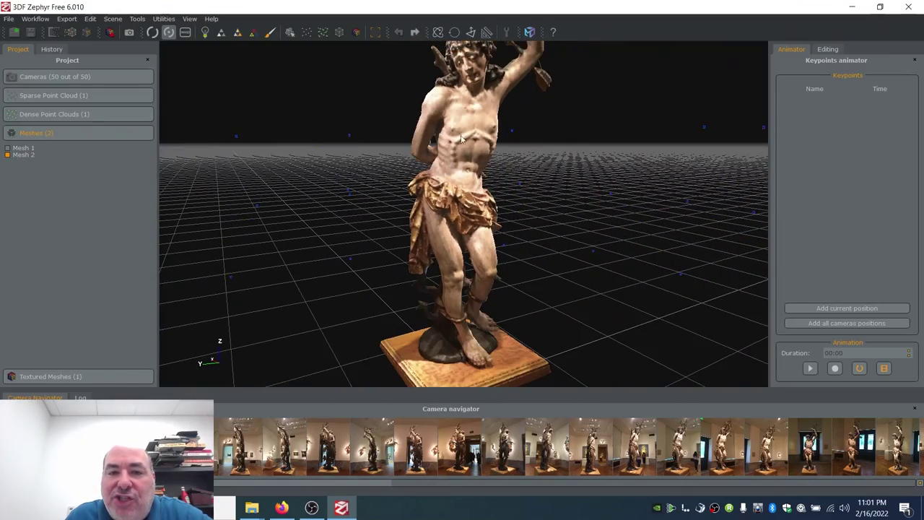
right_click_drag(461, 141, 450, 226)
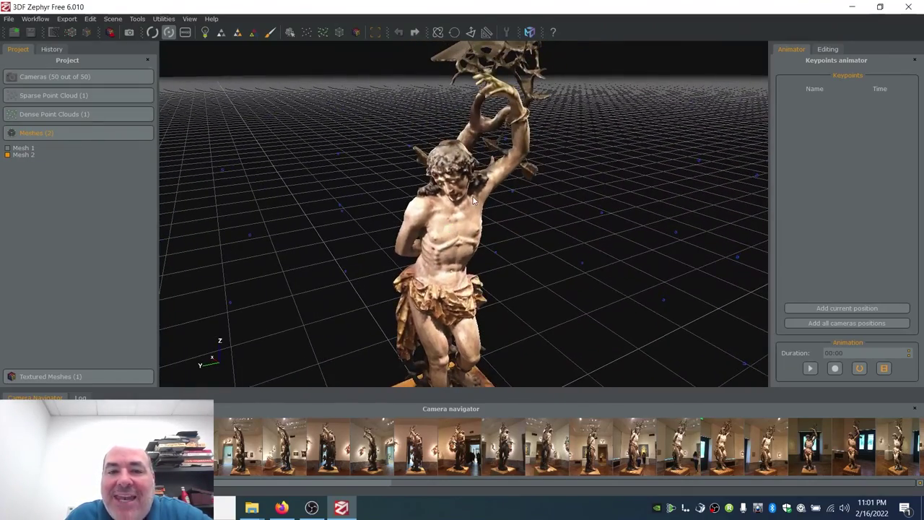
left_click_drag(473, 201, 429, 178)
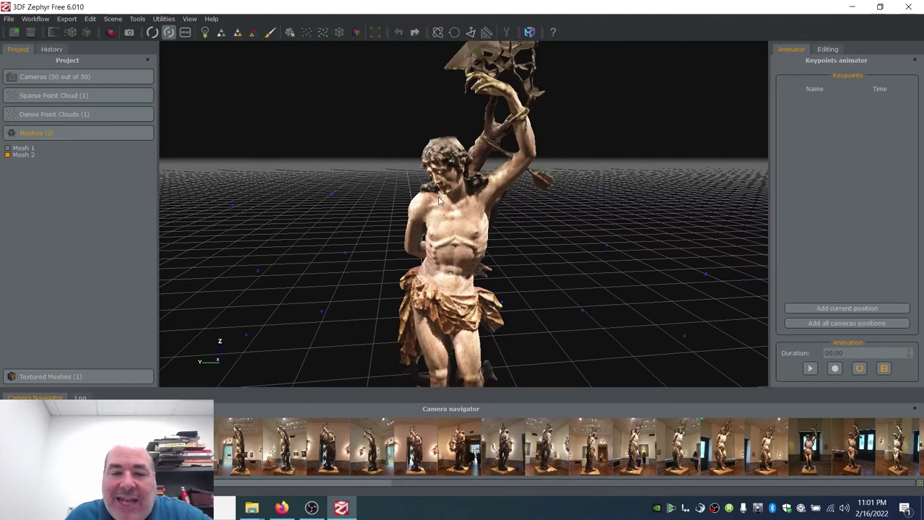
left_click_drag(447, 216, 413, 193)
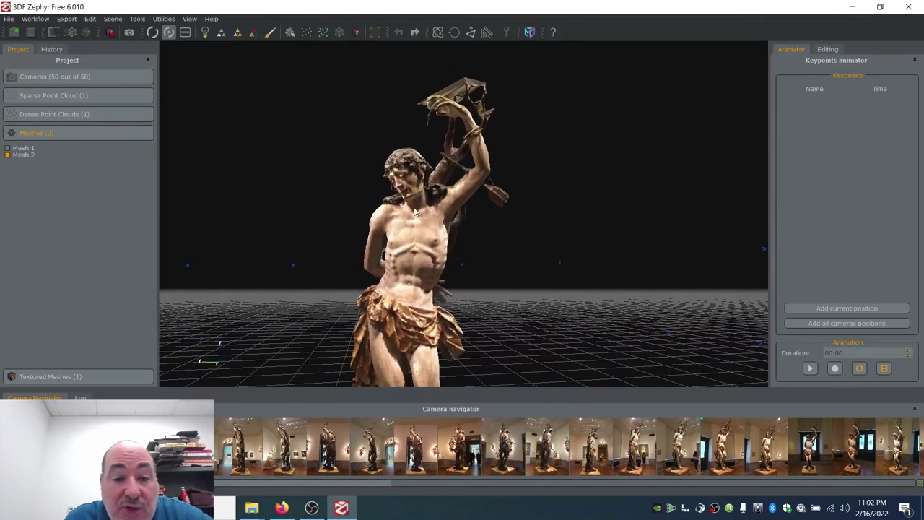
scroll(415, 194, "down", 2)
scroll(423, 184, "up", 2)
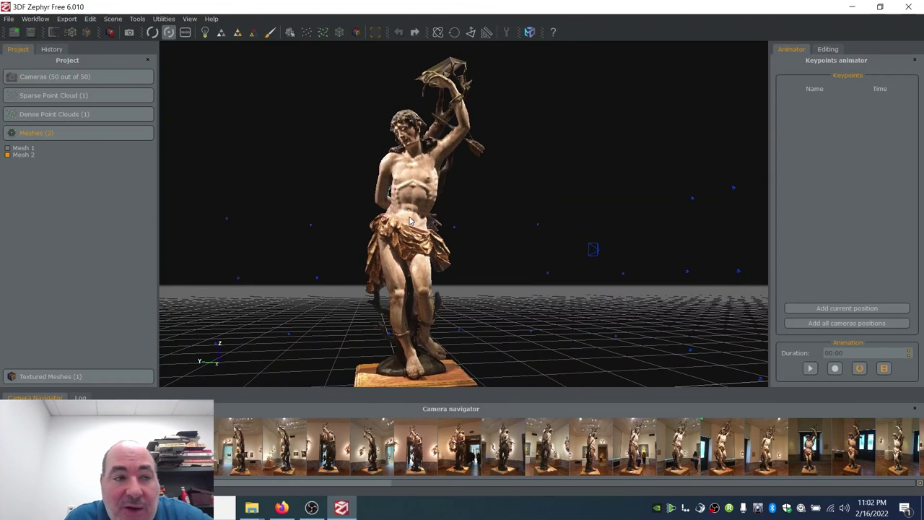
left_click_drag(409, 221, 387, 217)
- Generate a textured mesh from Mesh 2 using all 50 cameras, the General category and the High details preset
left_click(36, 19)
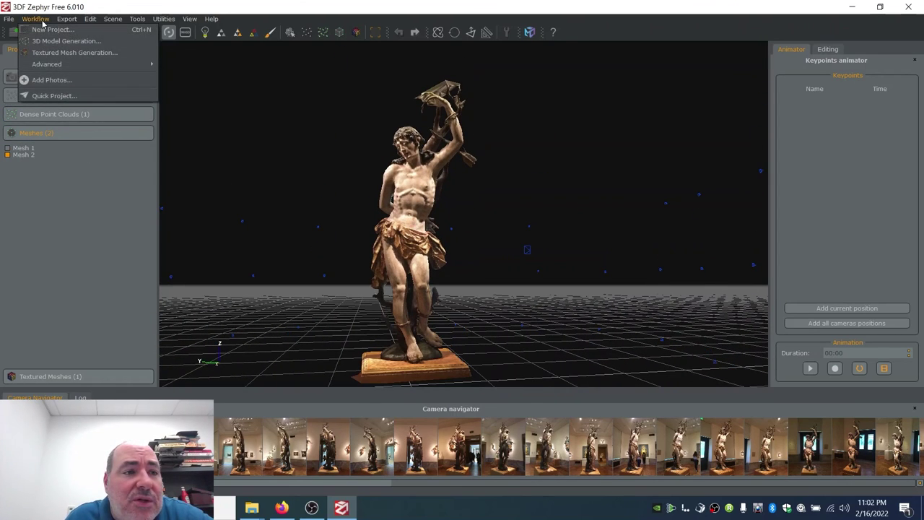
left_click(65, 52)
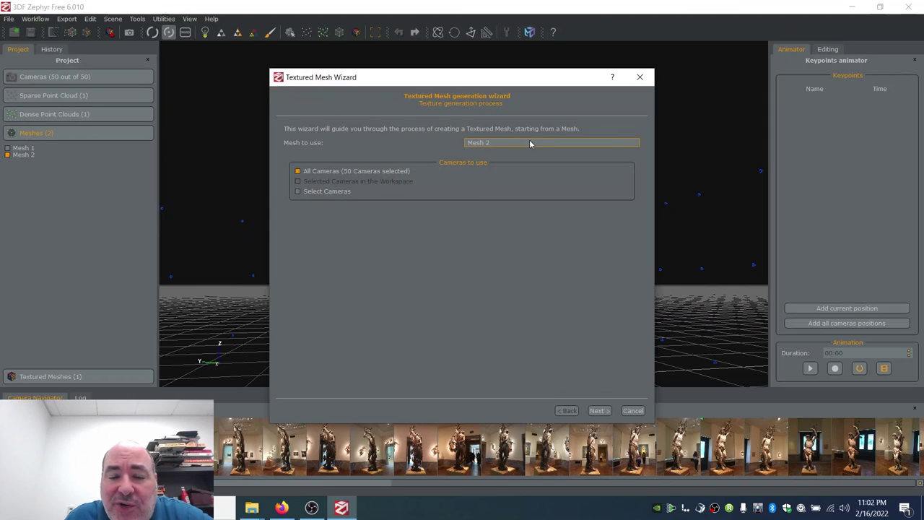
left_click(482, 144)
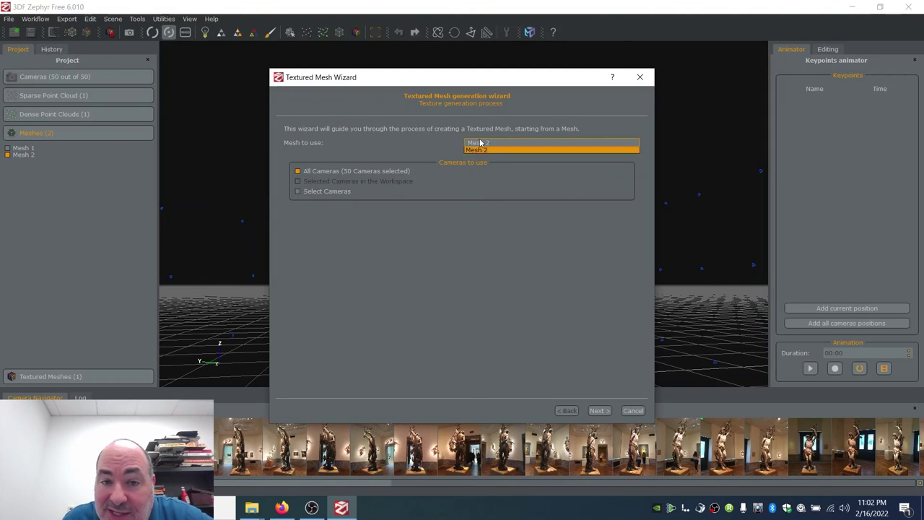
left_click(488, 159)
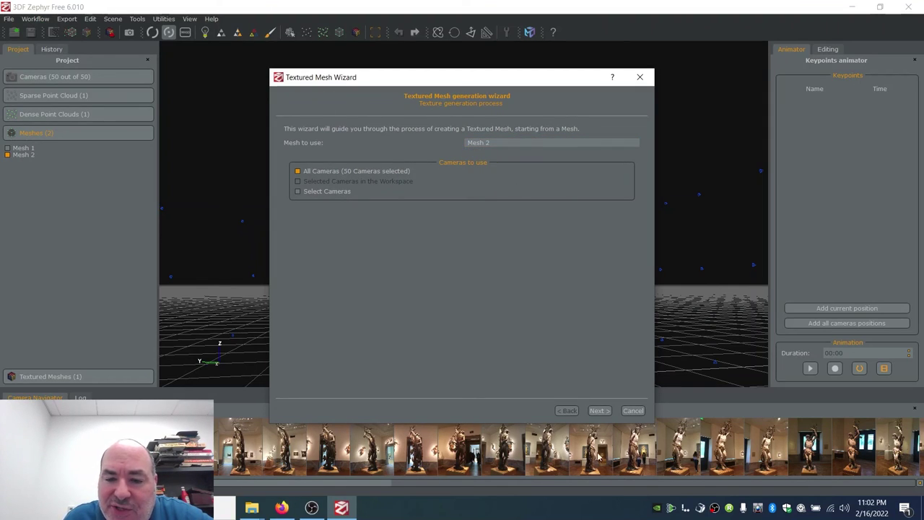
left_click(599, 410)
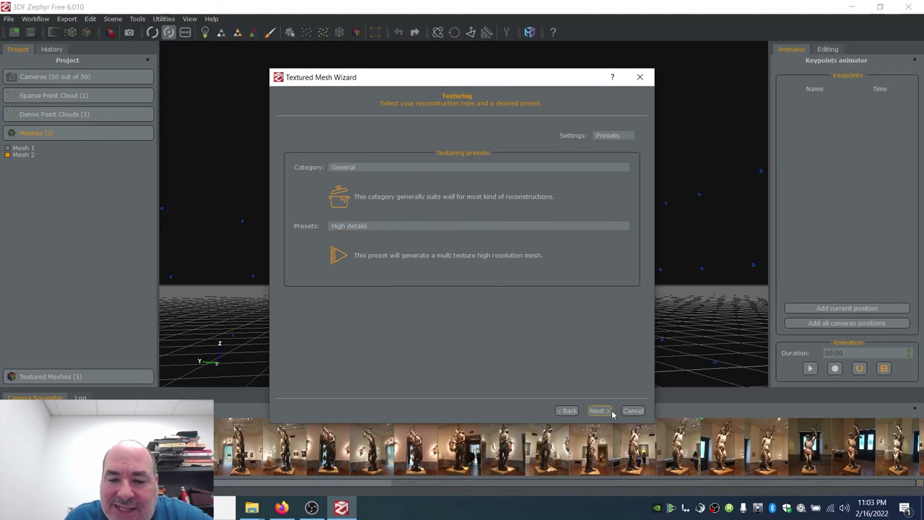
left_click(598, 410)
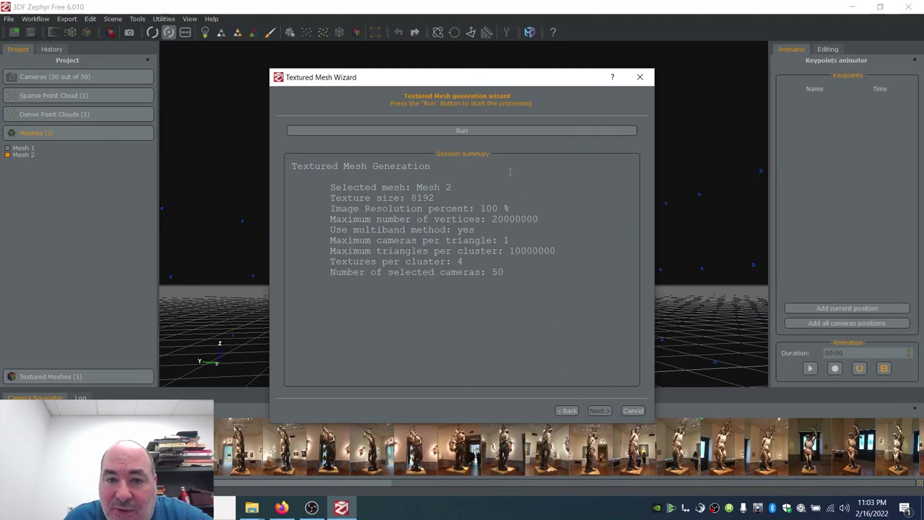
left_click(493, 130)
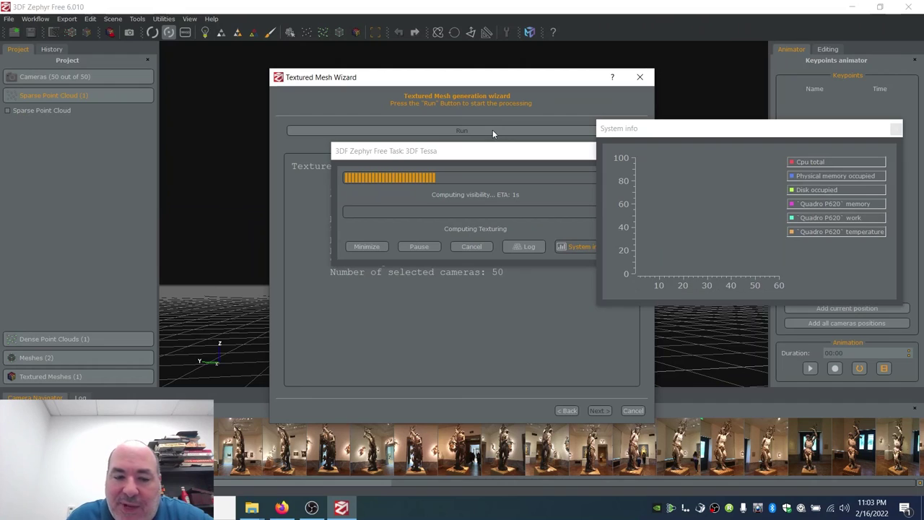
left_click(318, 510)
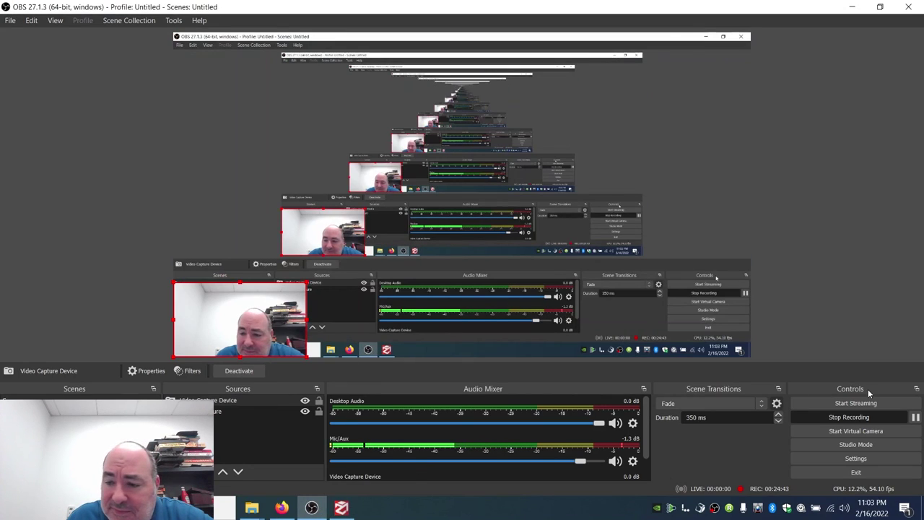
left_click(916, 418)
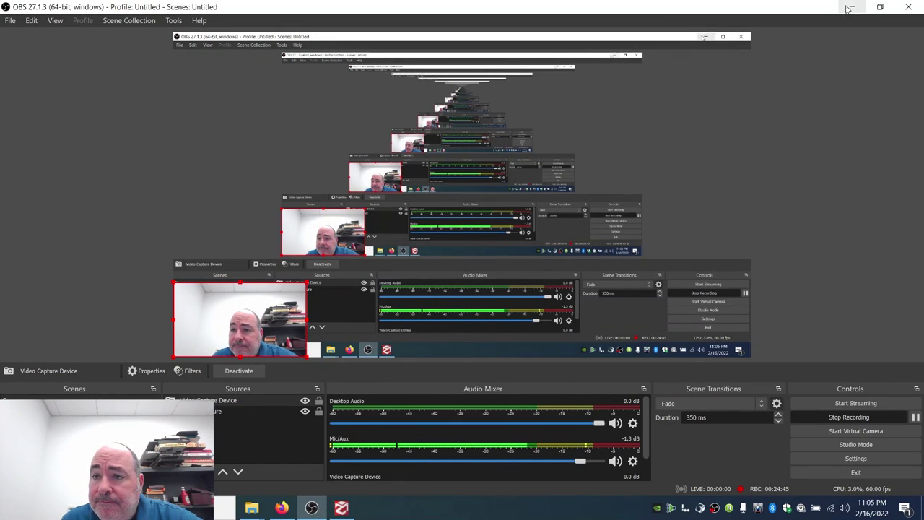
left_click(850, 7)
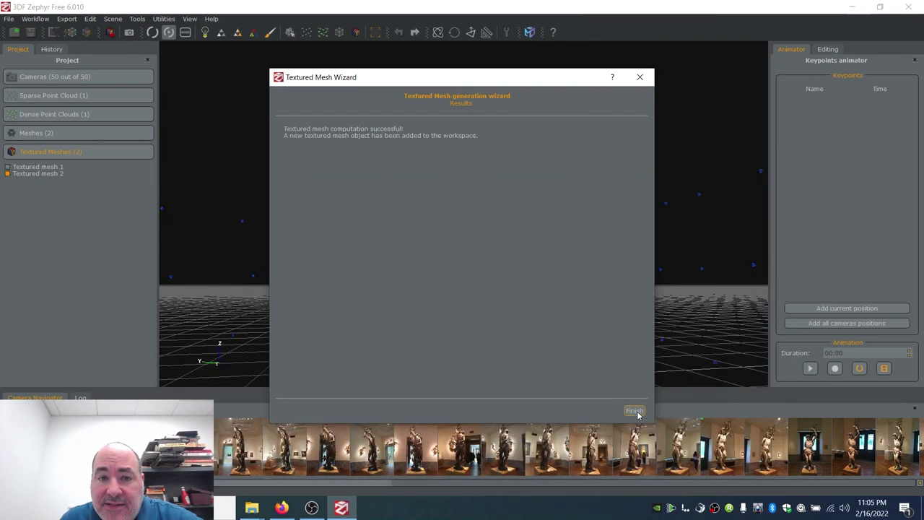
- Finish the textured mesh wizard and save the workspace as CMAproject in the Dan PhotoG folder
left_click(634, 411)
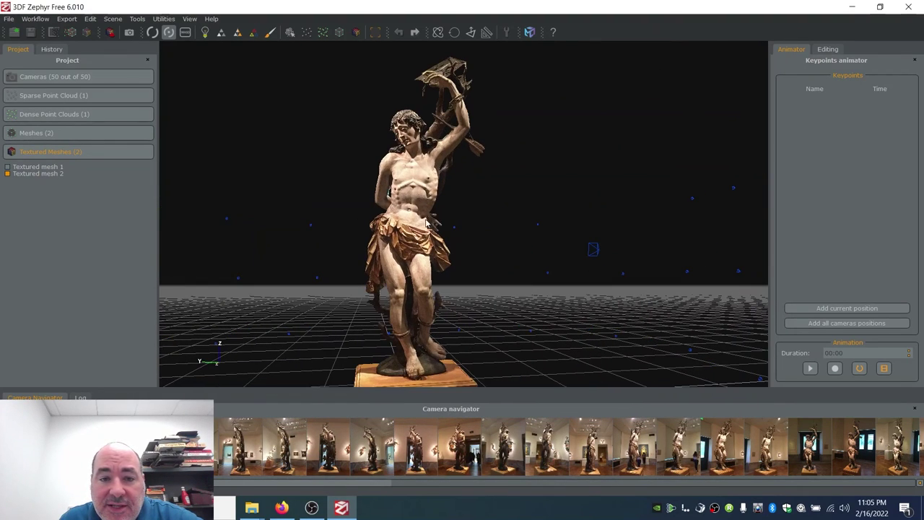
left_click_drag(428, 224, 406, 249)
key("ctrl+s")
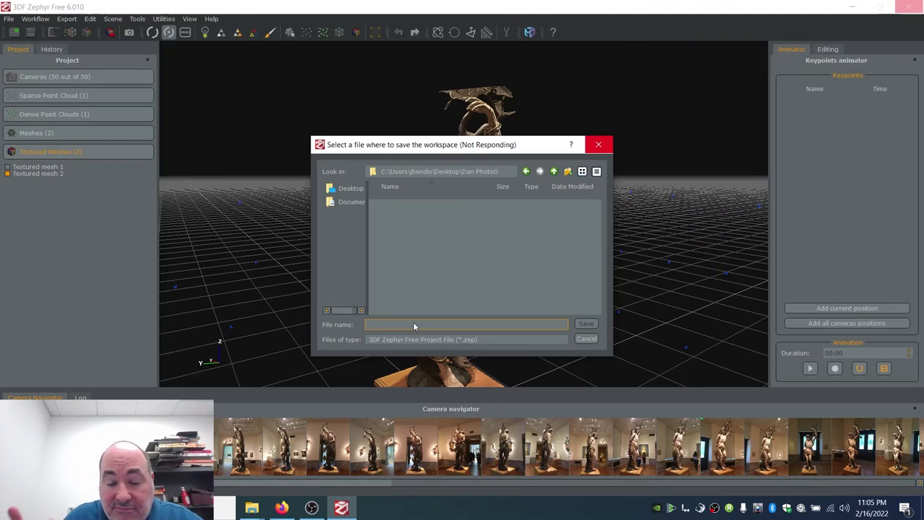
type("CMApro")
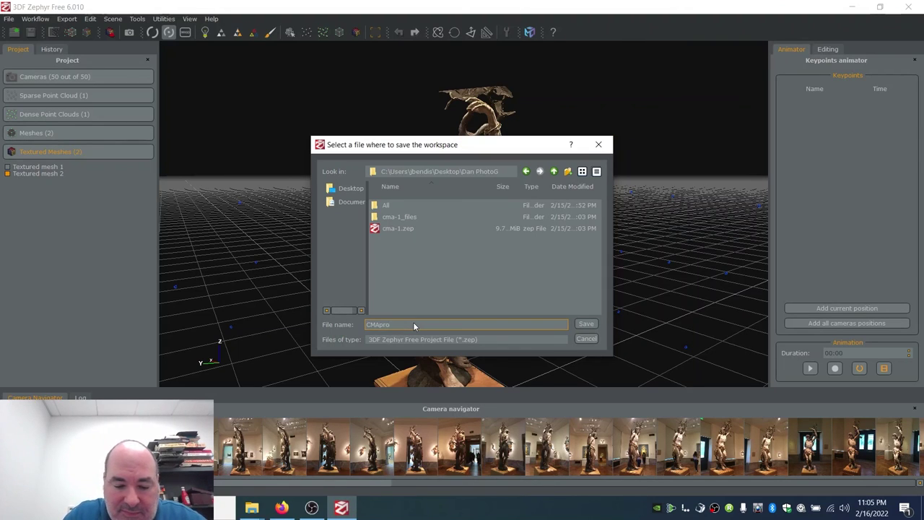
type("ject")
key("Return")
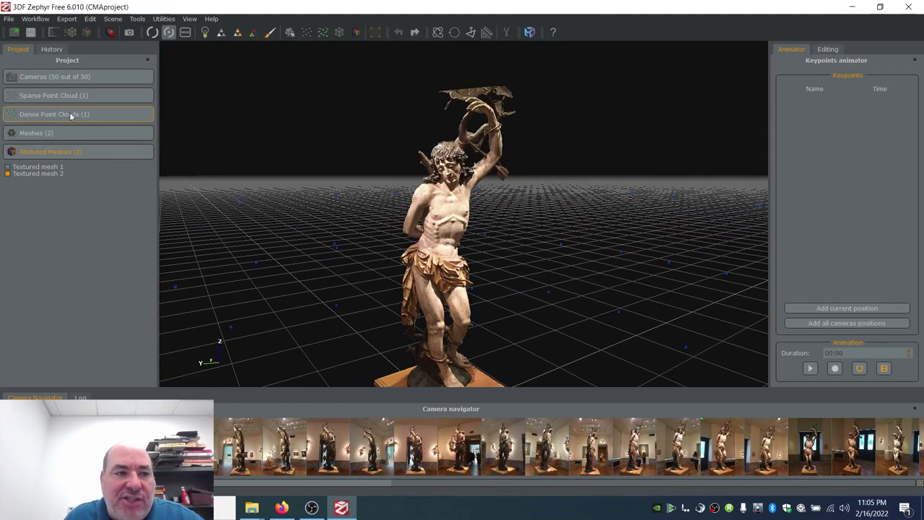
- Examine the textured statue up close at the torso, head and drapery, and as a whole from behind
scroll(460, 261, "up", 4)
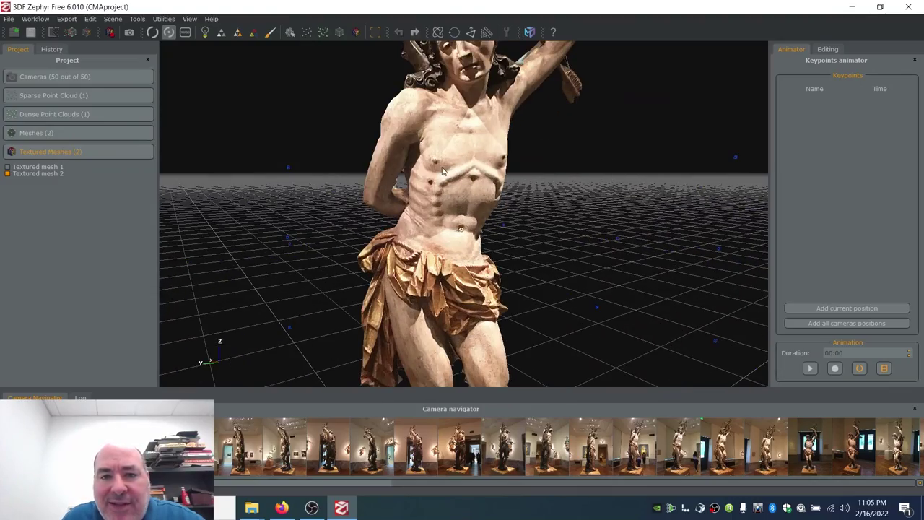
left_click_drag(443, 171, 339, 210)
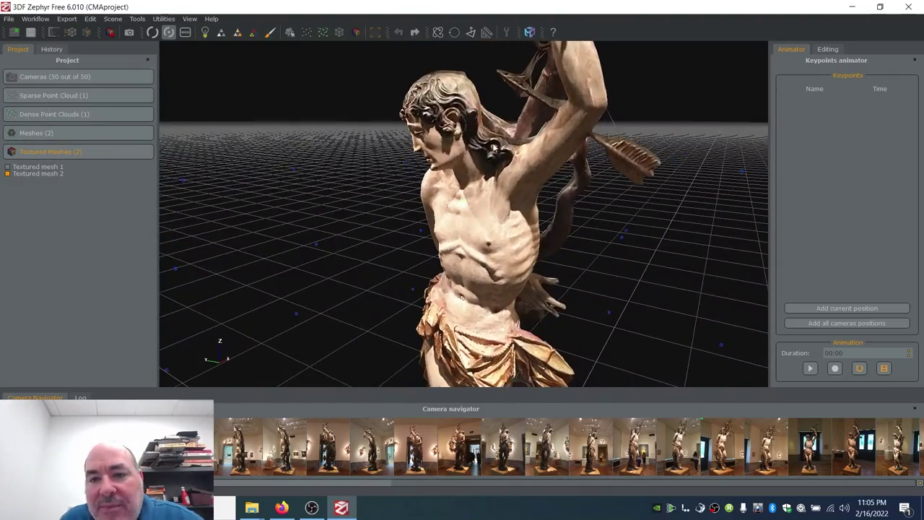
left_click_drag(470, 164, 501, 237)
scroll(523, 289, "down", 5)
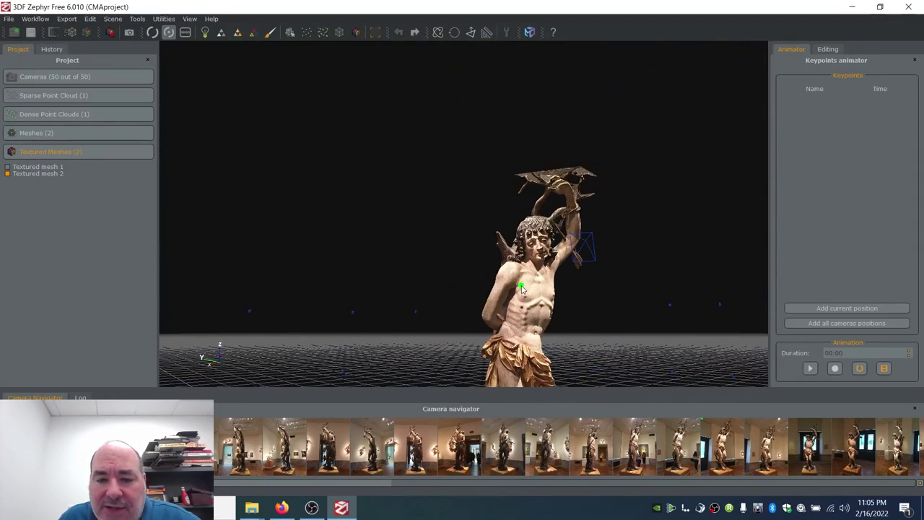
scroll(523, 289, "up", 8)
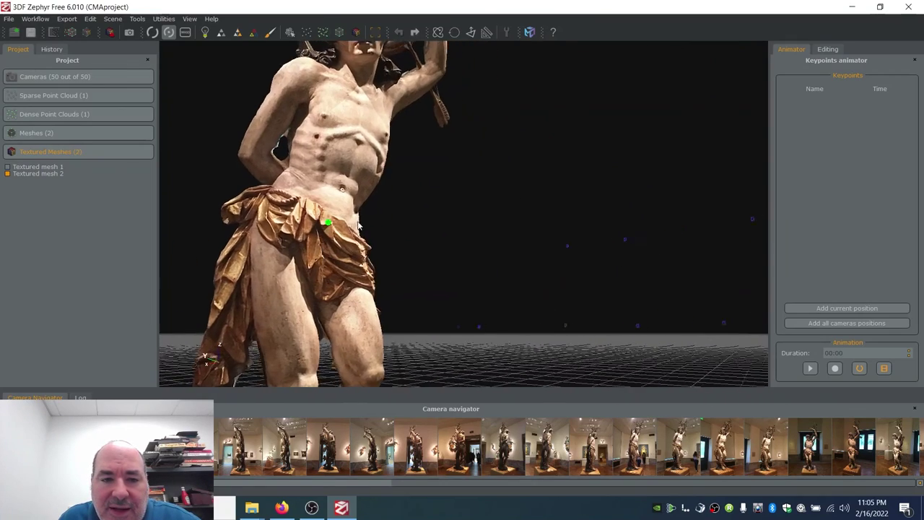
left_click_drag(359, 226, 486, 260)
scroll(410, 231, "down", 5)
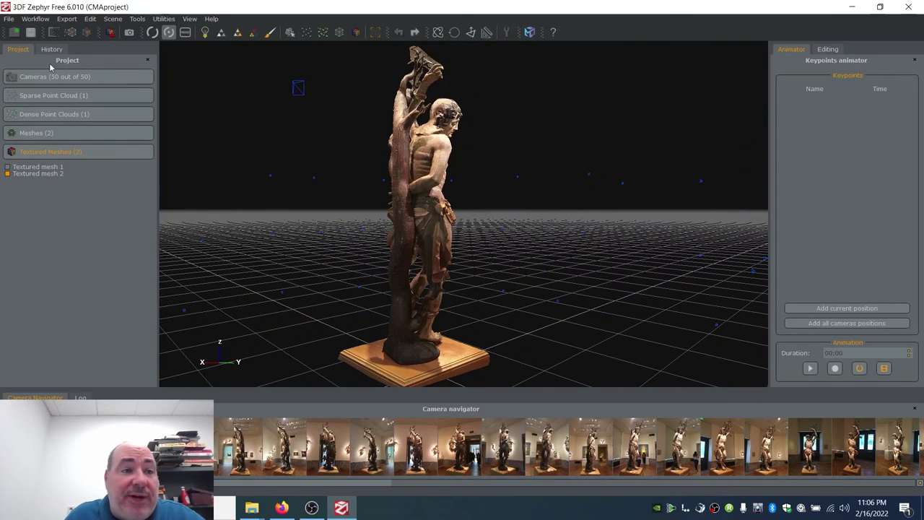
left_click(70, 19)
left_click(77, 34)
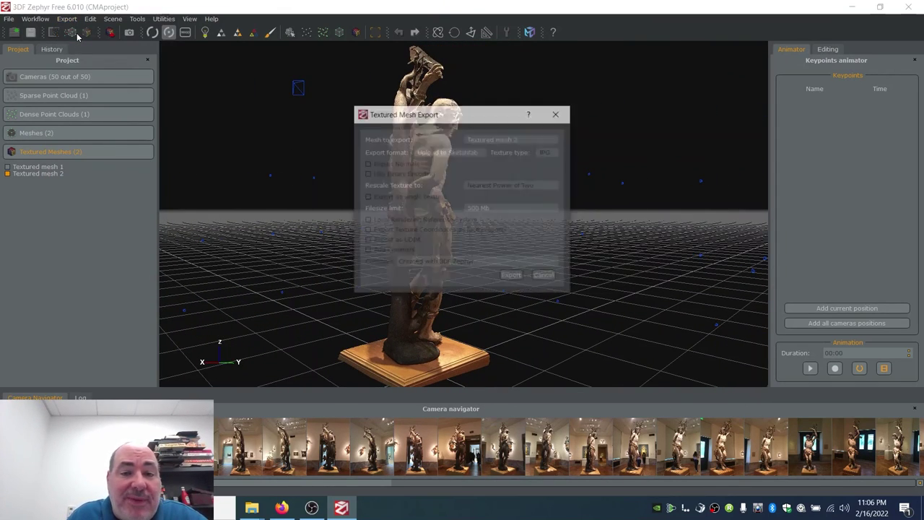
left_click(428, 152)
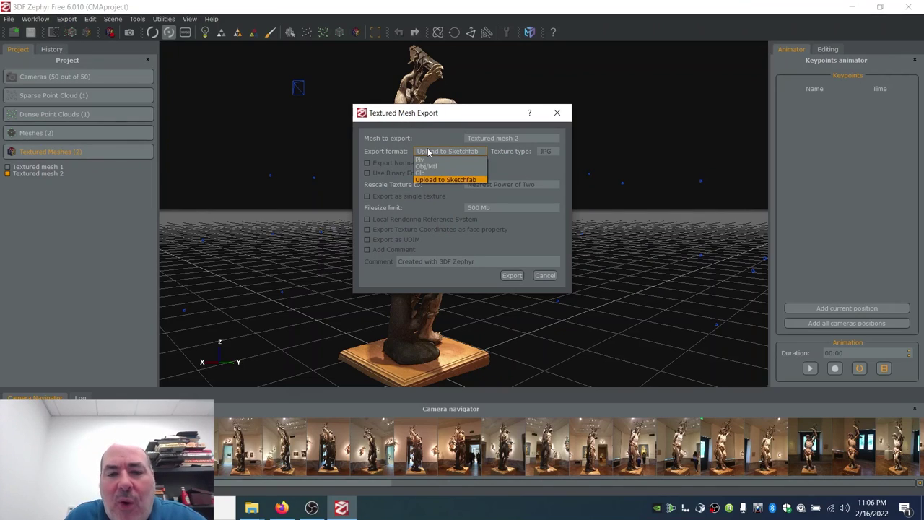
left_click(423, 173)
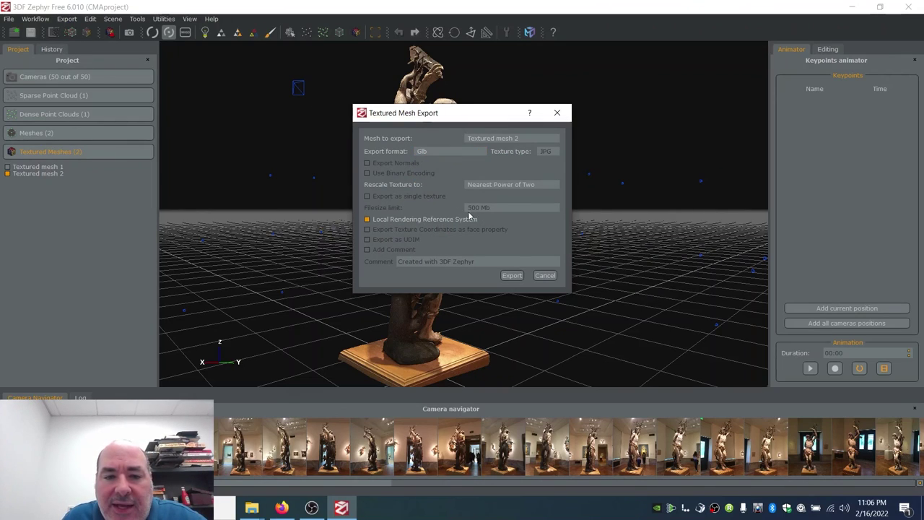
left_click(546, 276)
left_click(164, 21)
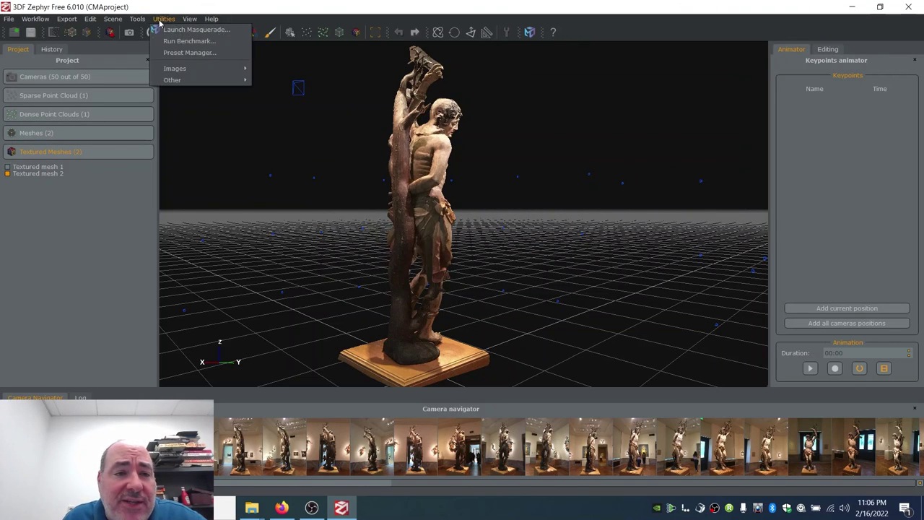
mouse_move(125, 22)
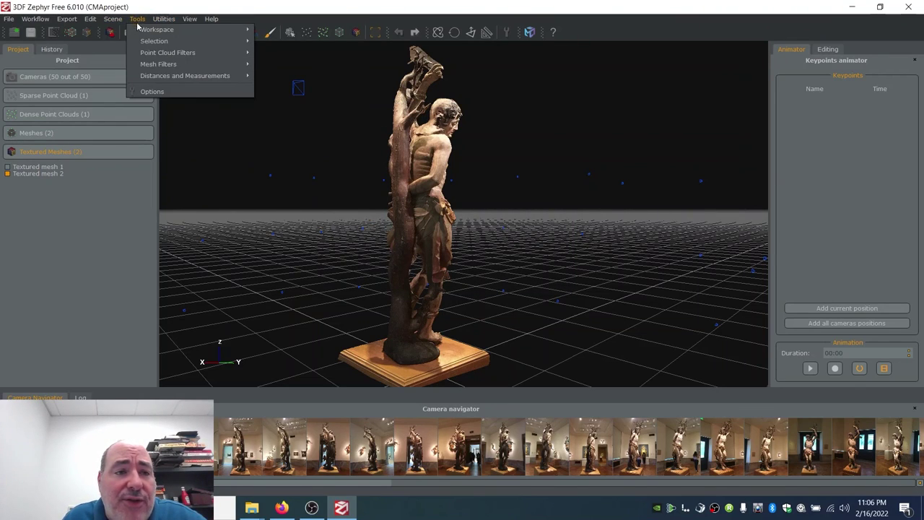
mouse_move(159, 64)
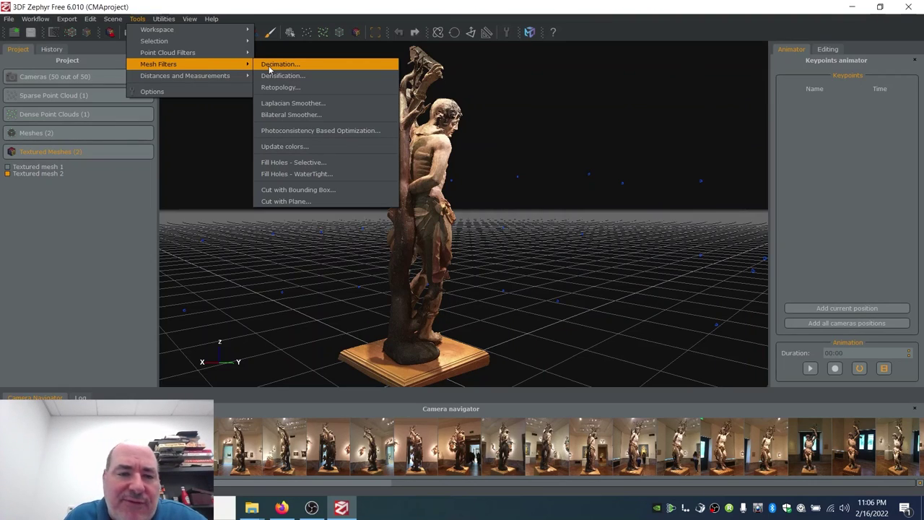
- Export Textured mesh 2 in Glb format as BIGBIGCMASculpt in the Dan PhotoG folder
mouse_move(231, 58)
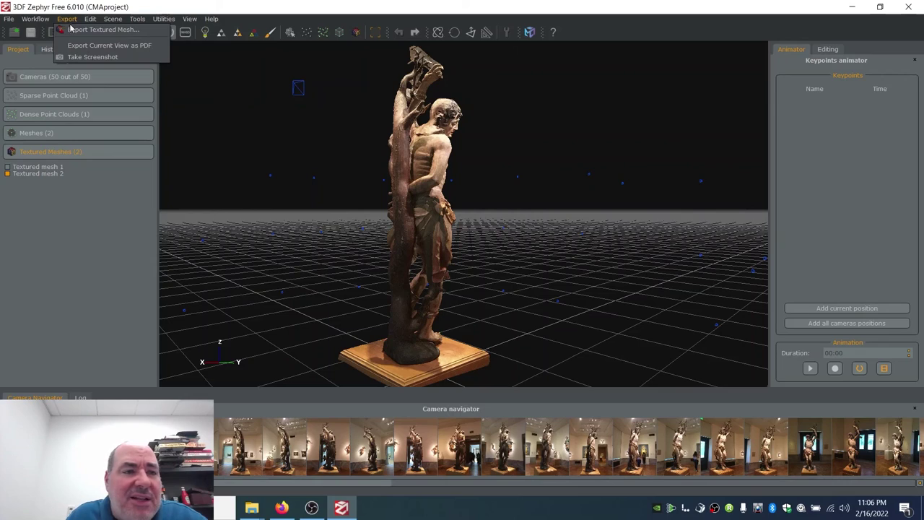
left_click(71, 30)
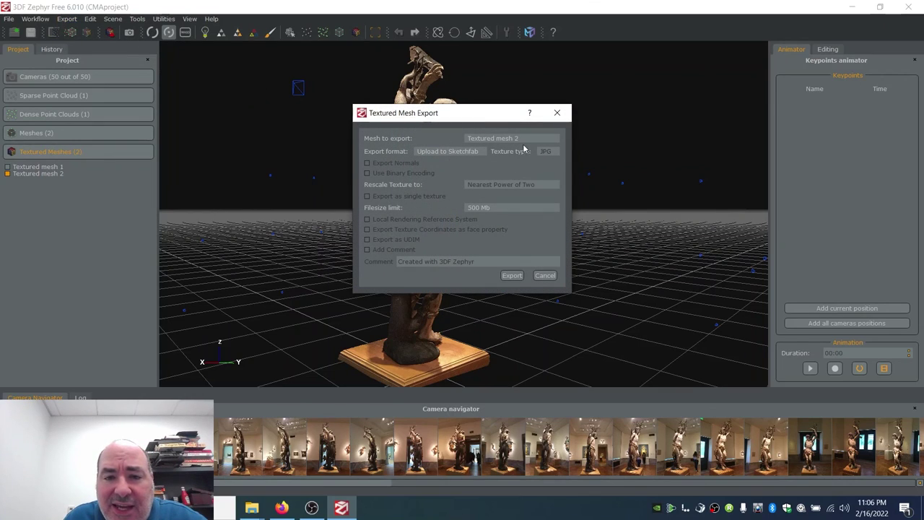
left_click(470, 152)
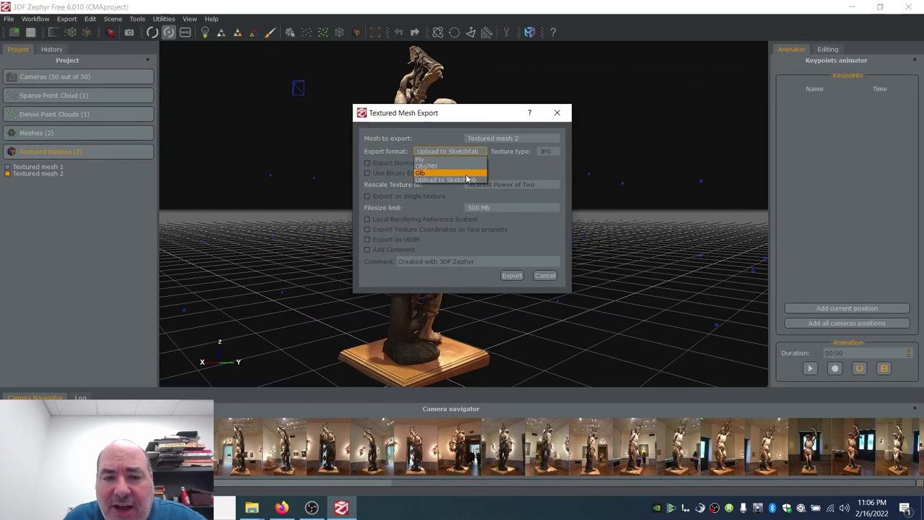
left_click(467, 175)
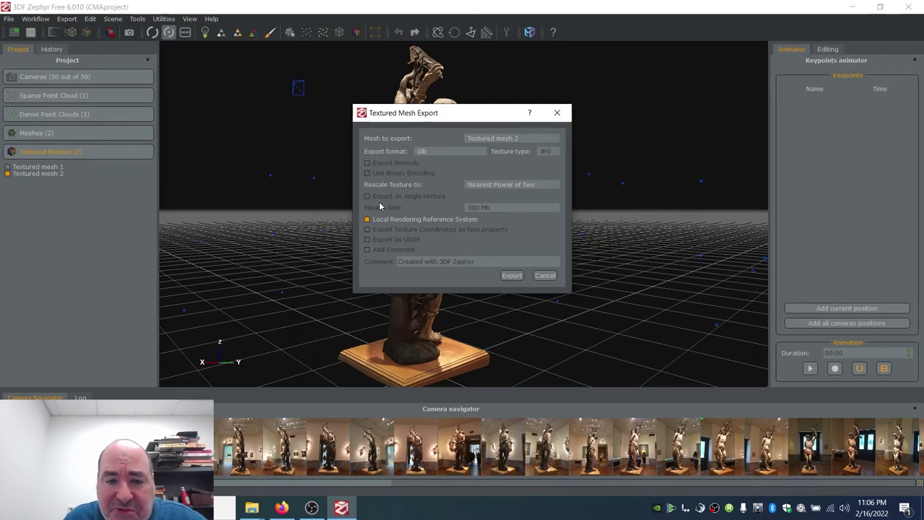
left_click(512, 275)
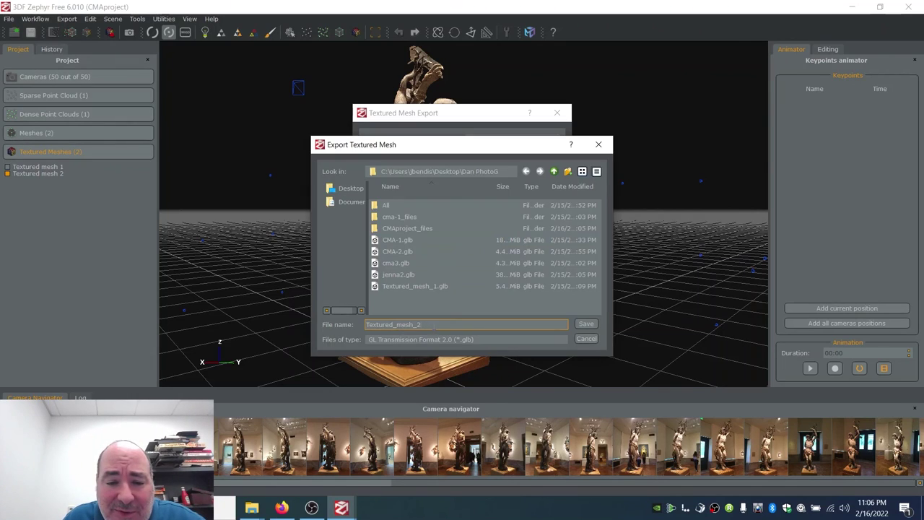
type("BIGB")
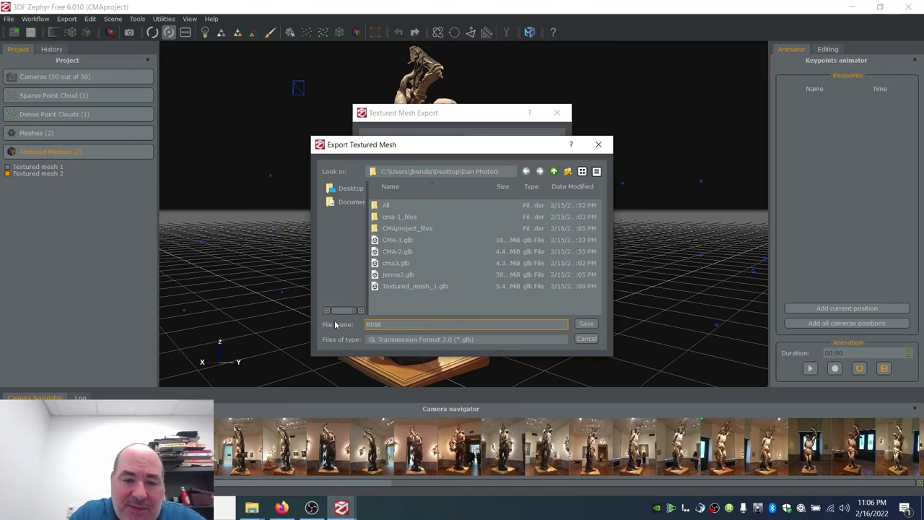
type("IGCMASculpt")
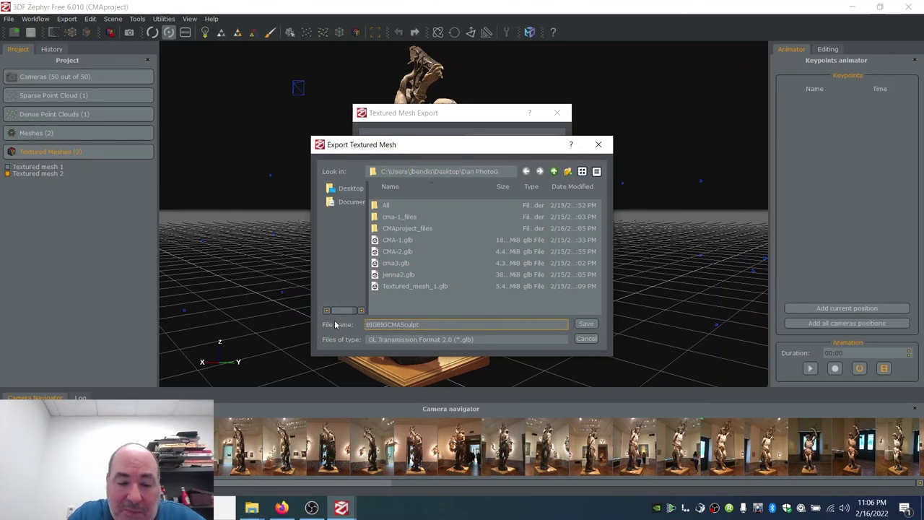
key("Return")
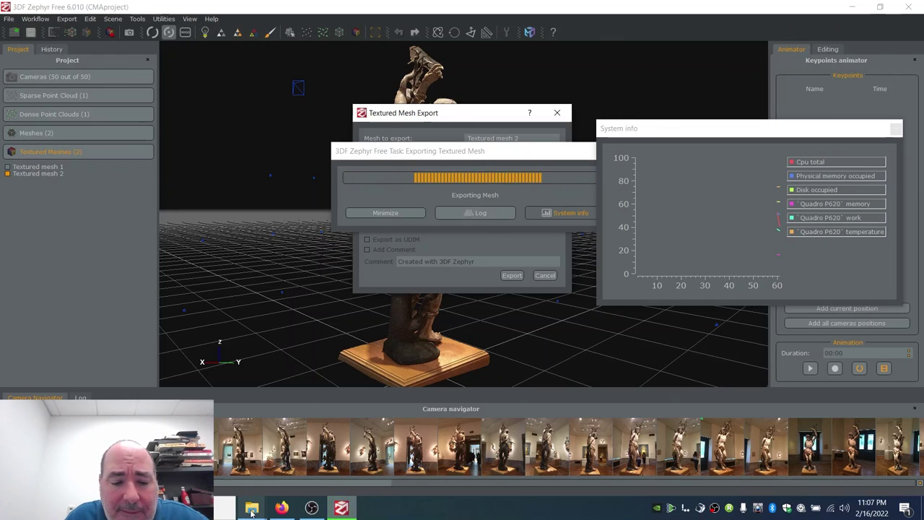
- Switch to File Explorer, go to the Dan PhotoG folder and open the exported BIGBIGCMASculpture.glb in 3D Viewer
mouse_move(251, 510)
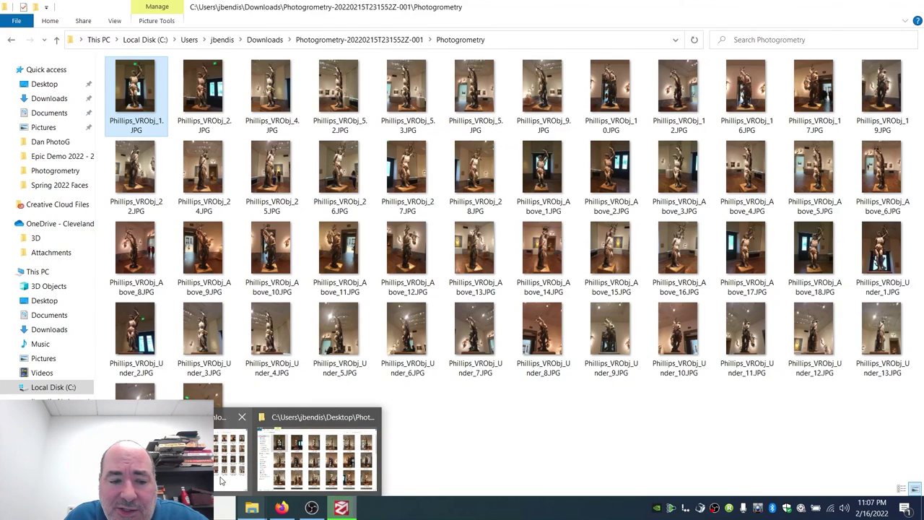
left_click(235, 455)
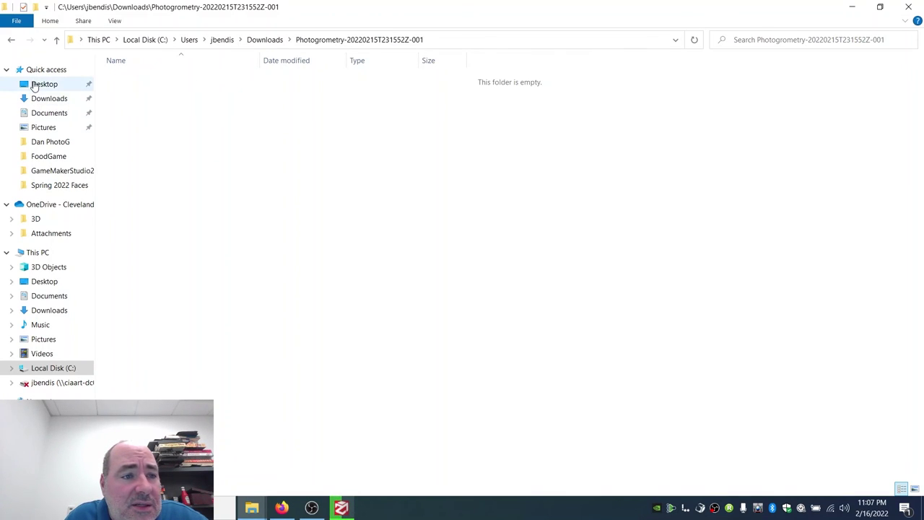
left_click(53, 144)
scroll(452, 368, "down", 1)
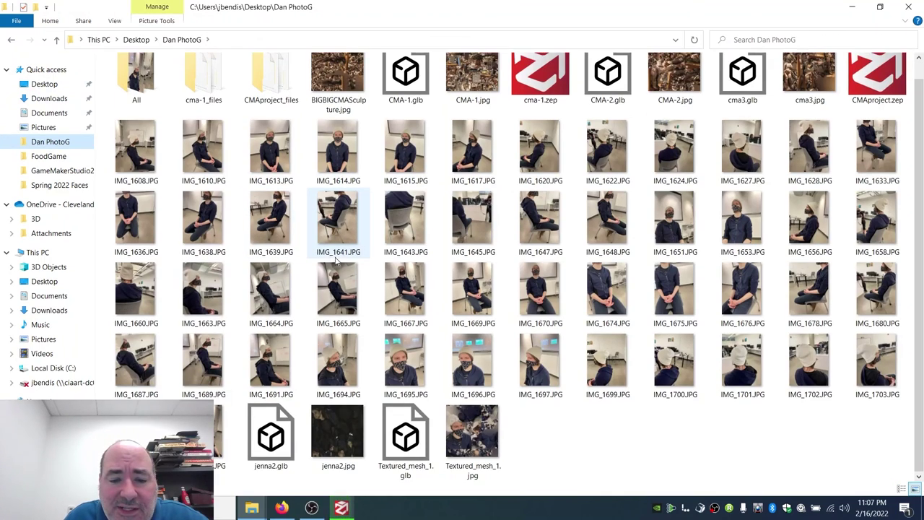
scroll(452, 369, "up", 1)
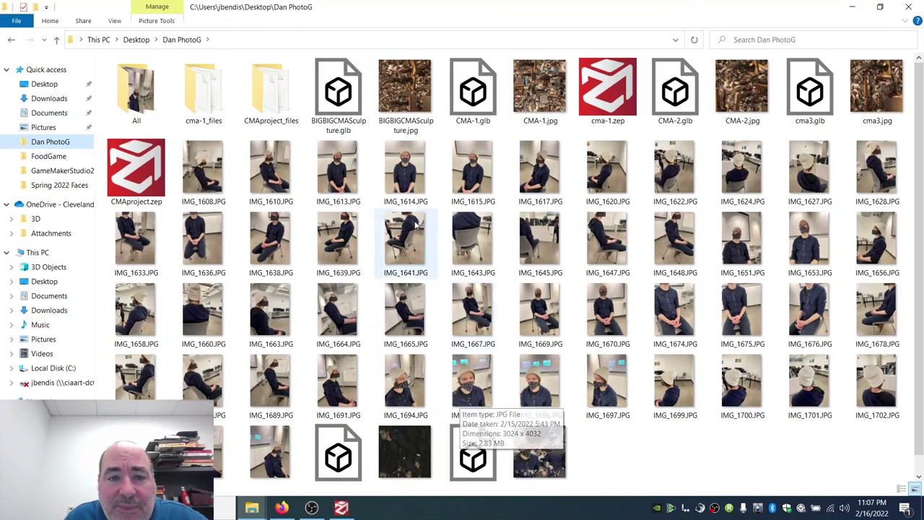
double_click(337, 94)
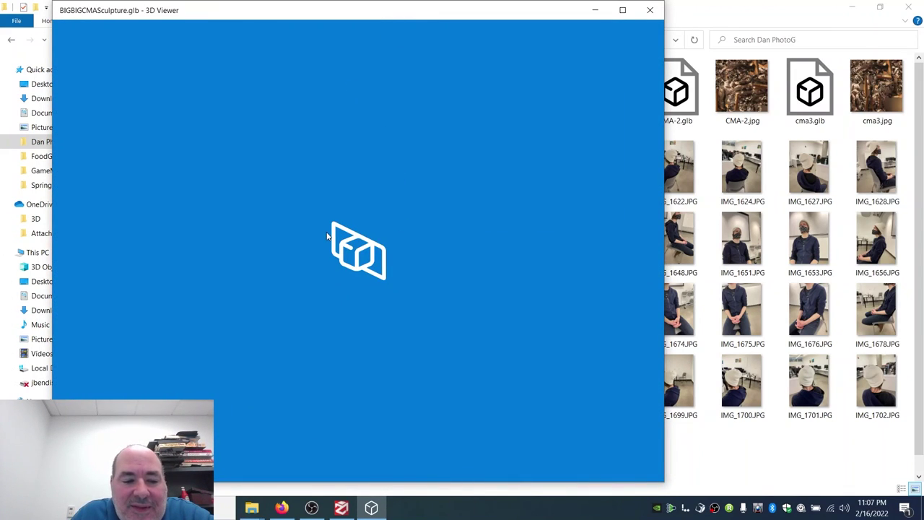
- Examine the exported statue model up close at the torso and drapery, and as a whole from the front and side
scroll(262, 252, "up", 5)
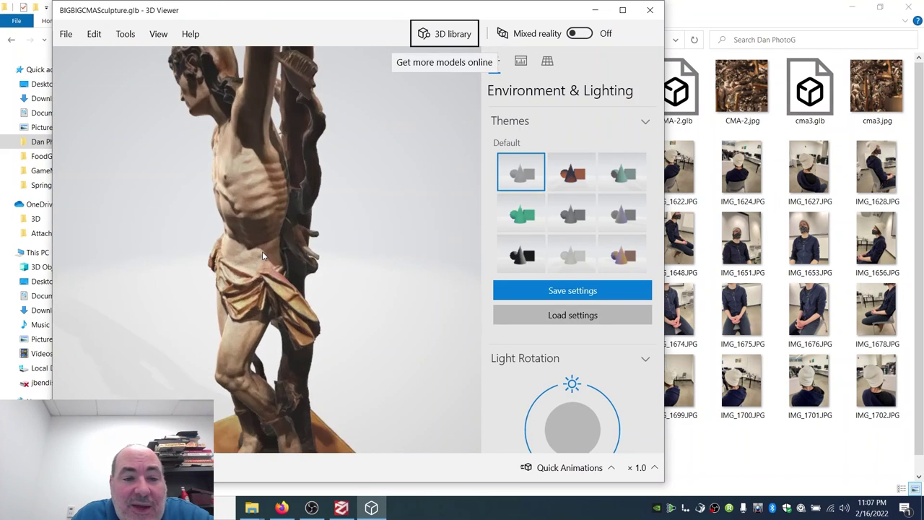
mouse_move(262, 251)
left_mouse_down()
mouse_move(369, 246)
mouse_move(221, 251)
mouse_move(314, 249)
mouse_move(322, 264)
mouse_move(224, 304)
mouse_move(330, 255)
mouse_move(206, 252)
mouse_move(281, 224)
left_mouse_up()
scroll(335, 243, "down", 5)
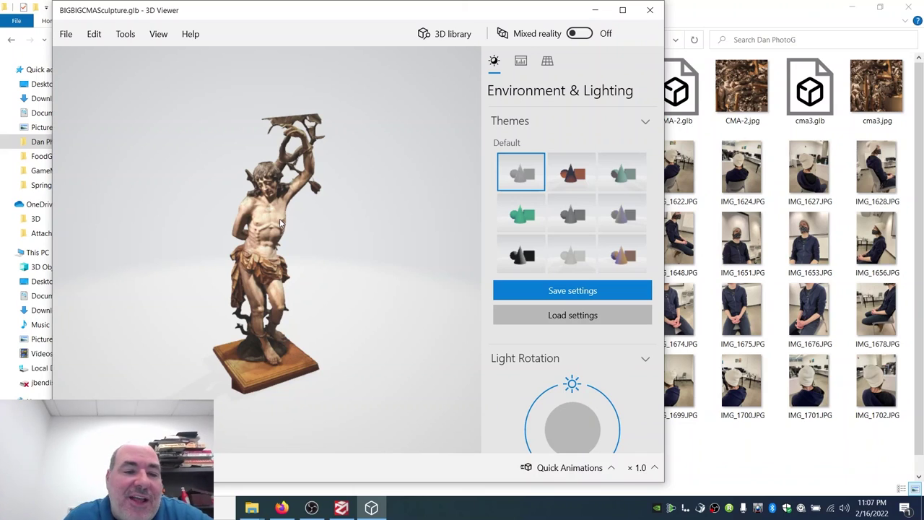
mouse_move(281, 222)
left_mouse_down()
mouse_move(307, 270)
mouse_move(264, 336)
mouse_move(271, 228)
mouse_move(208, 210)
left_mouse_up()
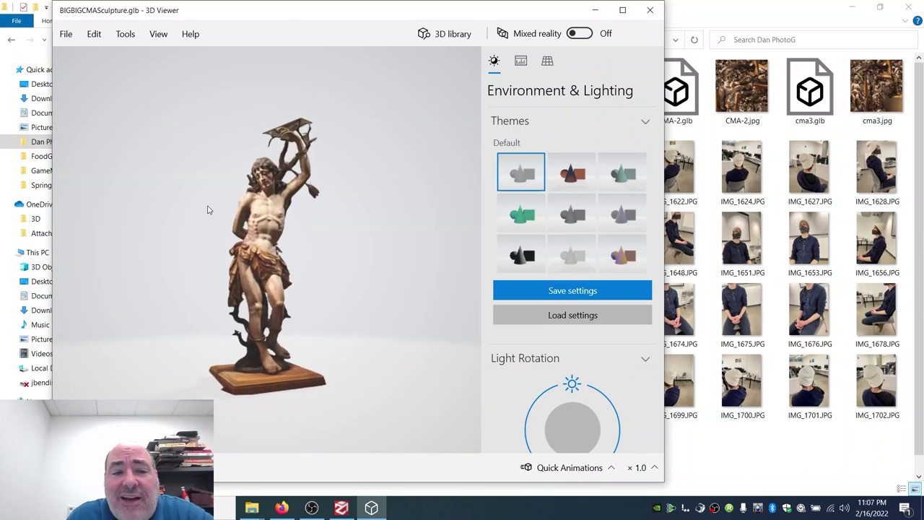
left_click_drag(294, 225, 223, 241)
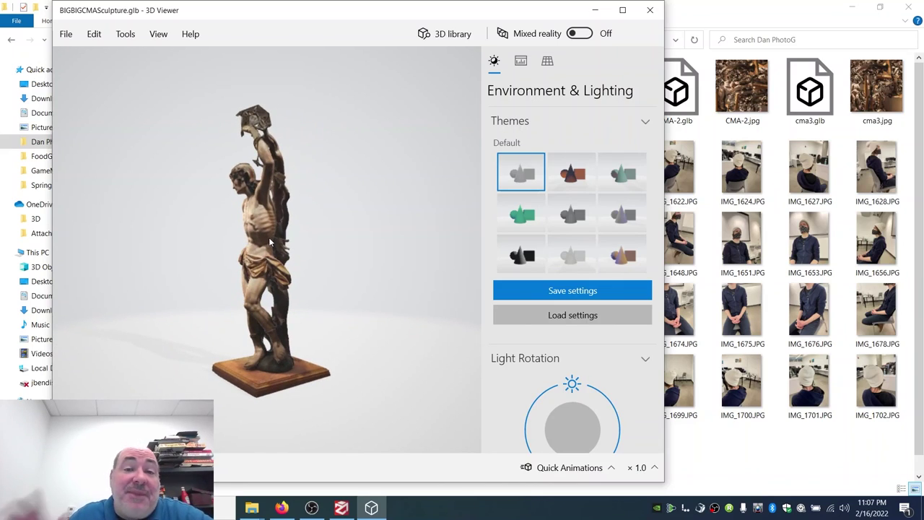